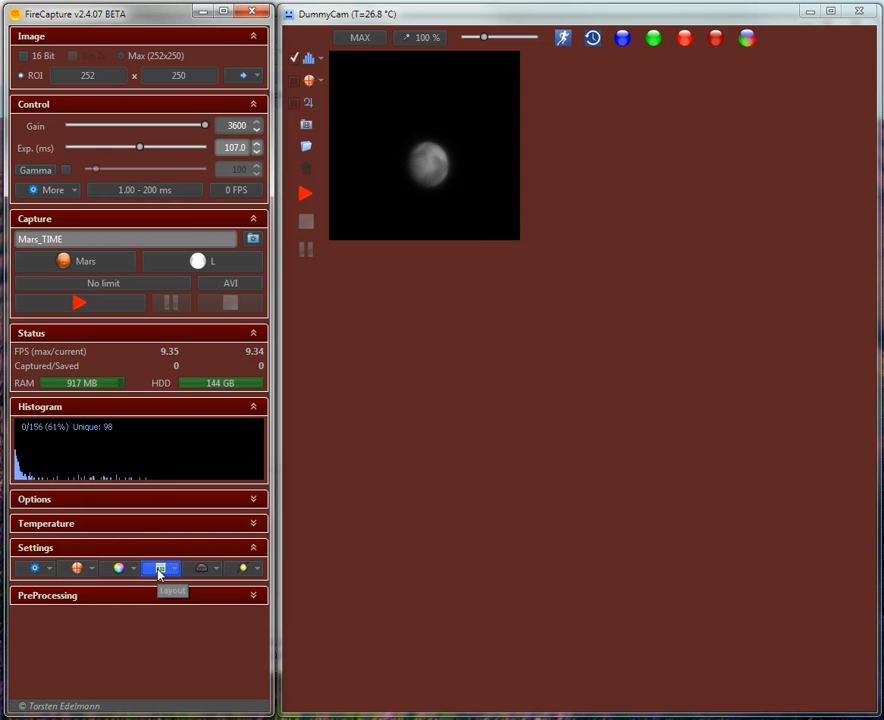
Open the Layout settings, turn off night mode and set the Look & Feel to Nebula
left_click(117, 569)
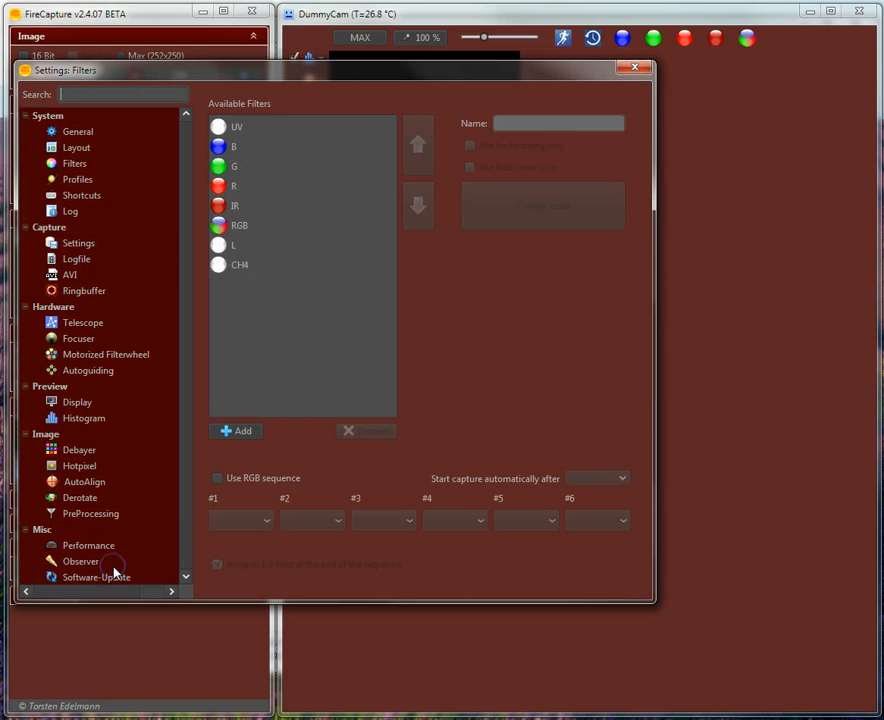
left_click_drag(227, 74, 291, 78)
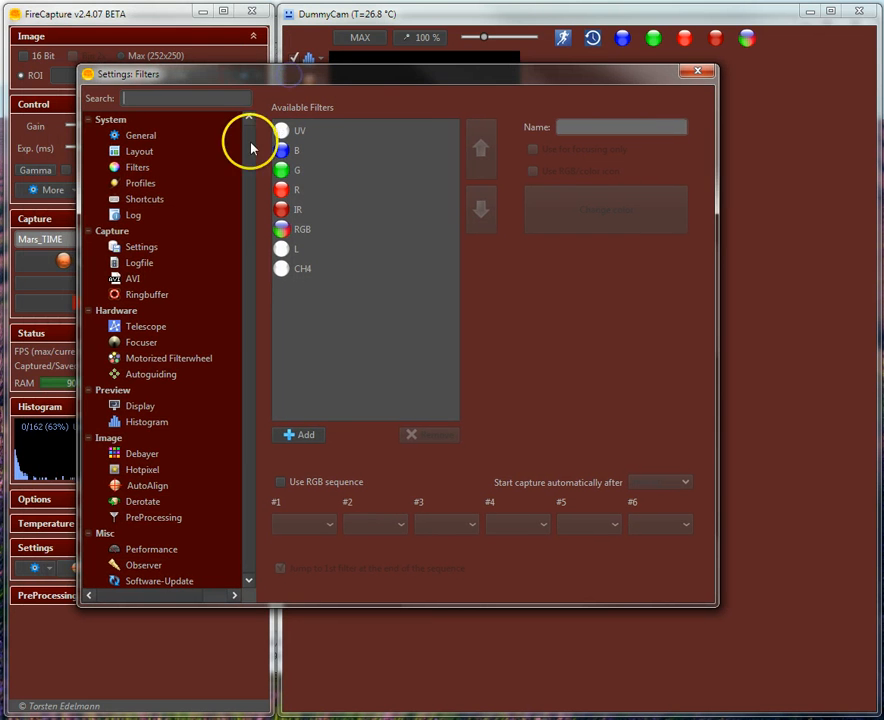
left_click(139, 152)
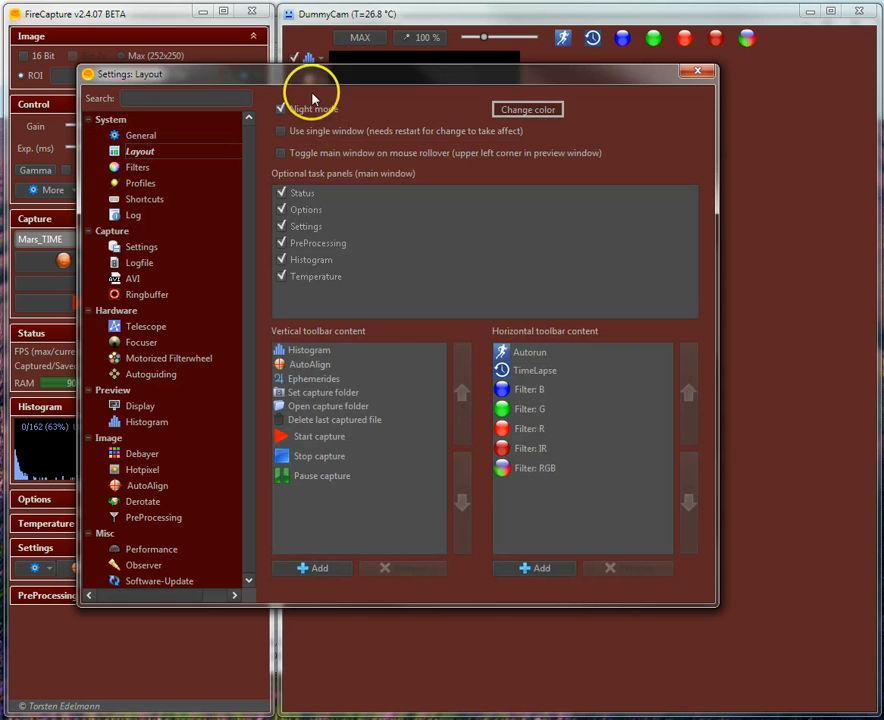
left_click_drag(309, 80, 416, 146)
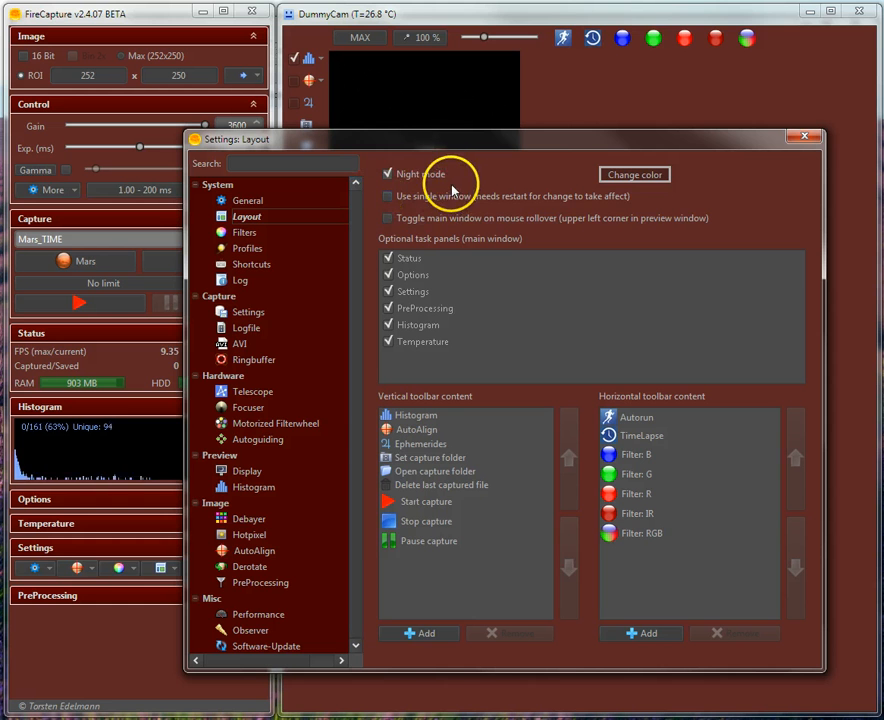
left_click(388, 175)
left_click(657, 176)
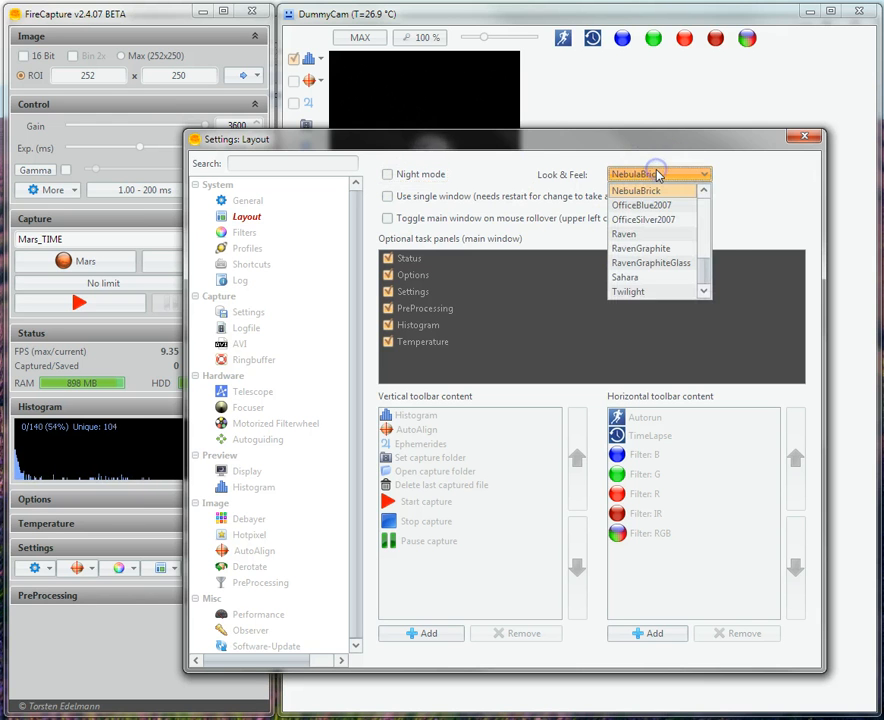
left_click_drag(705, 273, 704, 258)
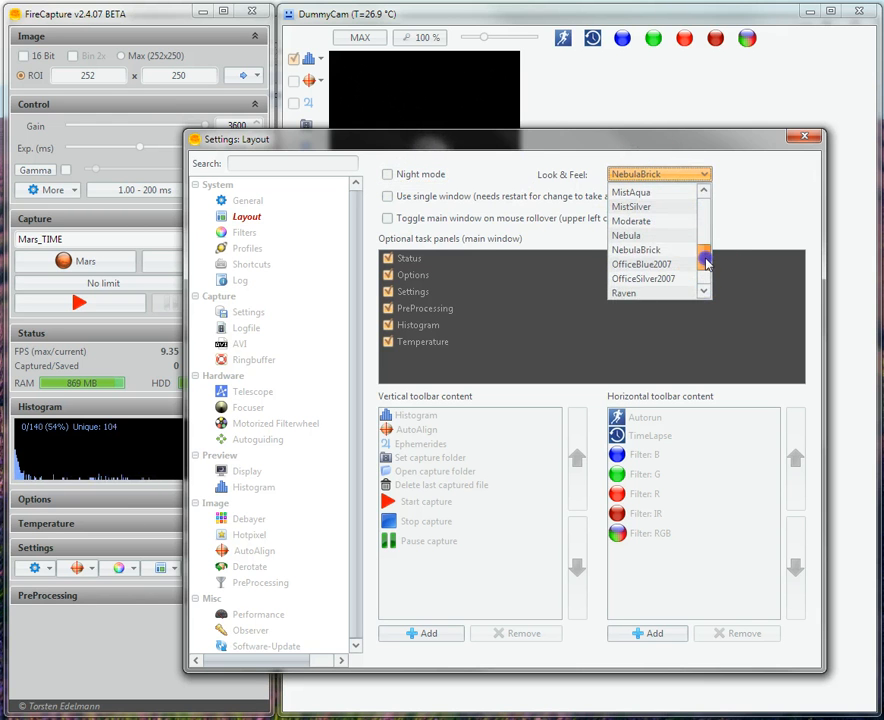
left_click(628, 235)
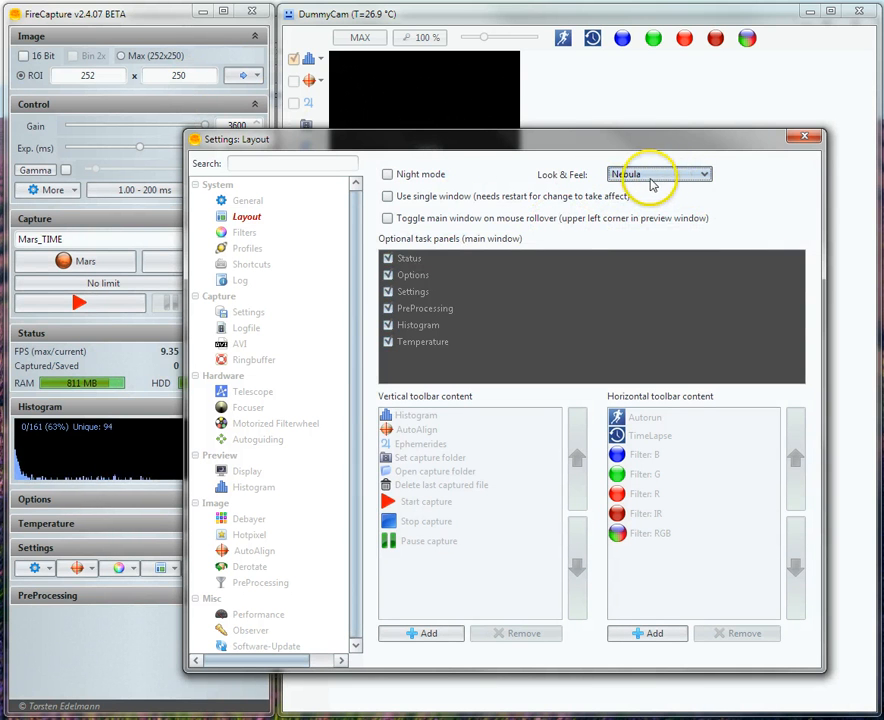
Turn night mode back on and change its color to dark gray
left_click(387, 174)
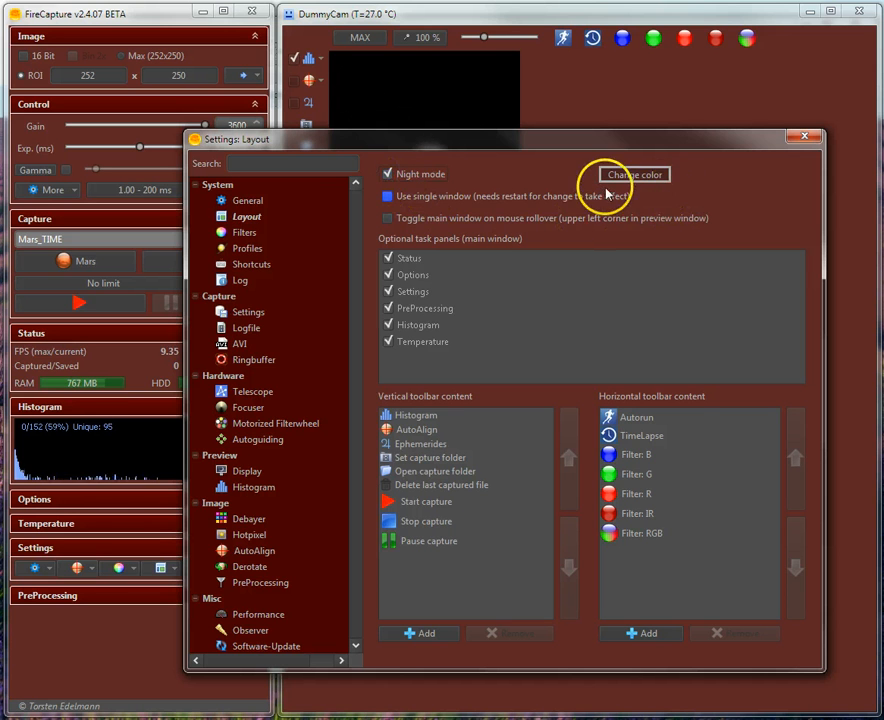
left_click(634, 177)
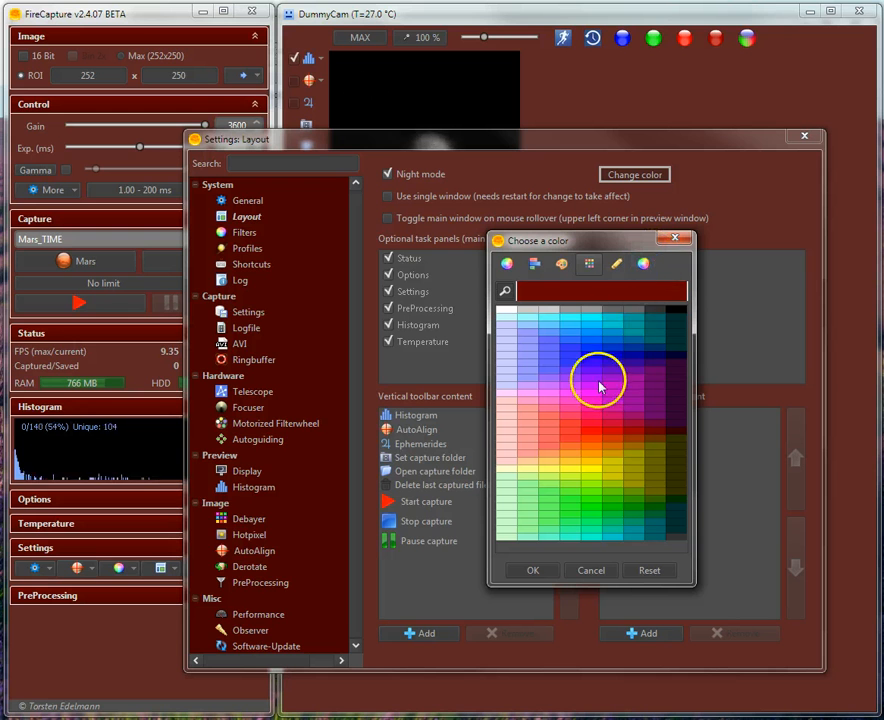
left_click(634, 315)
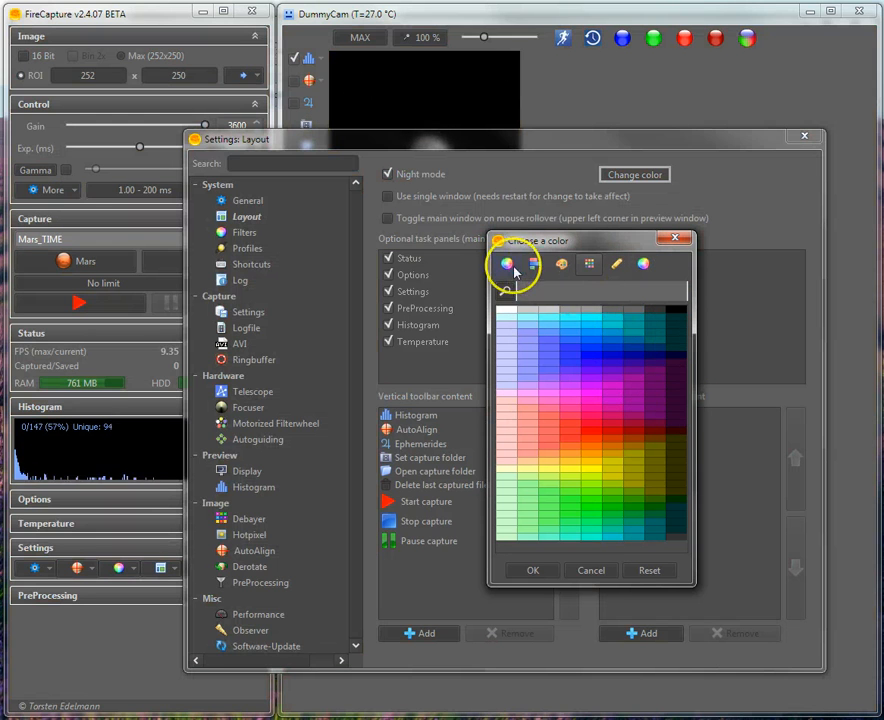
left_click(531, 574)
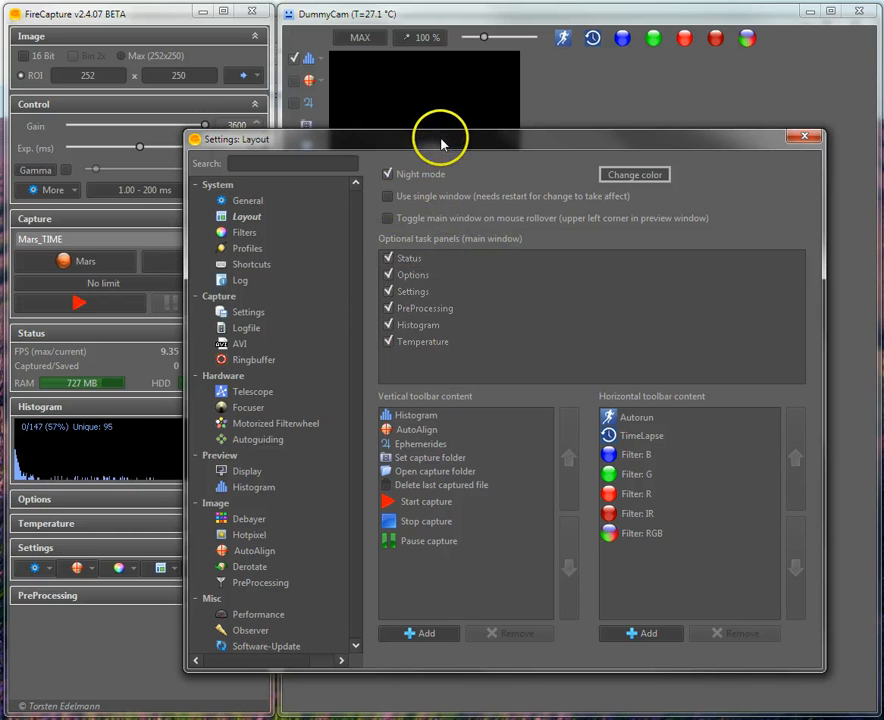
Hide the optional Temperature and PreProcessing task panels, and show both again
mouse_move(441, 144)
left_mouse_down()
mouse_move(452, 132)
mouse_move(446, 122)
left_mouse_up()
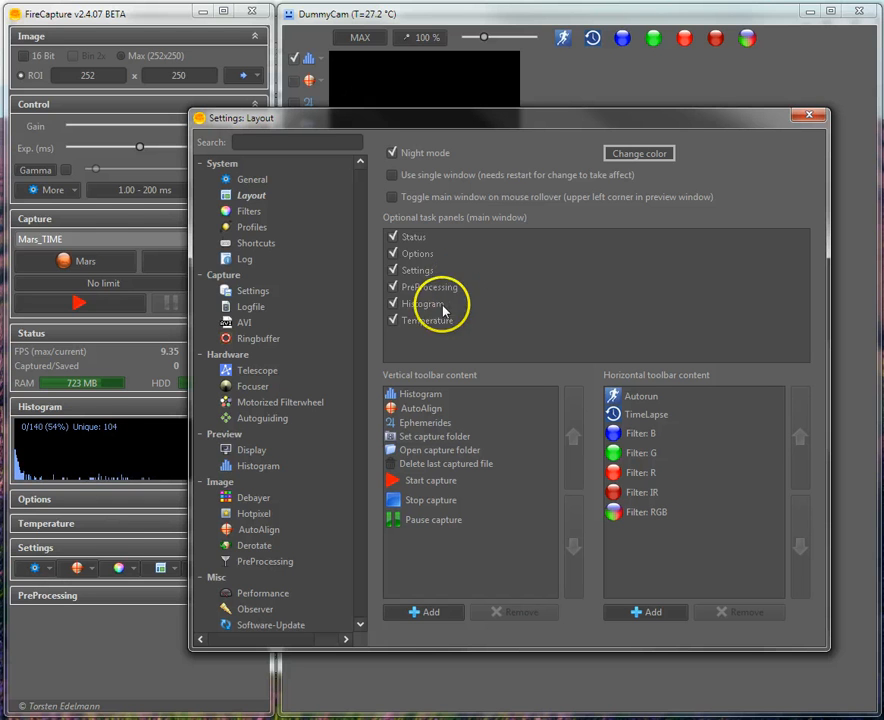
left_click(393, 321)
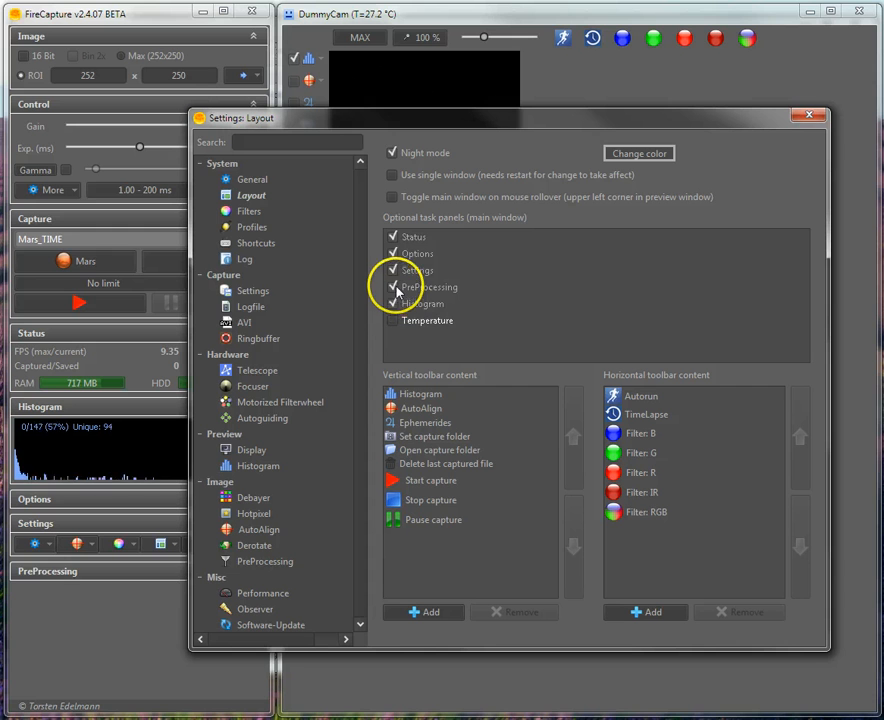
left_click(394, 288)
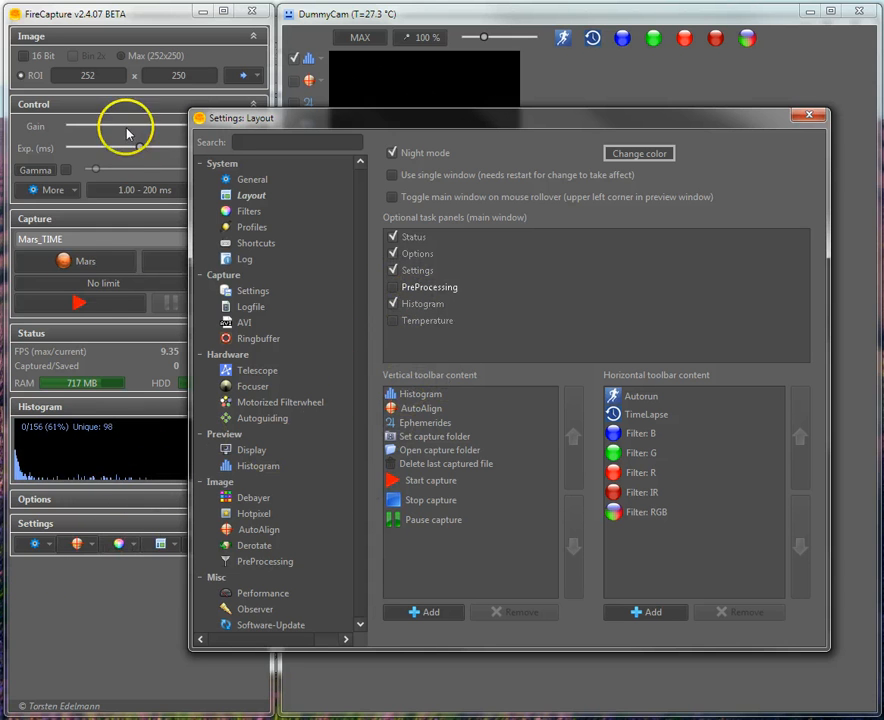
left_click(394, 288)
left_click(392, 320)
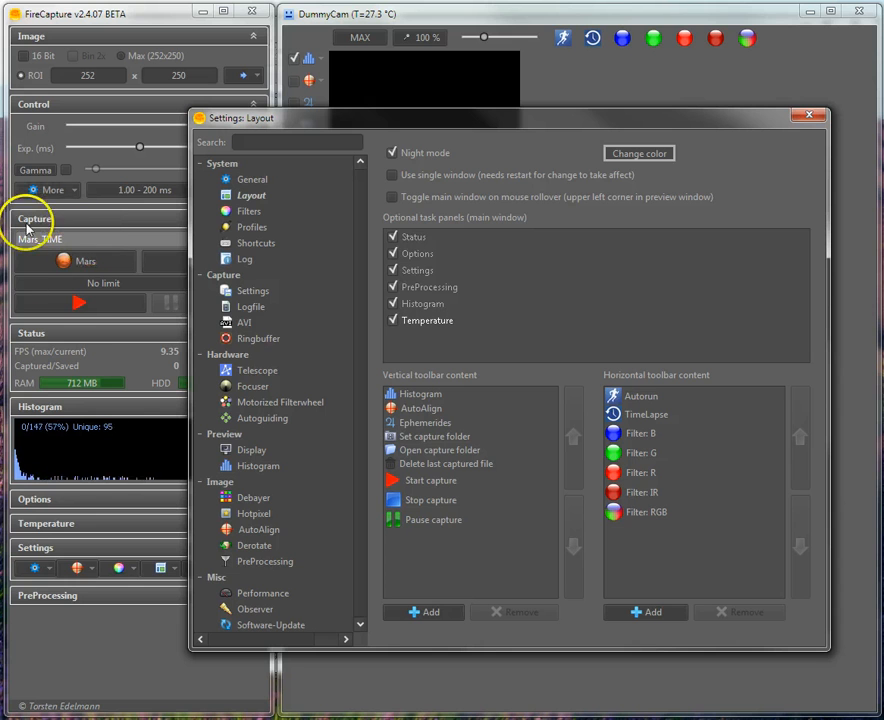
Close the settings and try collapsing and expanding the Capture panel in the main window
left_click(809, 115)
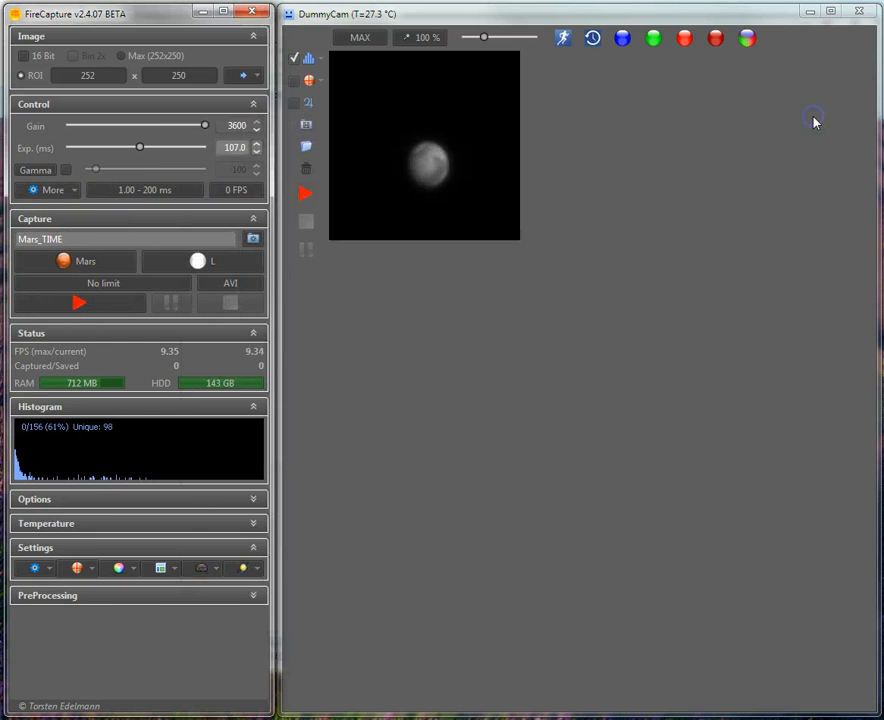
left_click(94, 222)
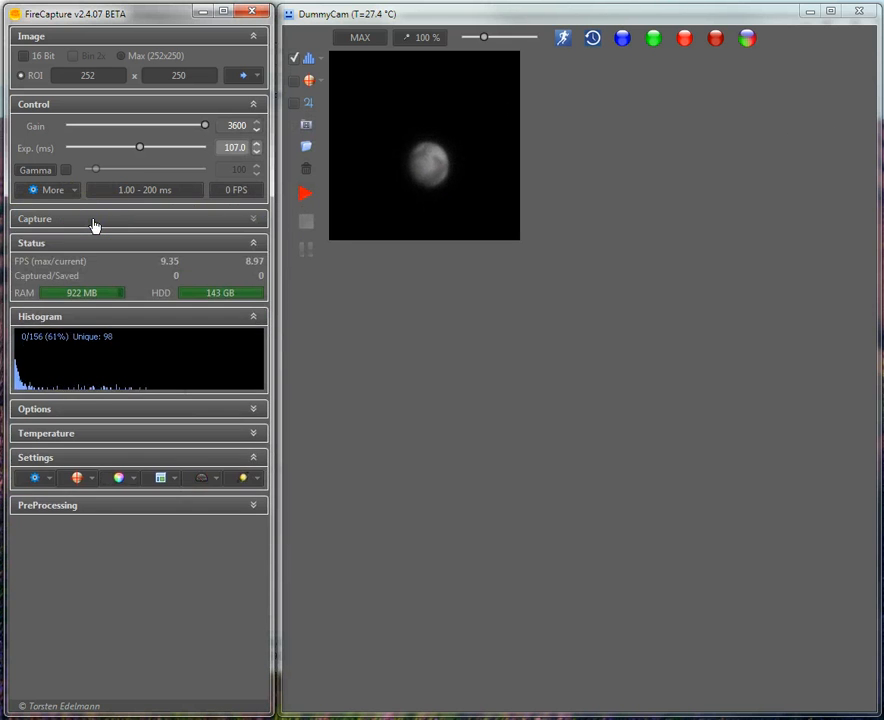
left_click(94, 222)
left_click(94, 222)
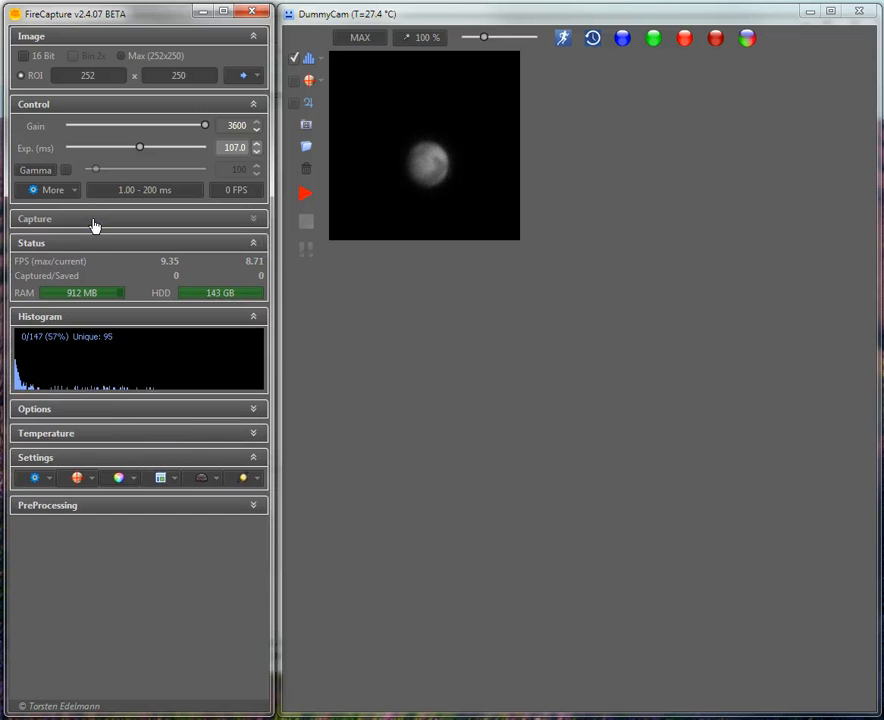
left_click(94, 222)
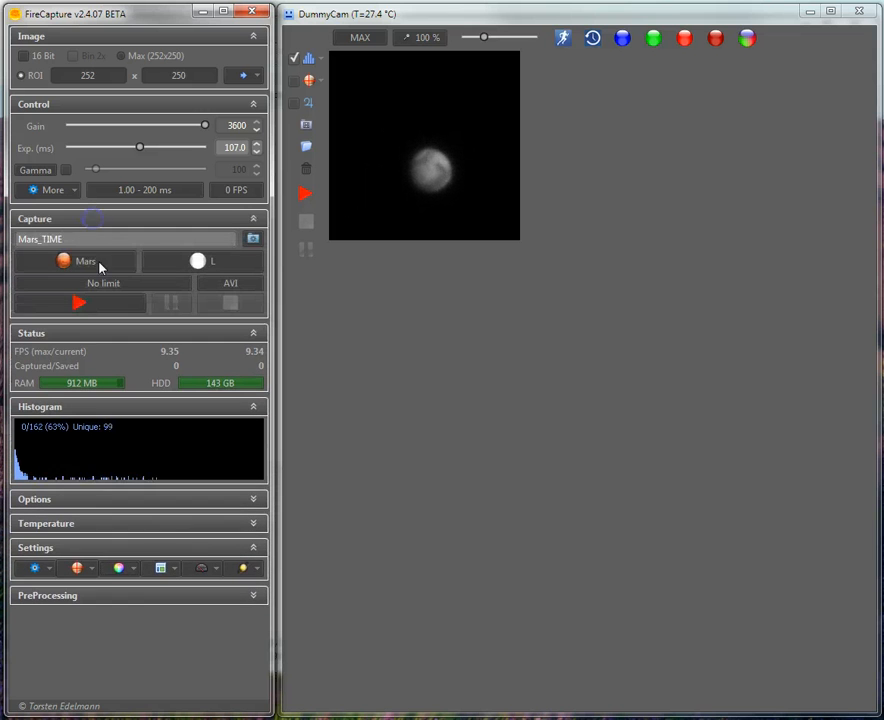
Reopen the Layout settings and add Crop video and Zoom Preset #1 to the vertical toolbar
left_click(163, 569)
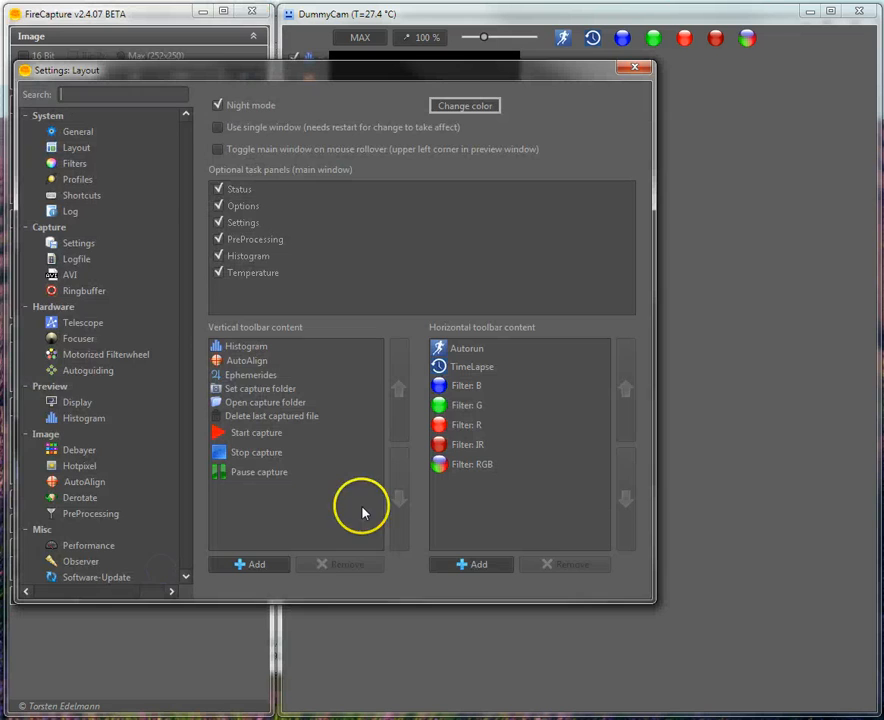
left_click_drag(253, 74, 427, 127)
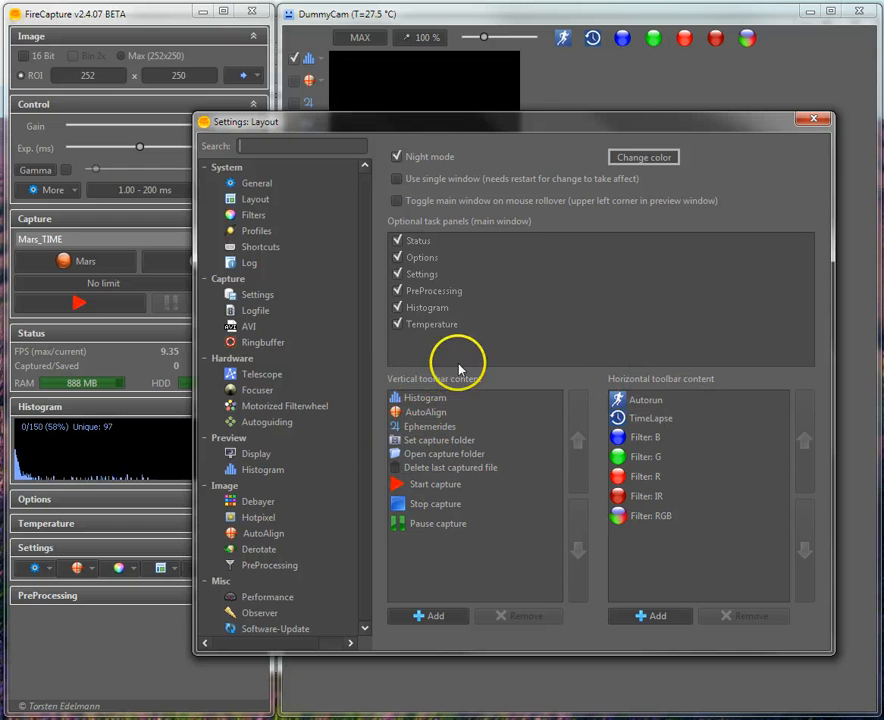
left_click_drag(489, 129, 486, 166)
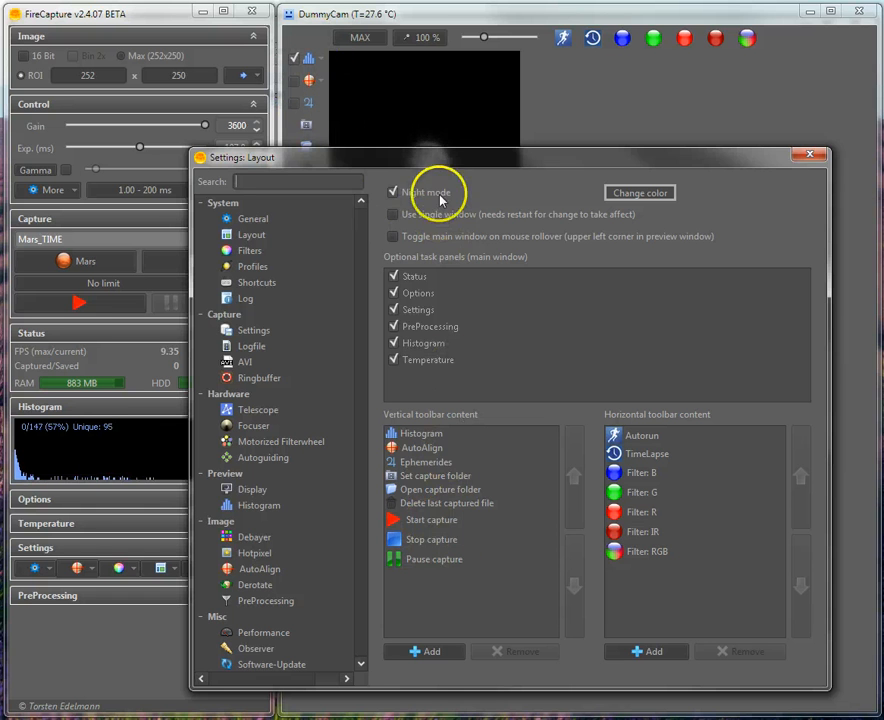
left_click_drag(447, 163, 444, 112)
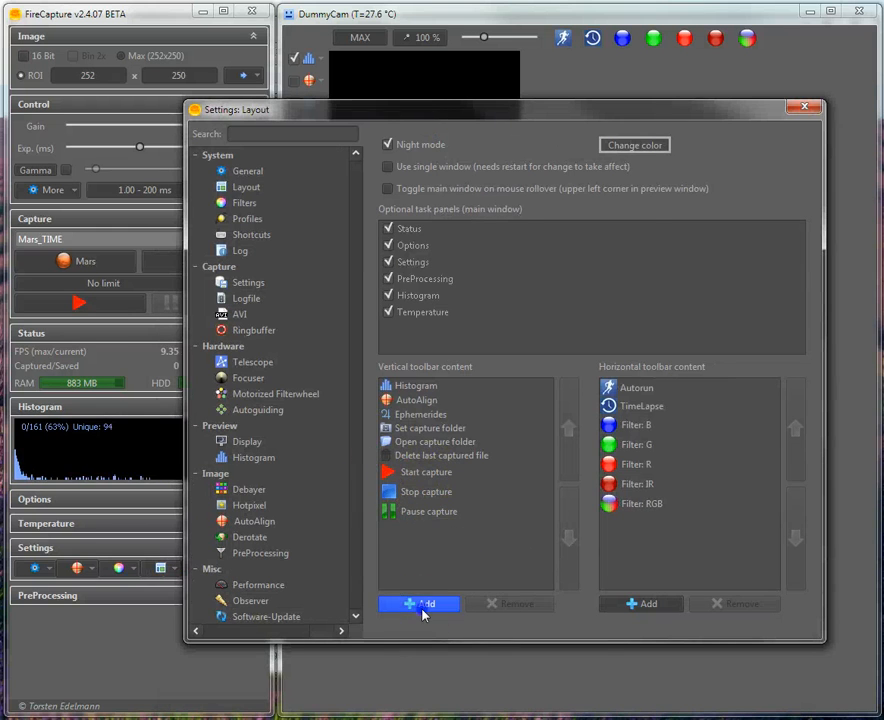
left_click(421, 606)
left_click(457, 214)
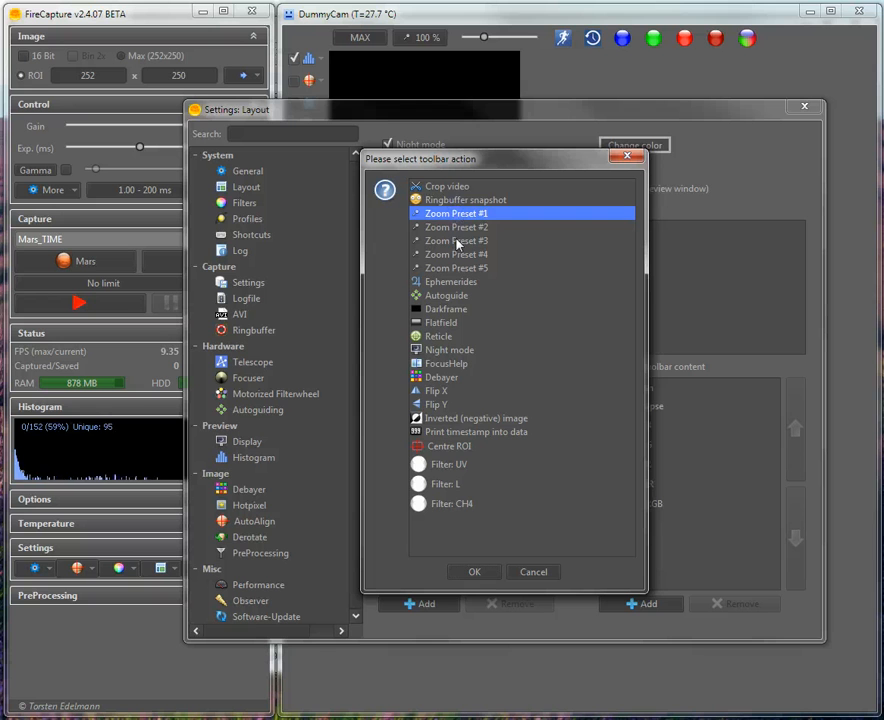
left_click(456, 229)
left_click(457, 215)
left_click(447, 187)
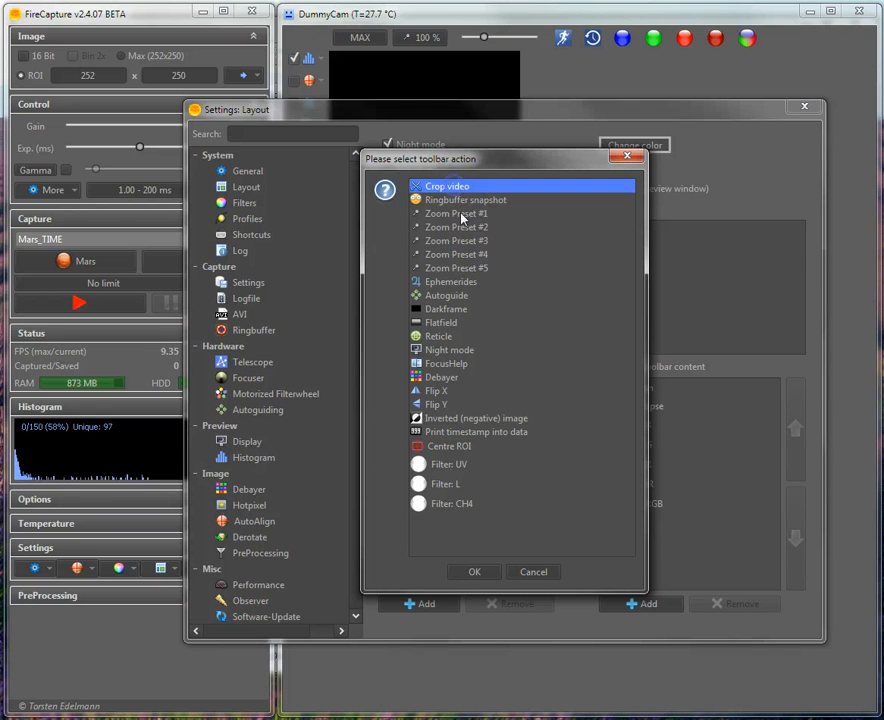
left_click(456, 214, "ctrl")
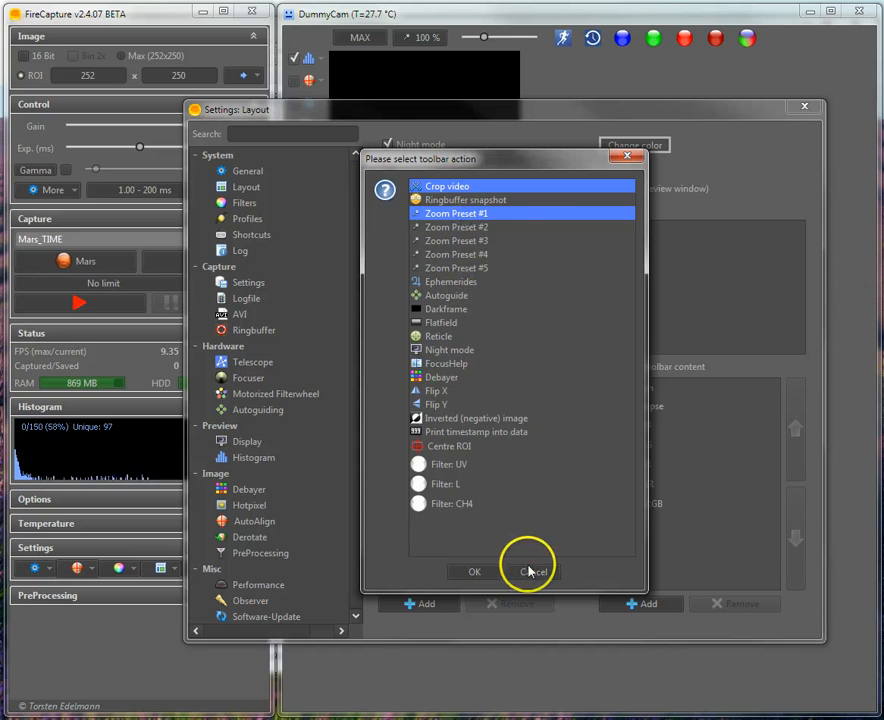
left_click(485, 571)
left_click_drag(352, 114, 526, 183)
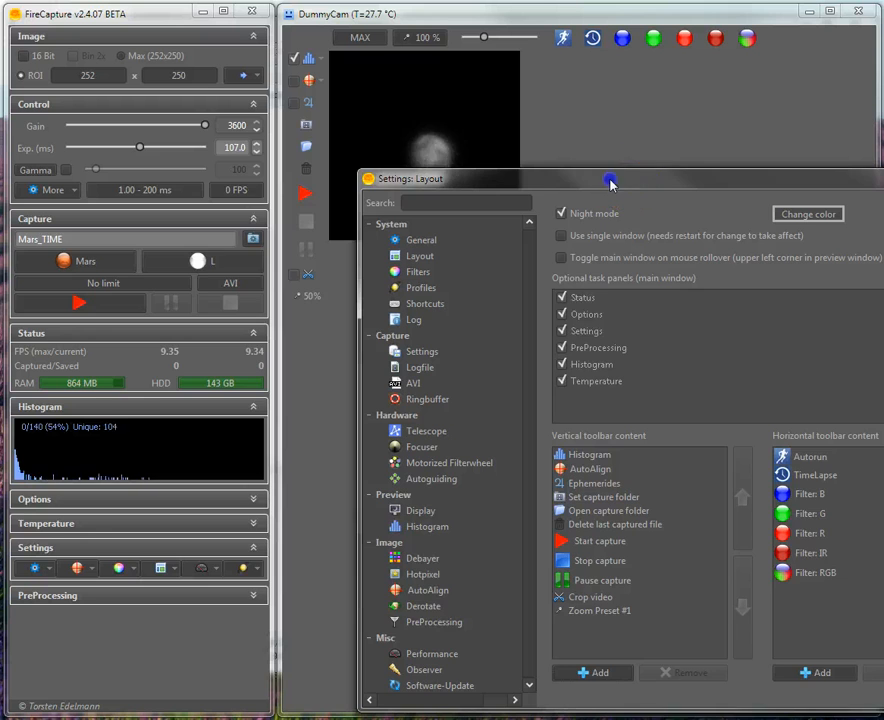
Add Flip X, Flip Y and Centre ROI to the horizontal toolbar
left_click_drag(610, 183, 385, 132)
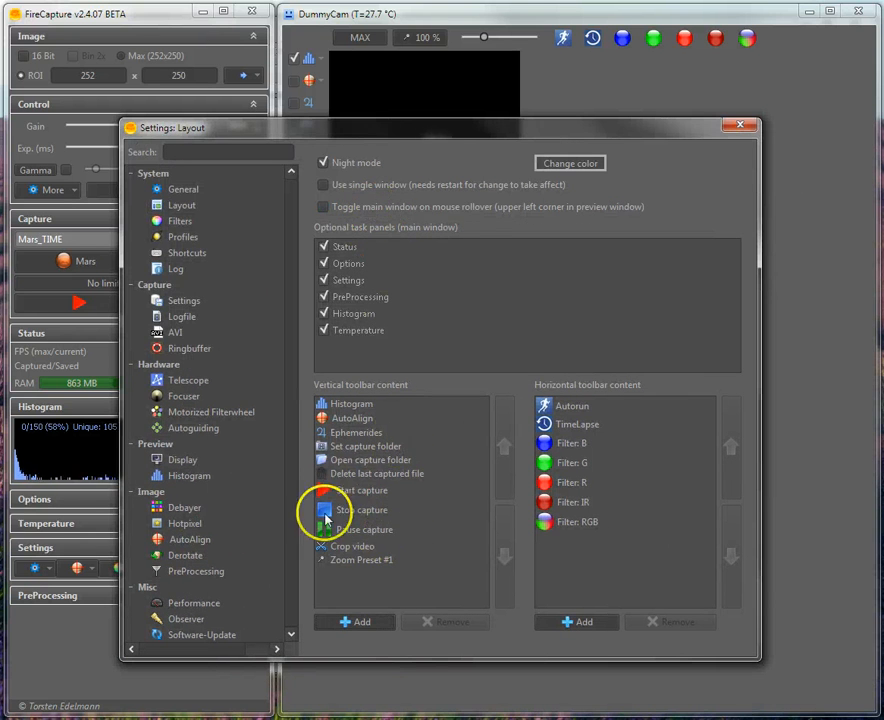
mouse_move(360, 132)
left_mouse_down()
mouse_move(495, 171)
mouse_move(531, 163)
mouse_move(372, 140)
left_mouse_up()
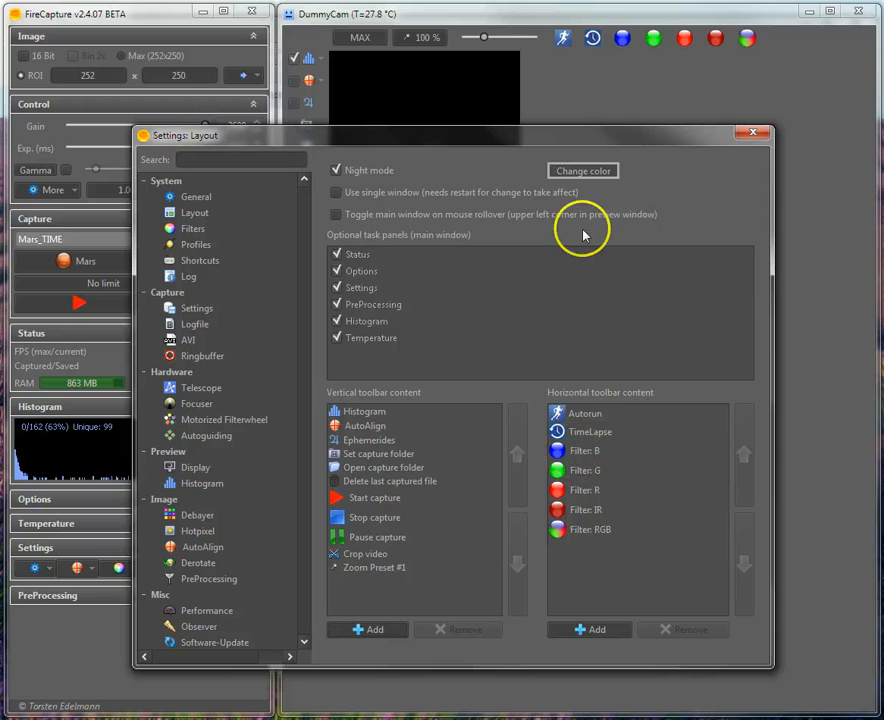
left_click(598, 629)
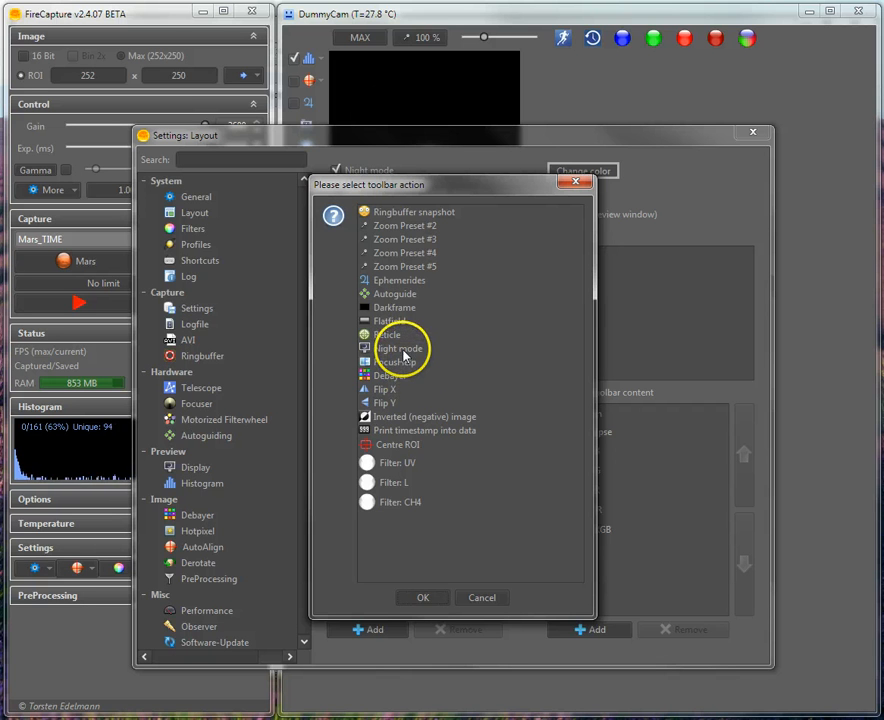
left_click(368, 444)
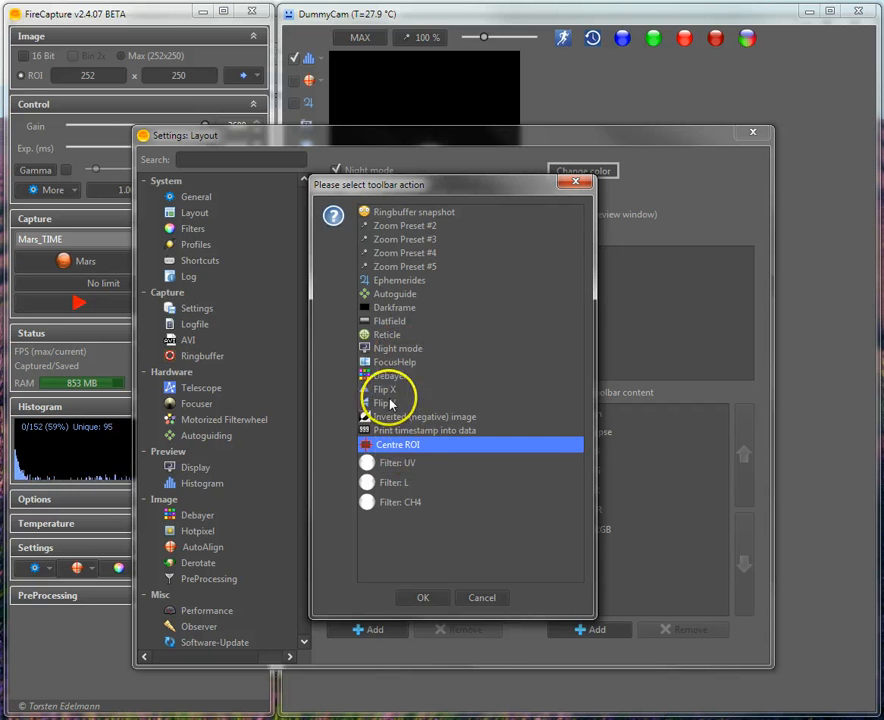
left_click_drag(390, 403, 390, 396)
left_click(424, 596)
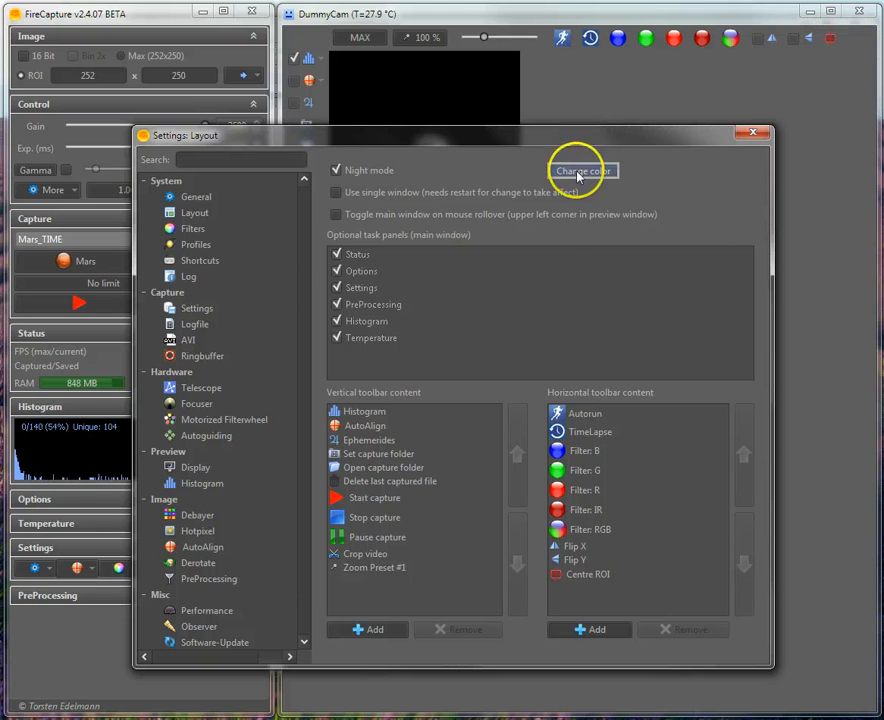
Enable toggling the main window on mouse rollover in the preview window's upper left corner
left_click_drag(455, 141, 538, 174)
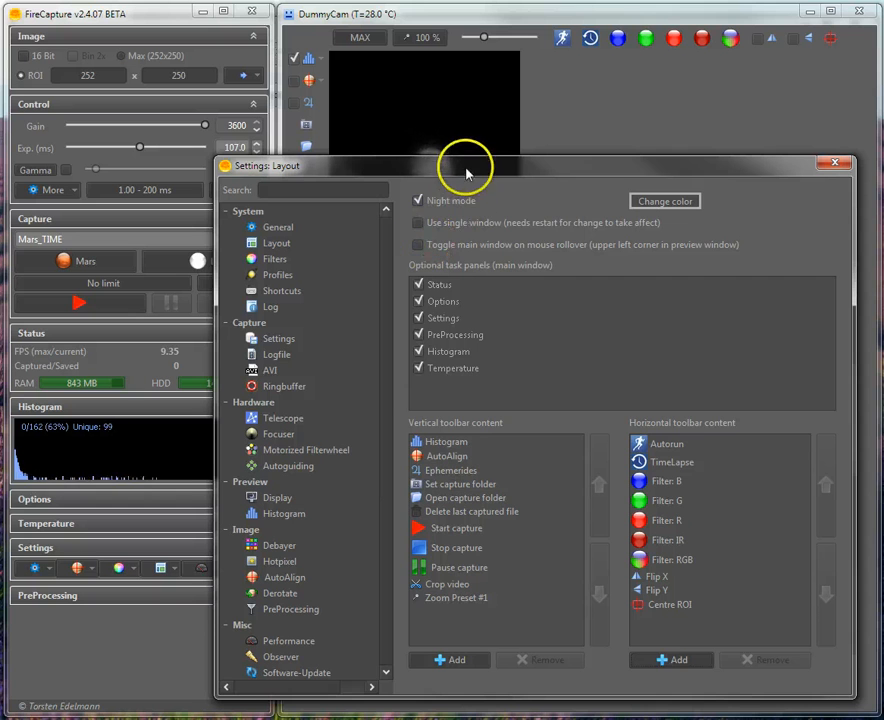
left_click_drag(464, 175, 452, 170)
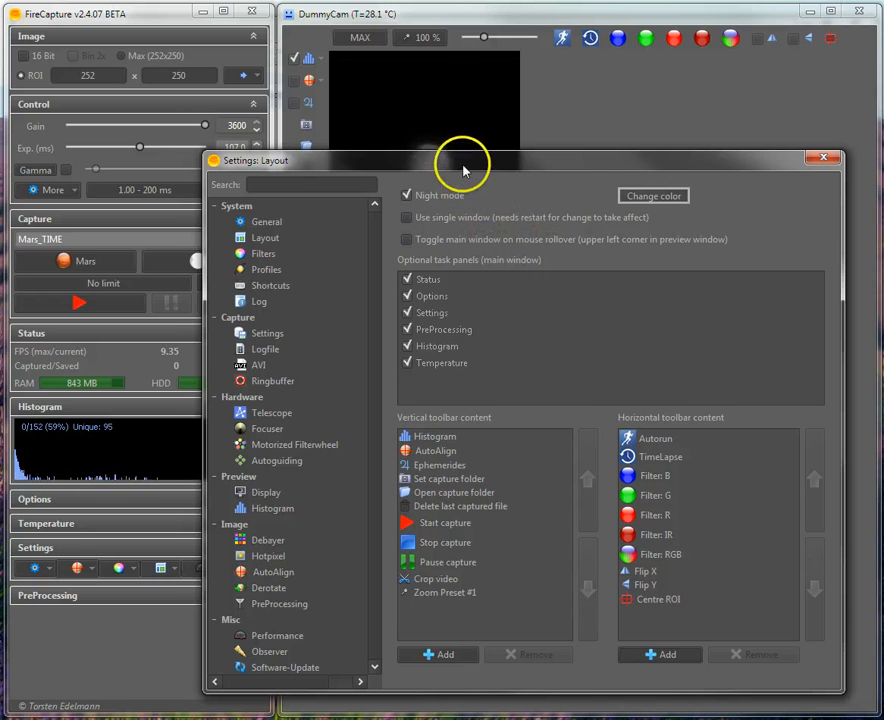
left_click_drag(462, 166, 468, 154)
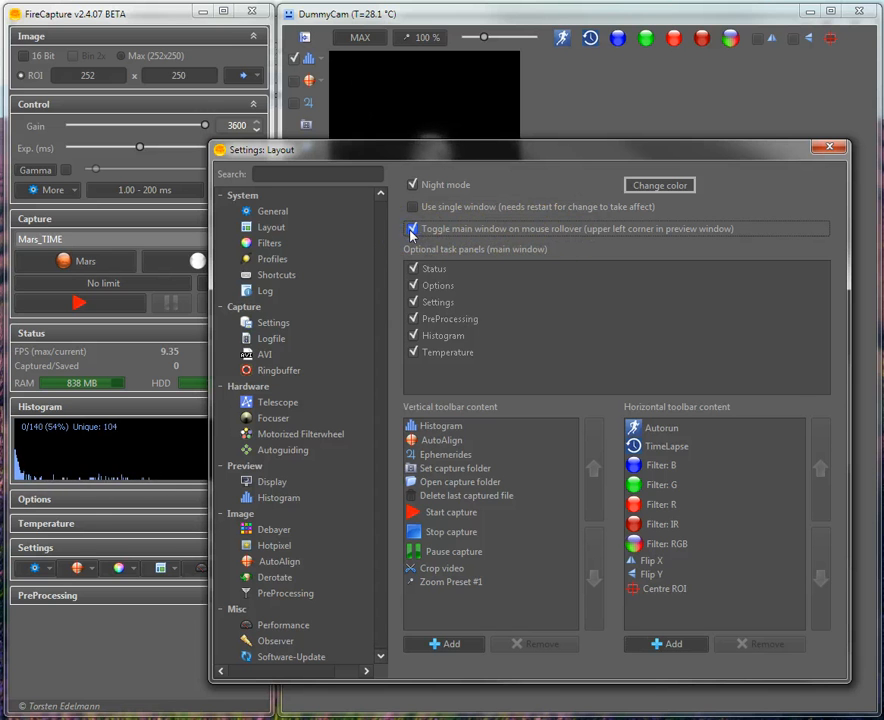
Close the Layout settings and widen the DummyCam preview window to span the full screen width
left_click(818, 146)
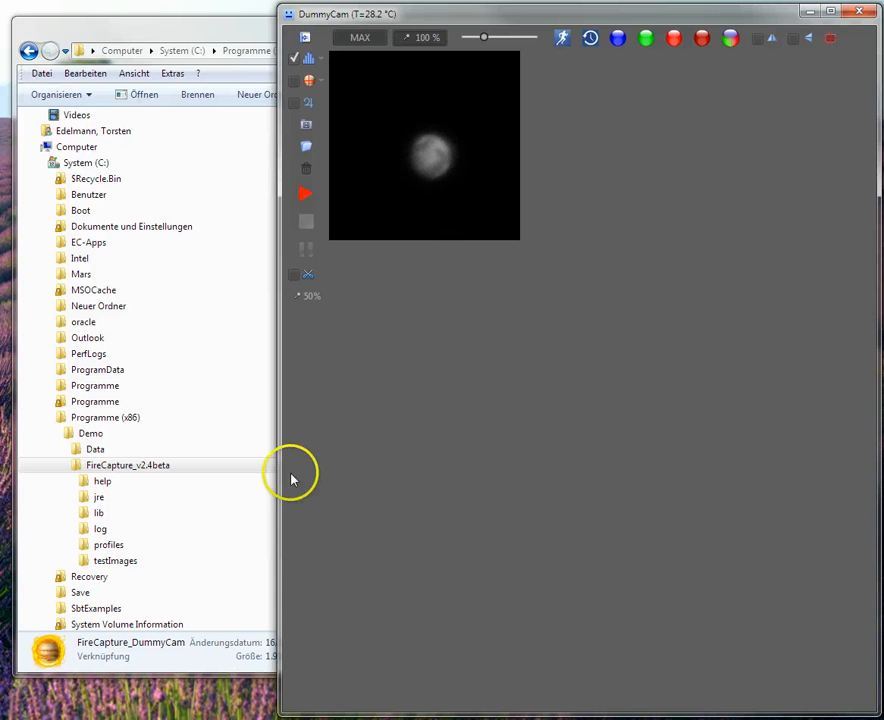
left_click_drag(280, 477, 46, 475)
left_click_drag(26, 471, 9, 469)
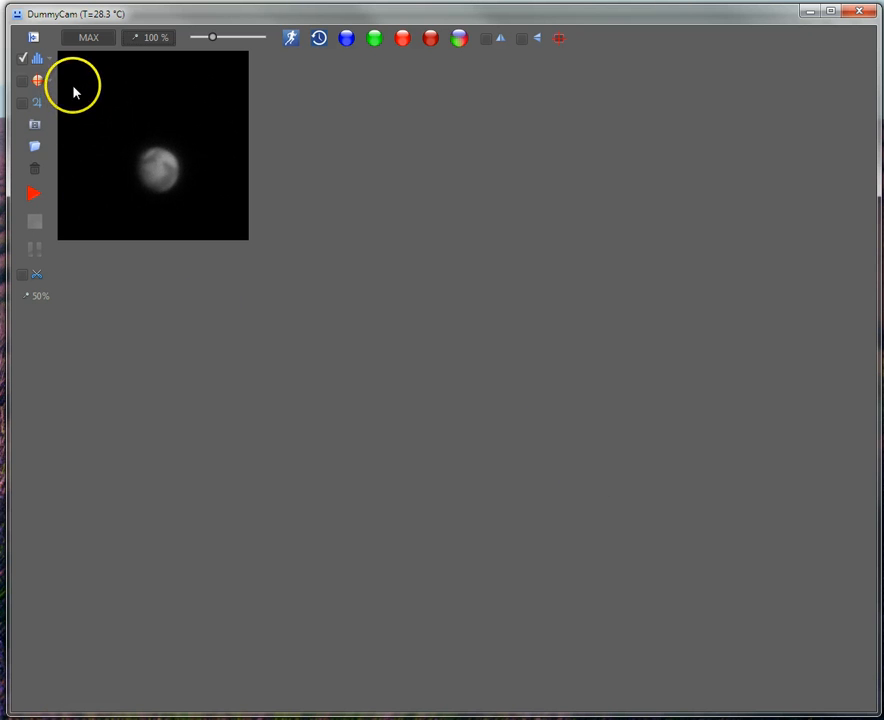
Reveal the hidden main window over the preview, and set the gain to 3088 and the exposure to 82 ms
left_click(36, 38)
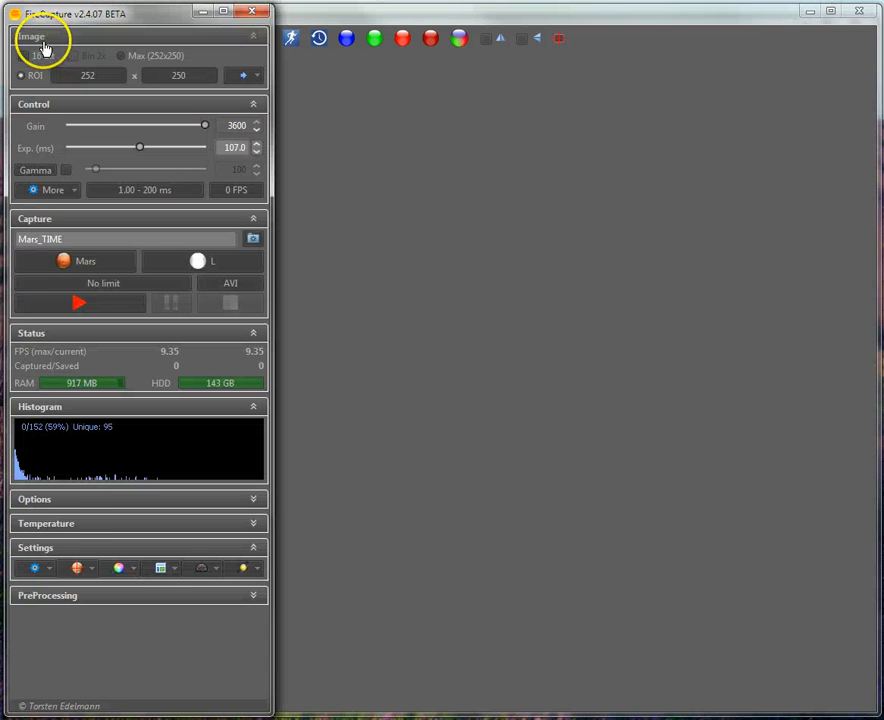
left_click_drag(72, 16, 97, 19)
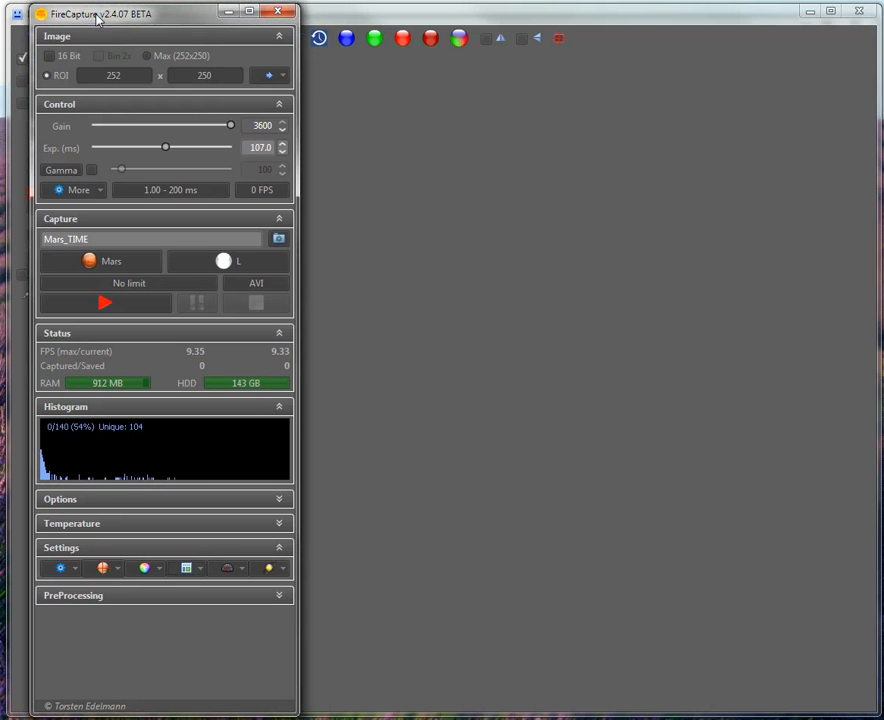
left_click_drag(231, 126, 212, 129)
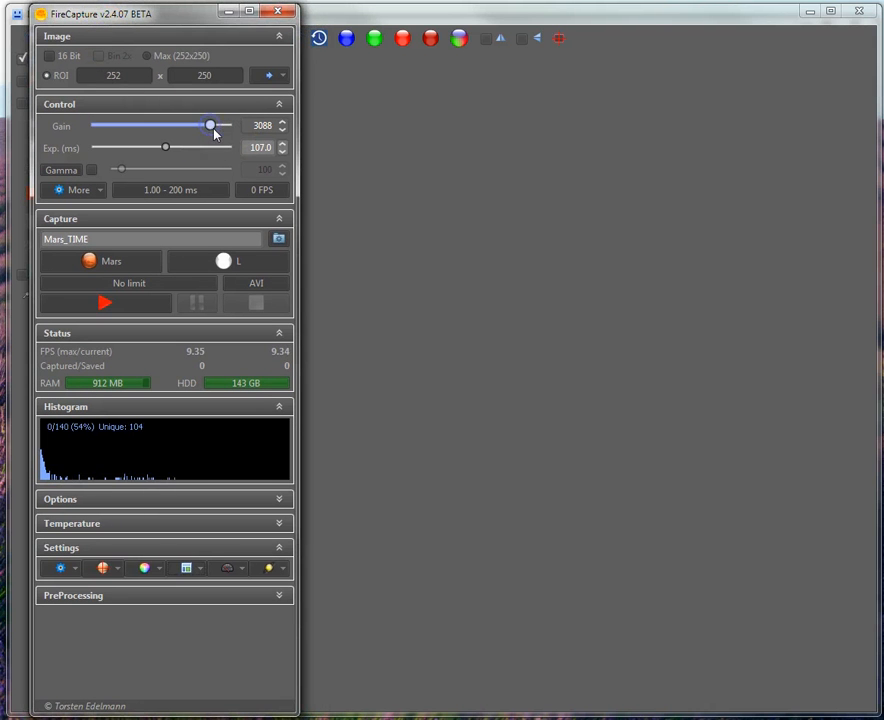
left_click(318, 168)
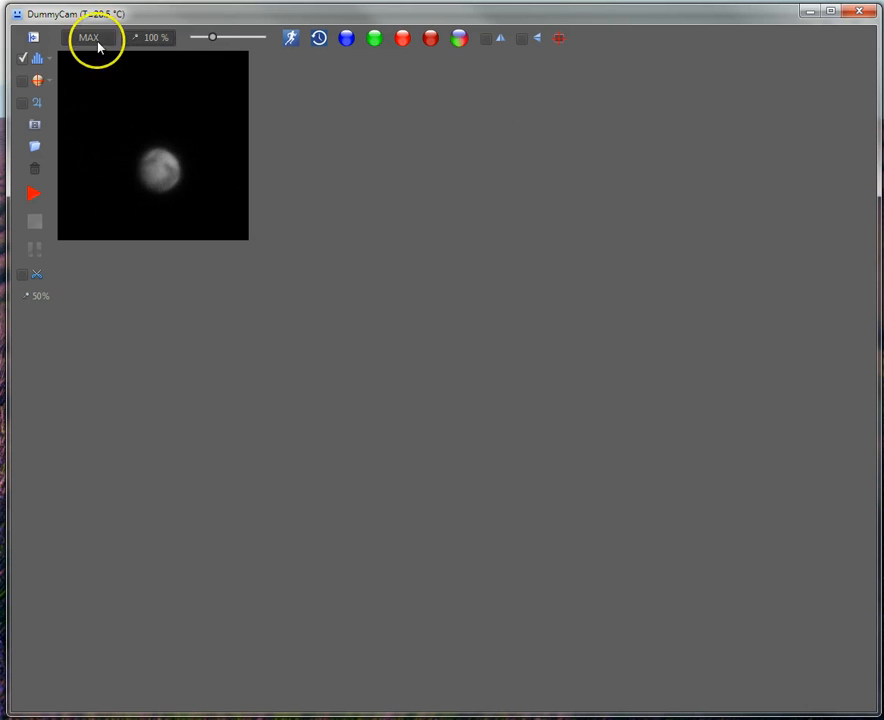
left_click(34, 37)
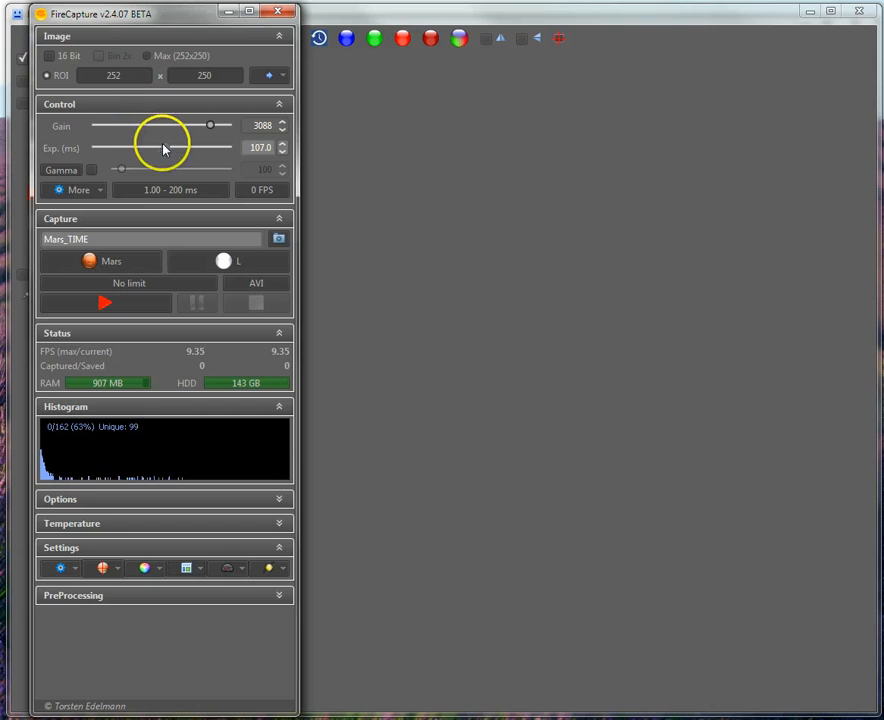
left_click_drag(165, 147, 144, 147)
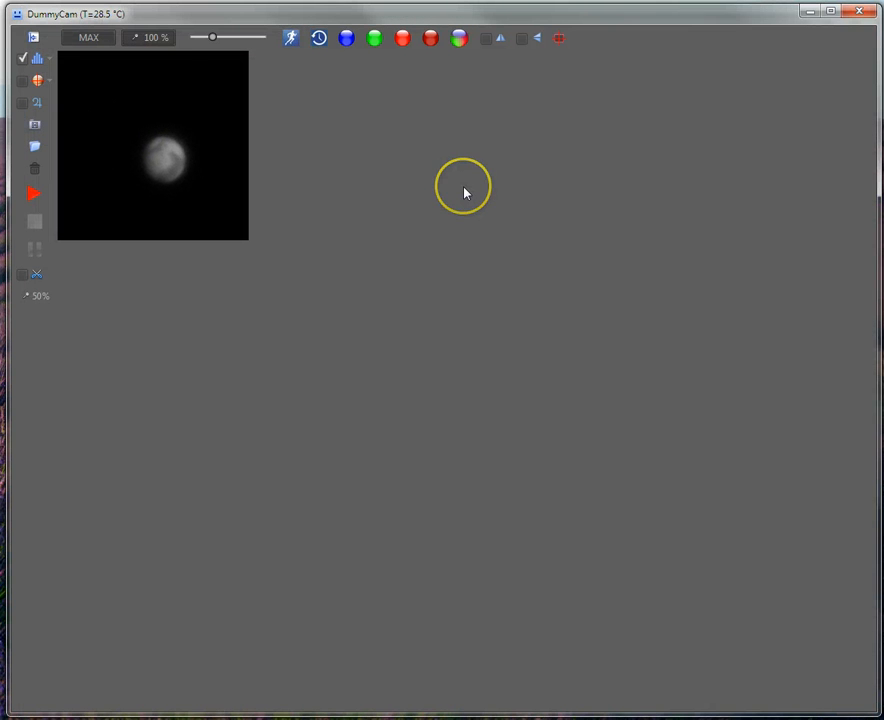
Disable toggling the main window on mouse rollover in the Layout settings and close them
left_click(34, 37)
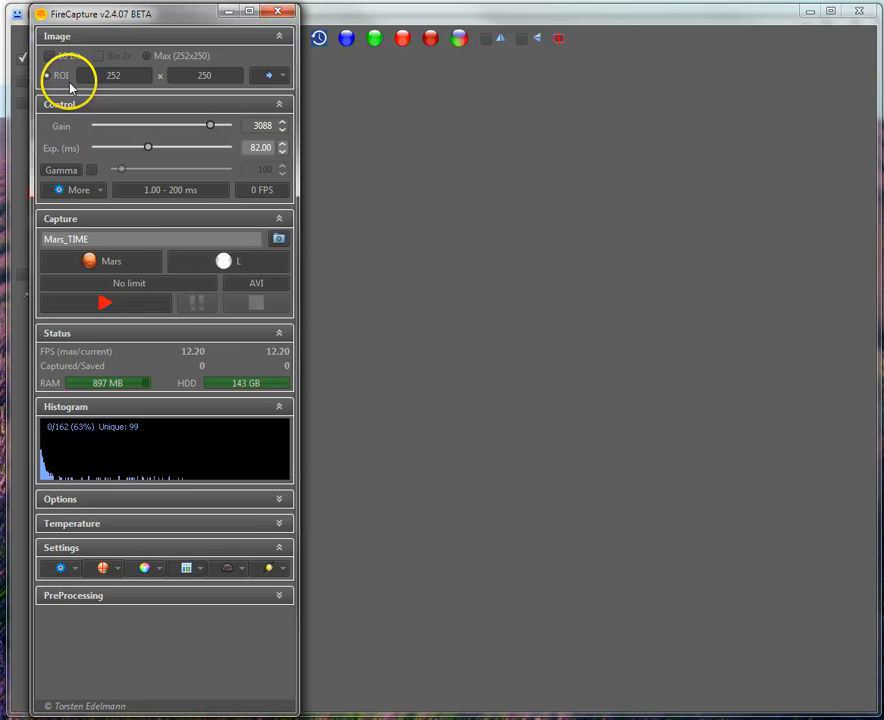
left_click(187, 568)
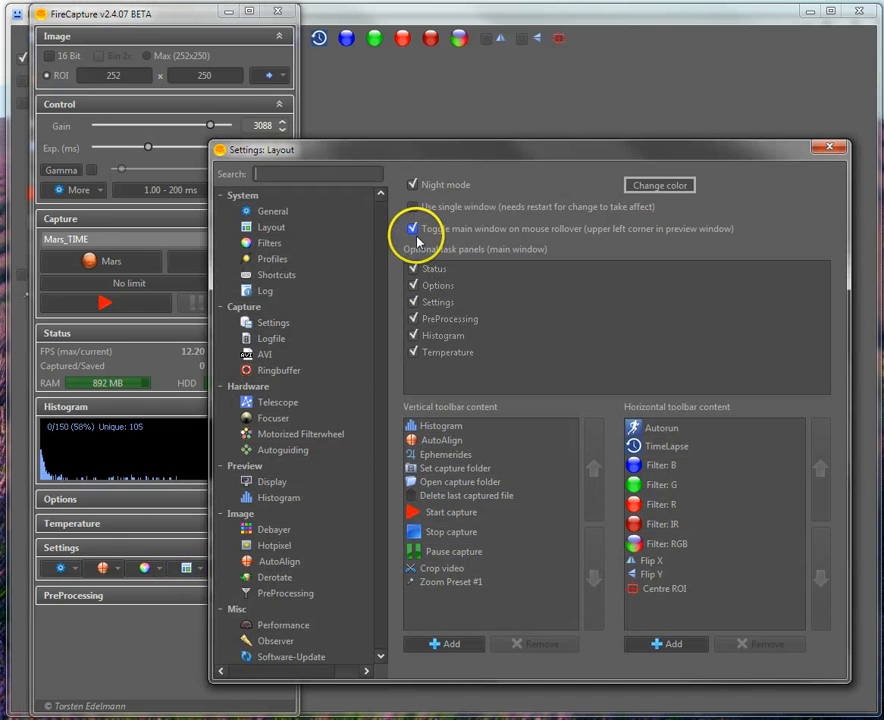
left_click(830, 147)
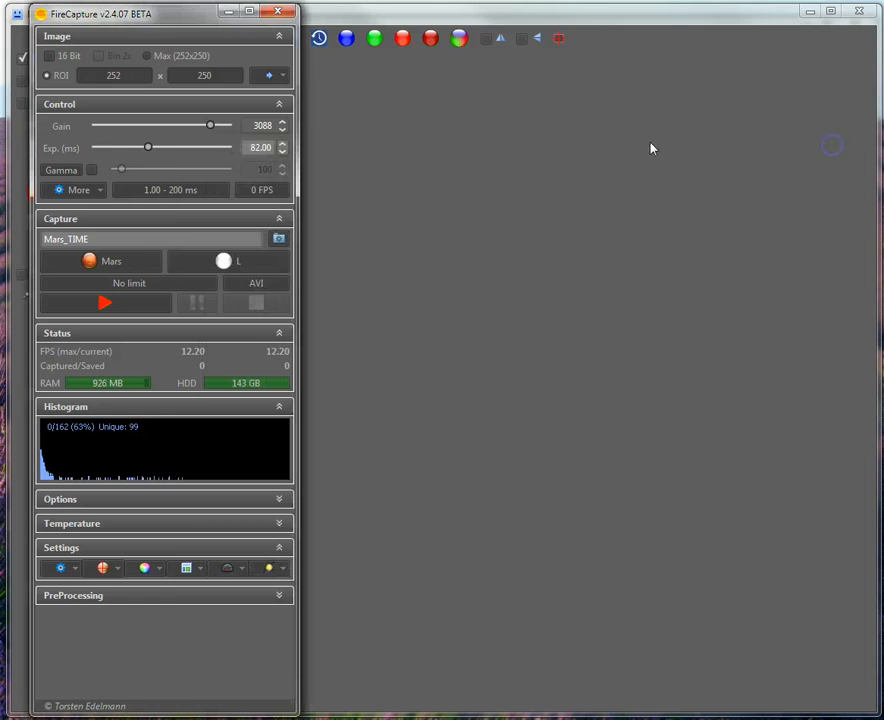
Narrow the preview window and reposition the main window so both fit side by side without overlapping
left_click_drag(10, 410, 225, 416)
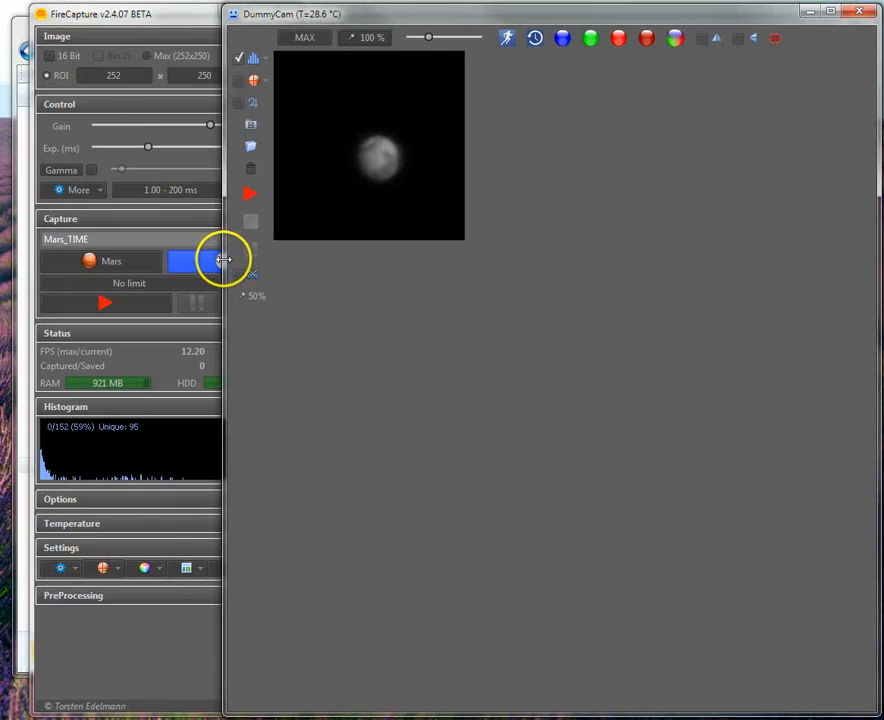
left_click_drag(223, 257, 256, 260)
left_click_drag(186, 16, 158, 16)
left_click(390, 428)
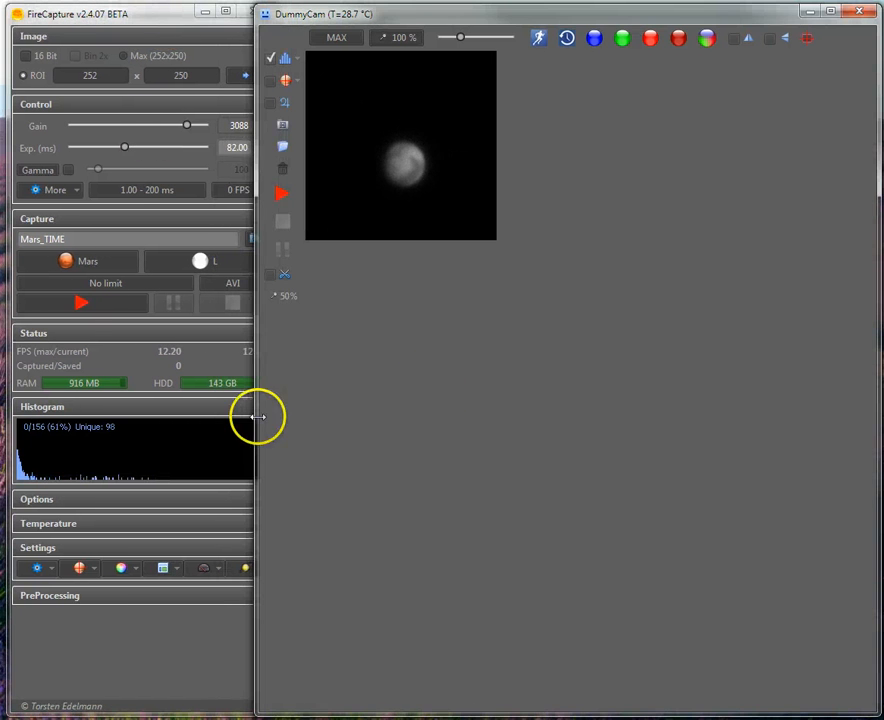
left_click_drag(256, 414, 285, 415)
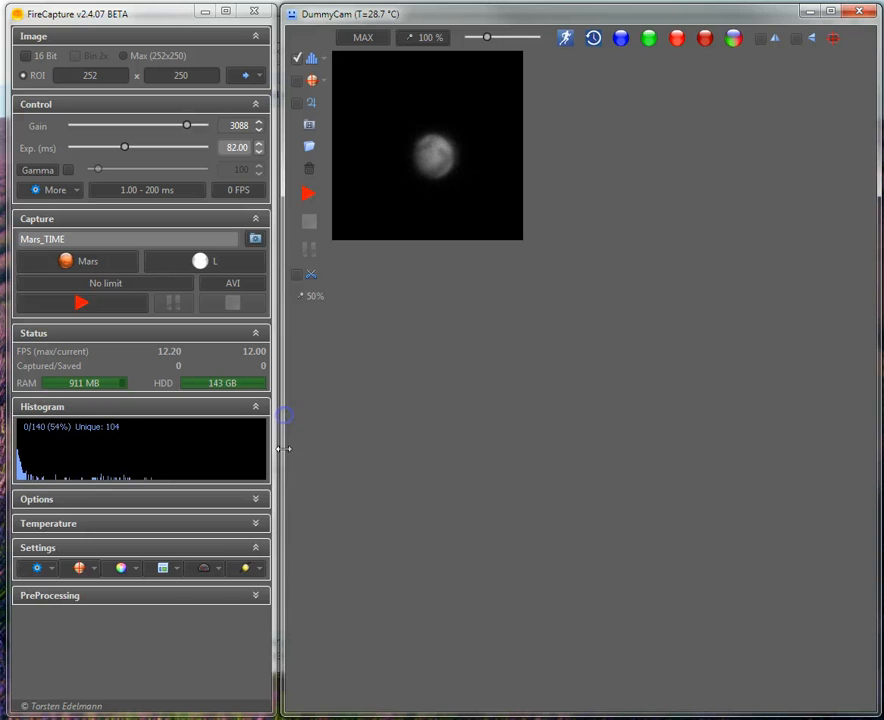
Enable the single window option in the Layout settings and close the settings
left_click(163, 568)
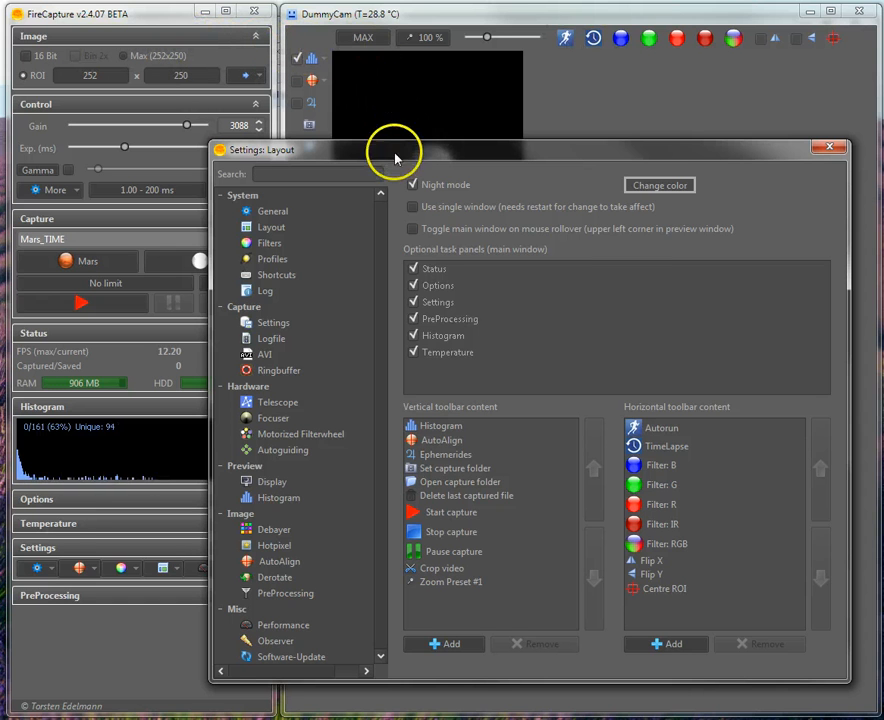
left_click_drag(389, 153, 378, 151)
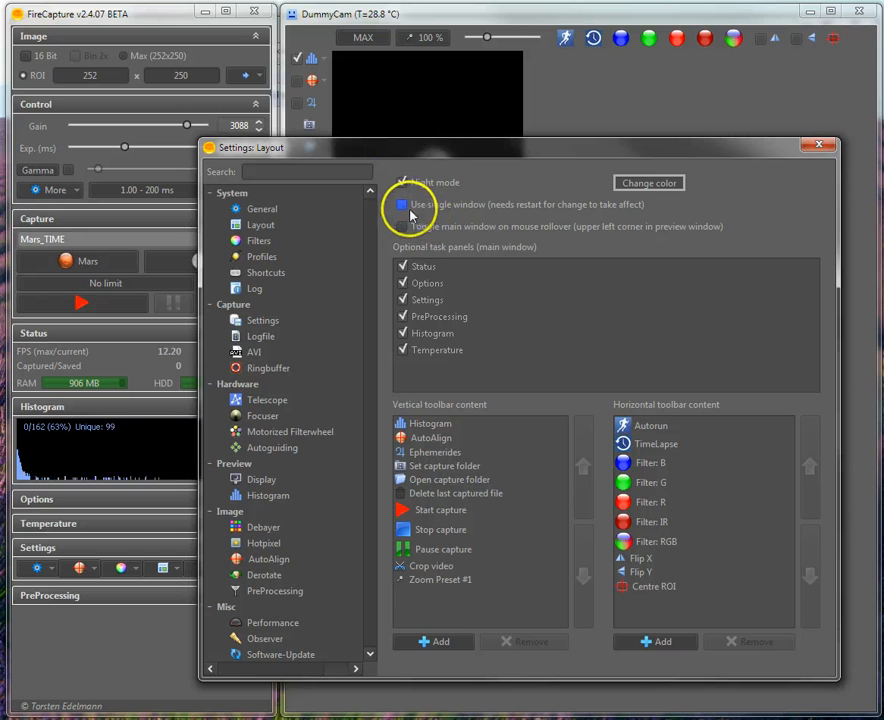
left_click(403, 205)
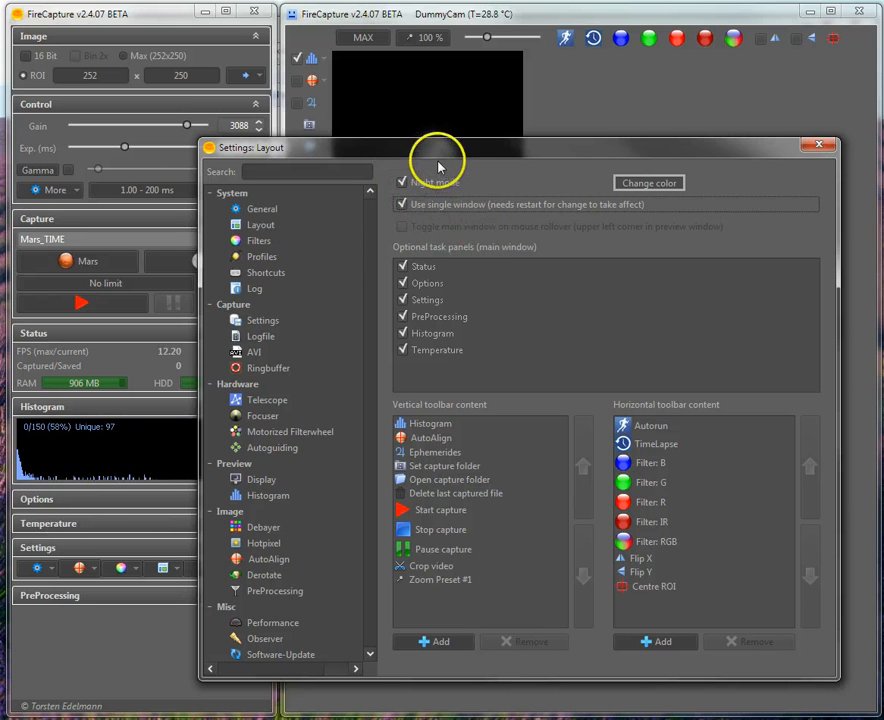
left_click_drag(434, 156, 416, 141)
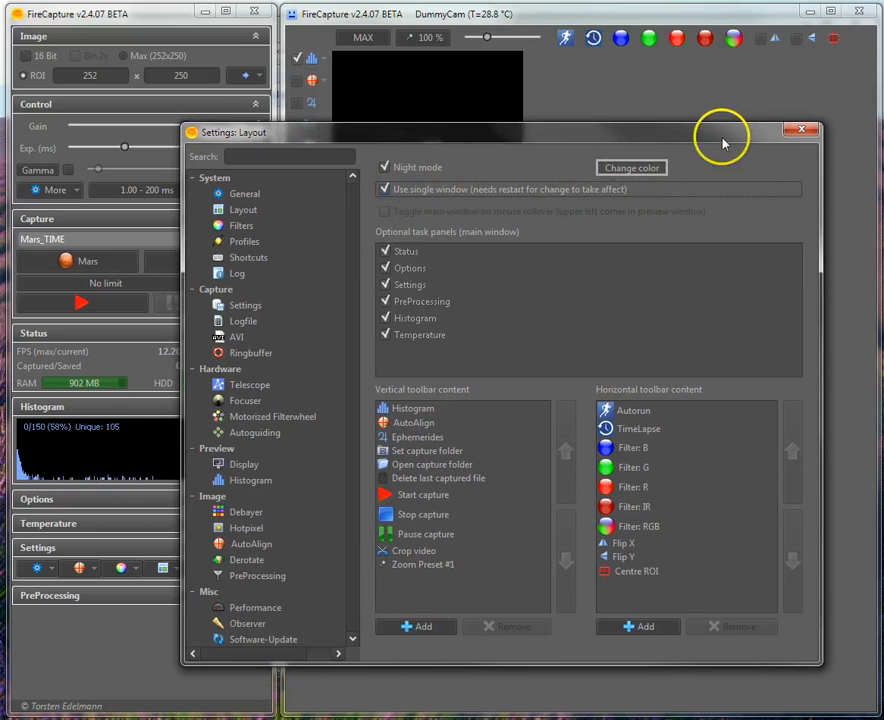
left_click(802, 130)
Restart FireCapture through the FireCapture_DummyCam shortcut and widen its single window to the full screen width
left_click(259, 15)
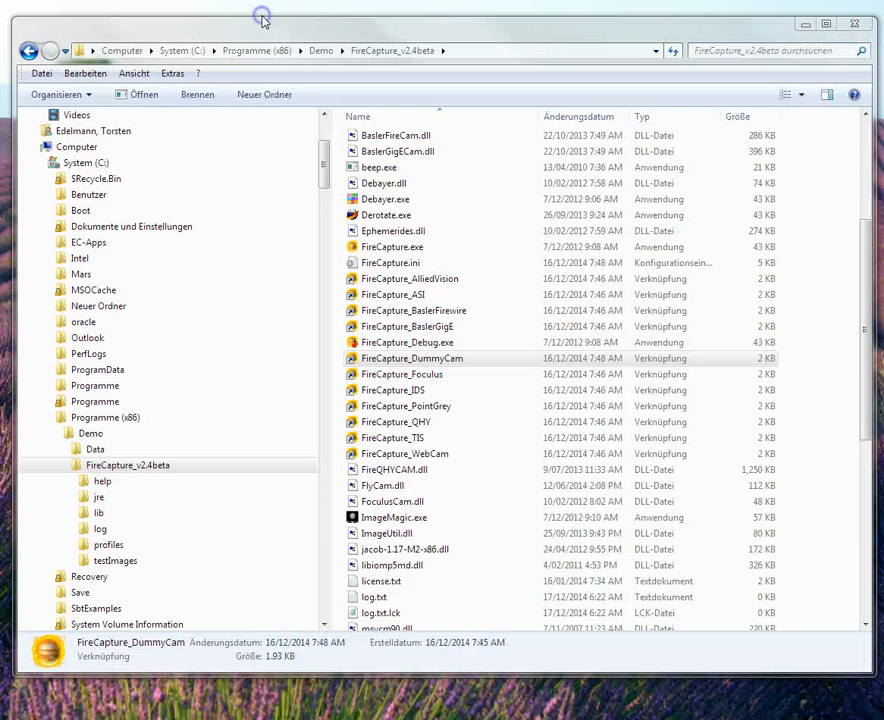
left_click(424, 361)
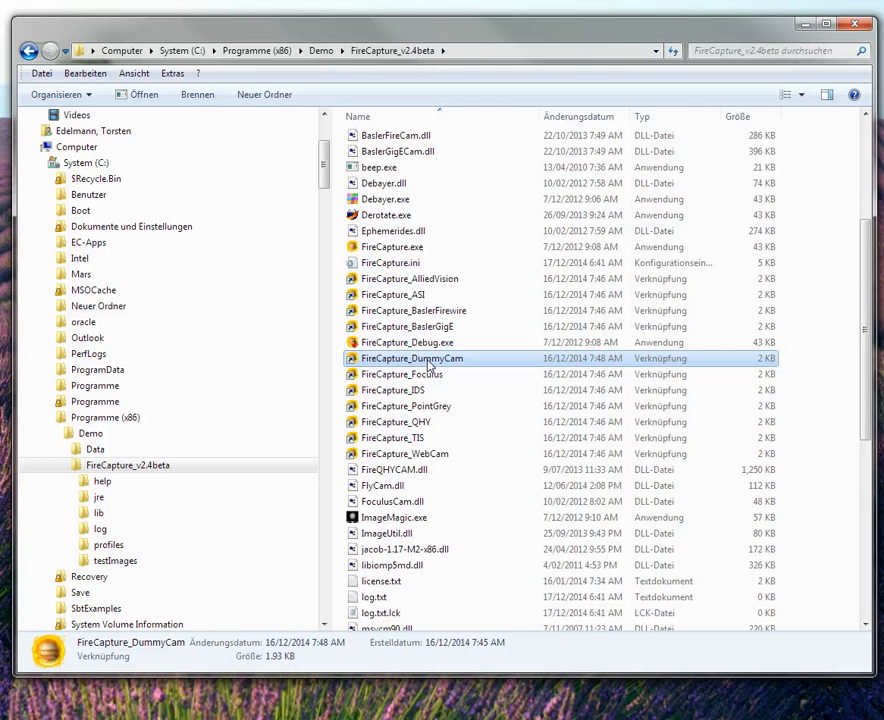
double_click(428, 362)
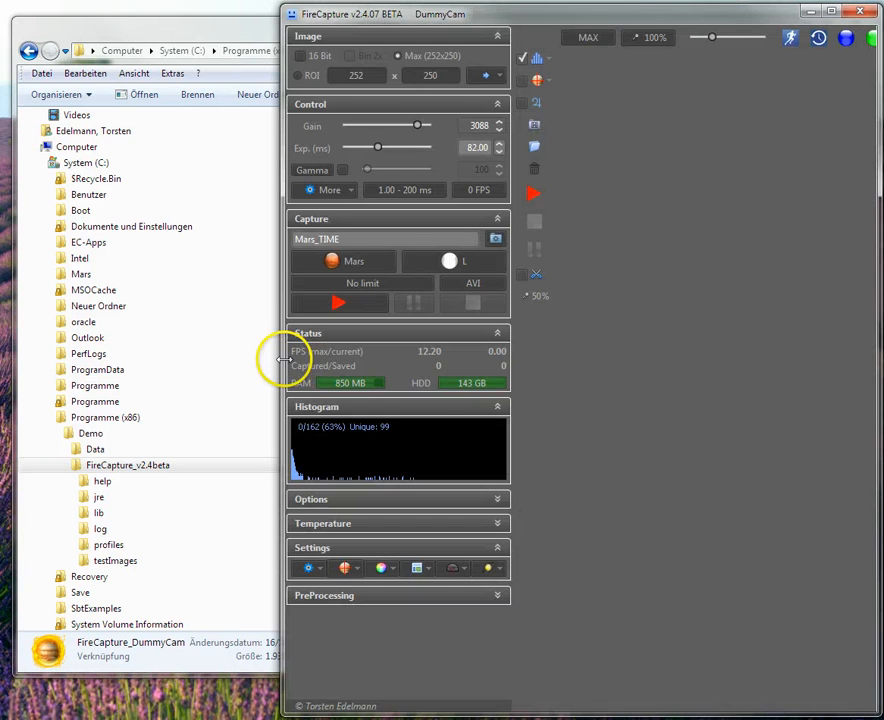
left_click_drag(283, 360, 8, 361)
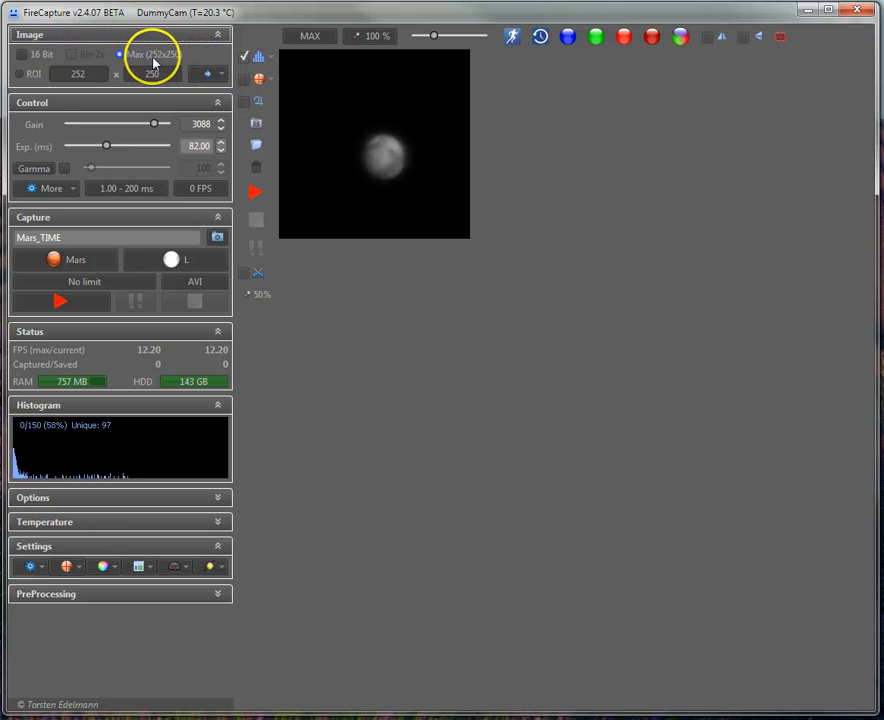
Switch the image size from Max to ROI and clear the custom ROI presets
left_click(38, 76)
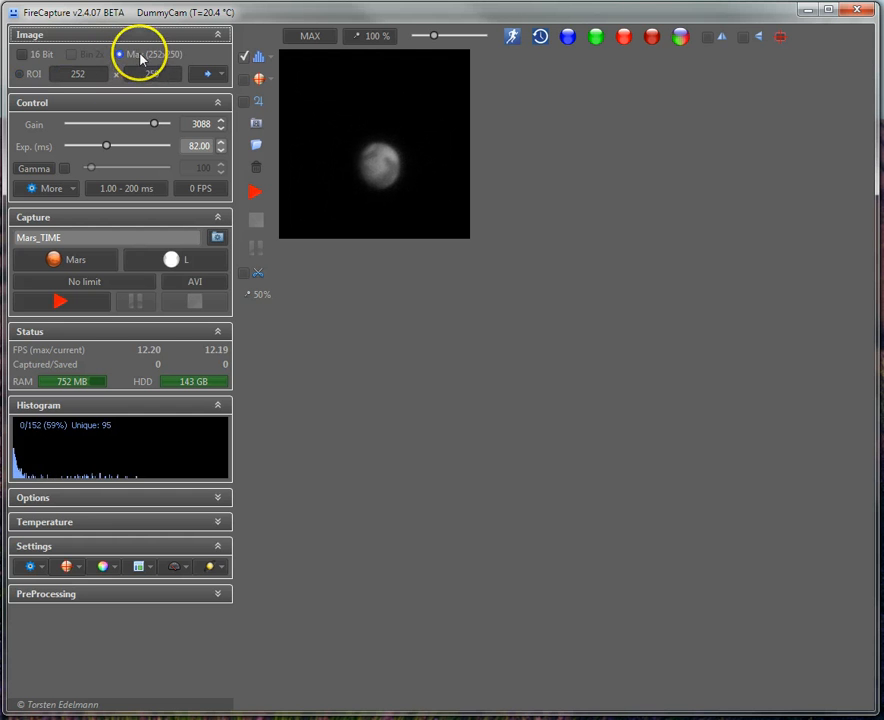
left_click(38, 75)
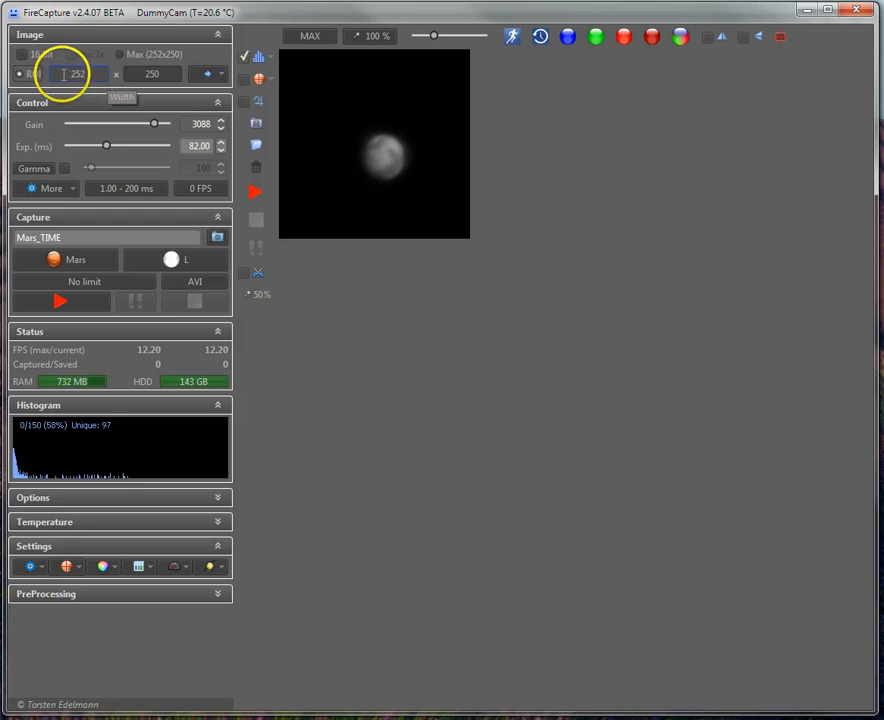
left_click(214, 78)
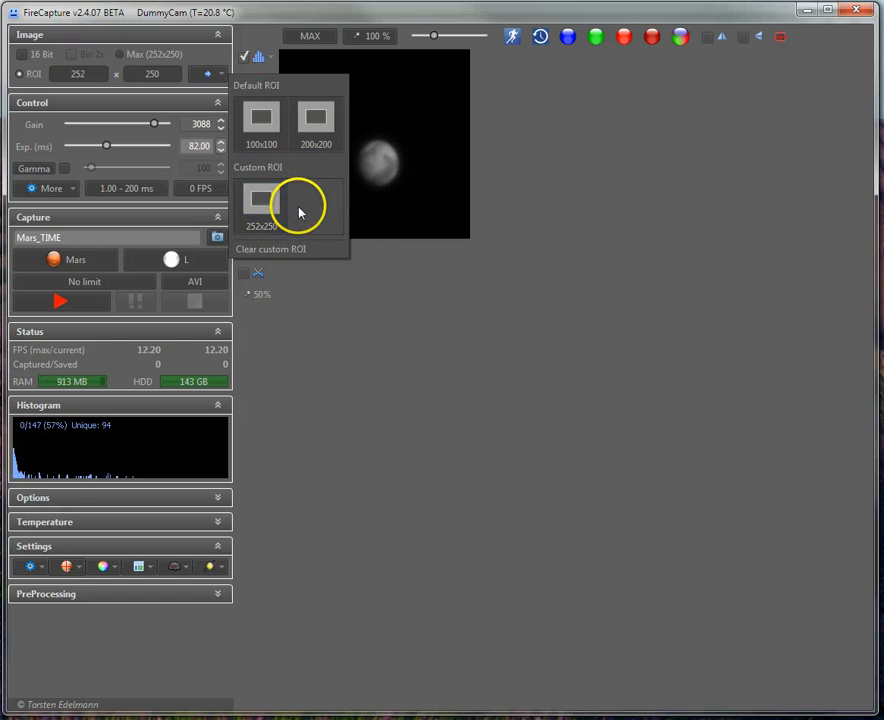
left_click(245, 251)
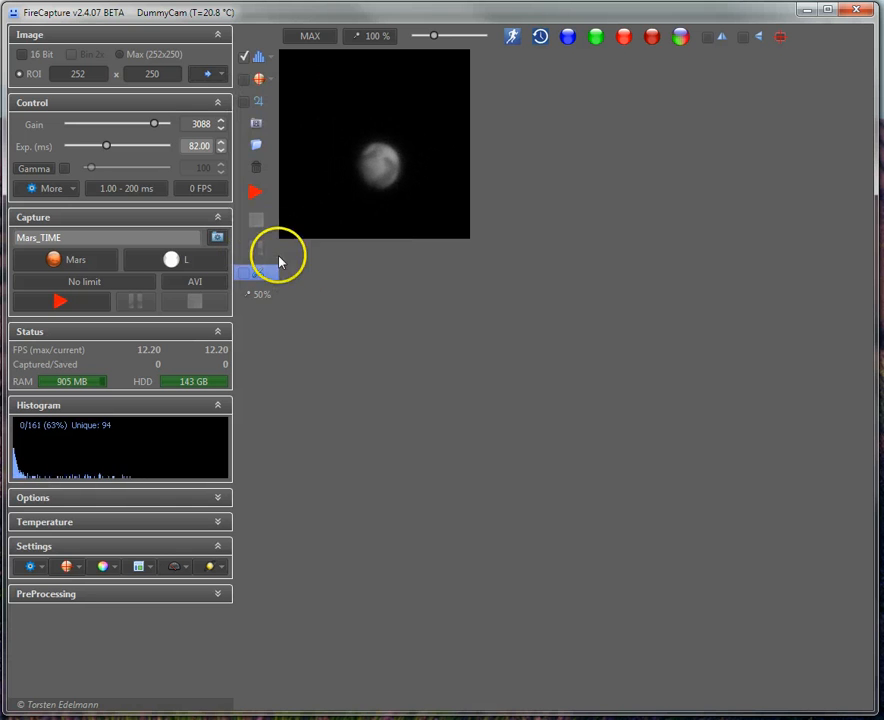
left_click(212, 74)
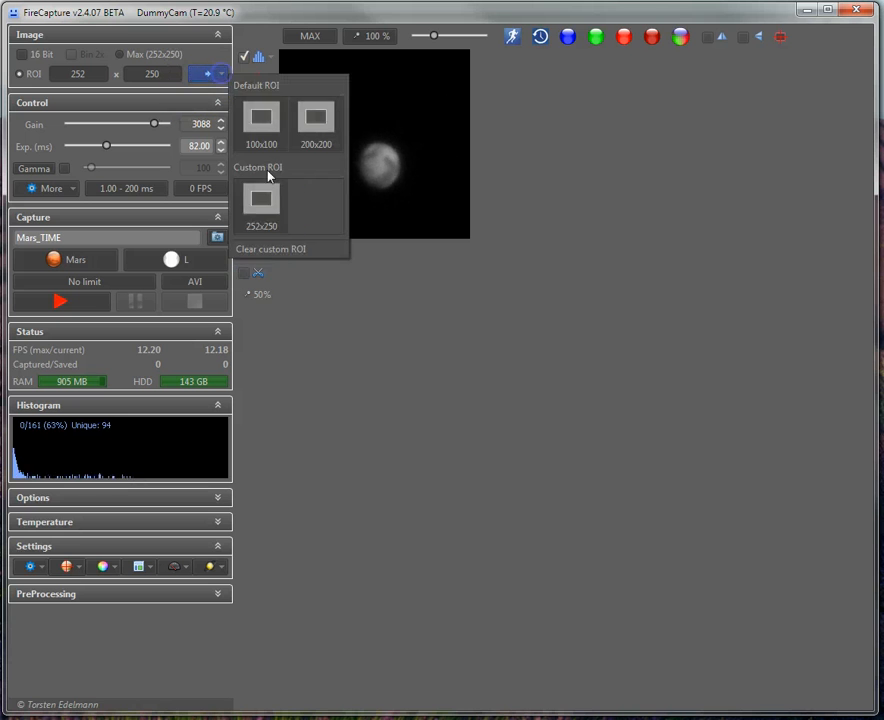
left_click(276, 252)
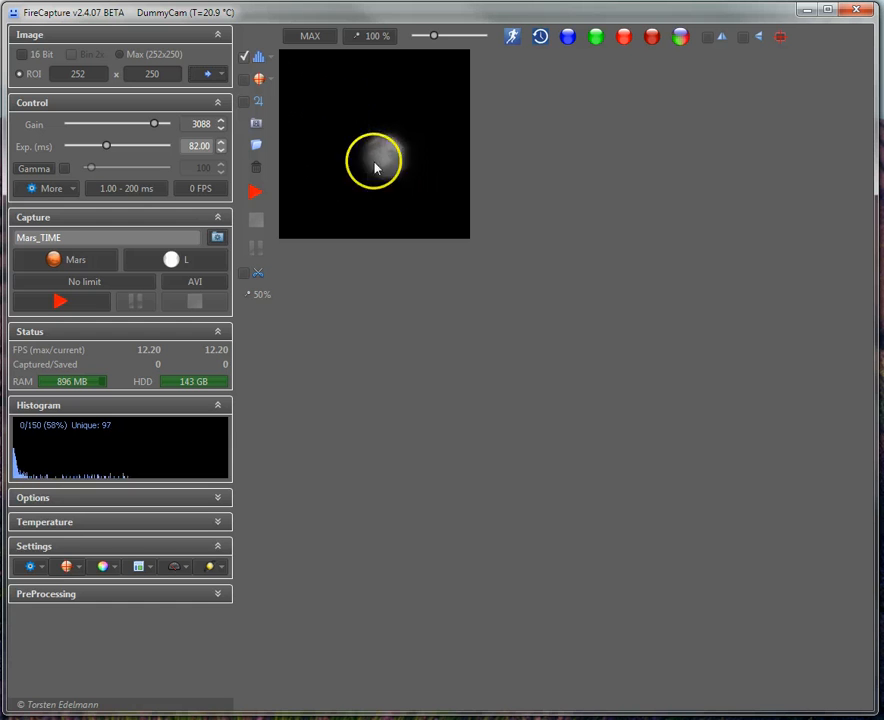
Try to draw a 192x192 ROI around the planet in the preview and apply it as the new image size
left_click(305, 78)
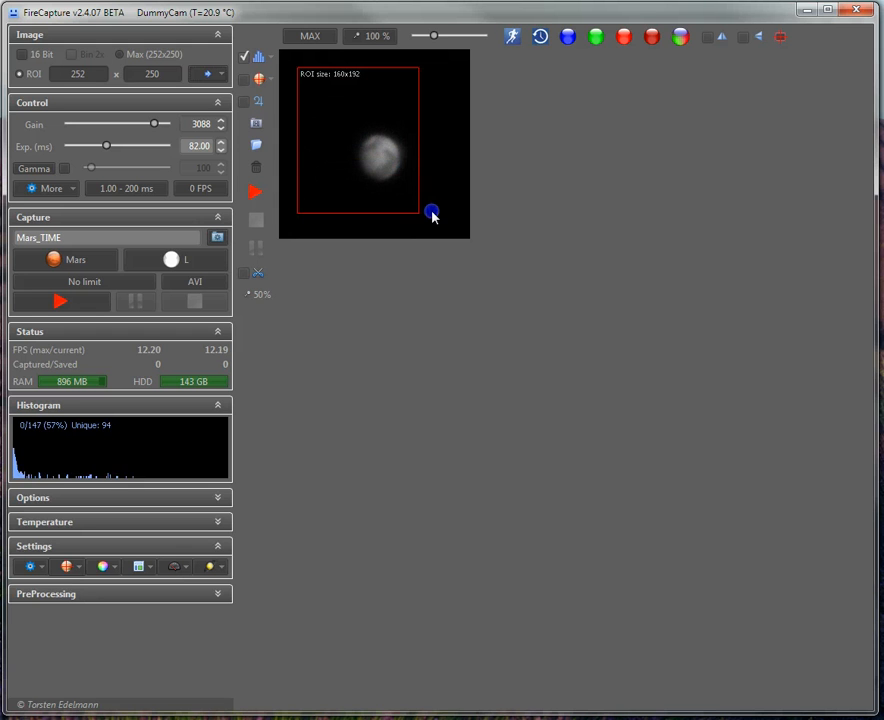
left_click_drag(452, 229, 458, 232)
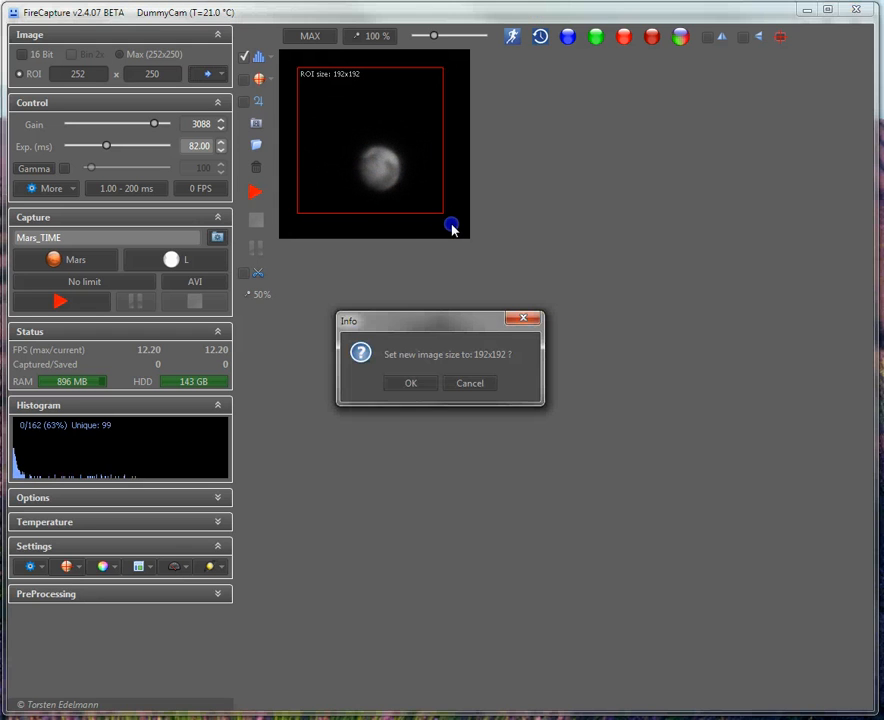
left_click(414, 384)
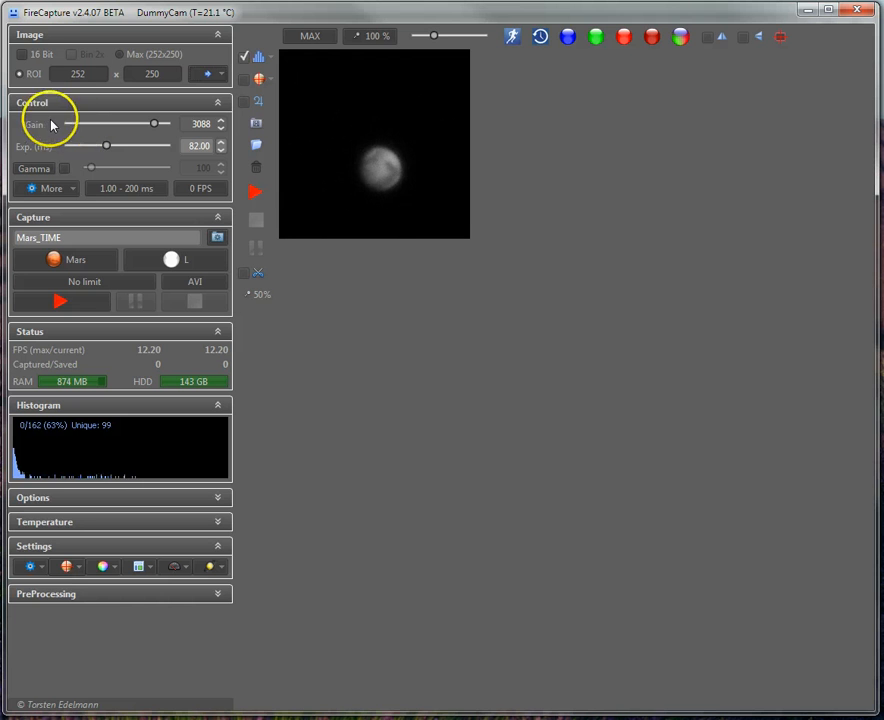
Examine the additional camera controls, such as WBlue, WRed, BlackLevel, Brightness and SoftwareGain, and close them
left_click(102, 145)
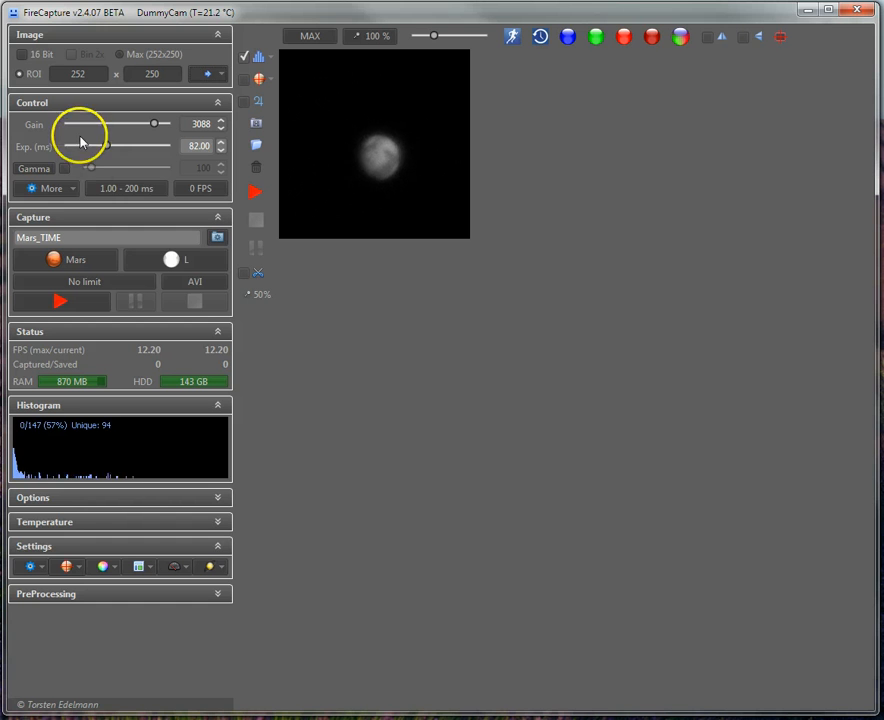
left_click(46, 190)
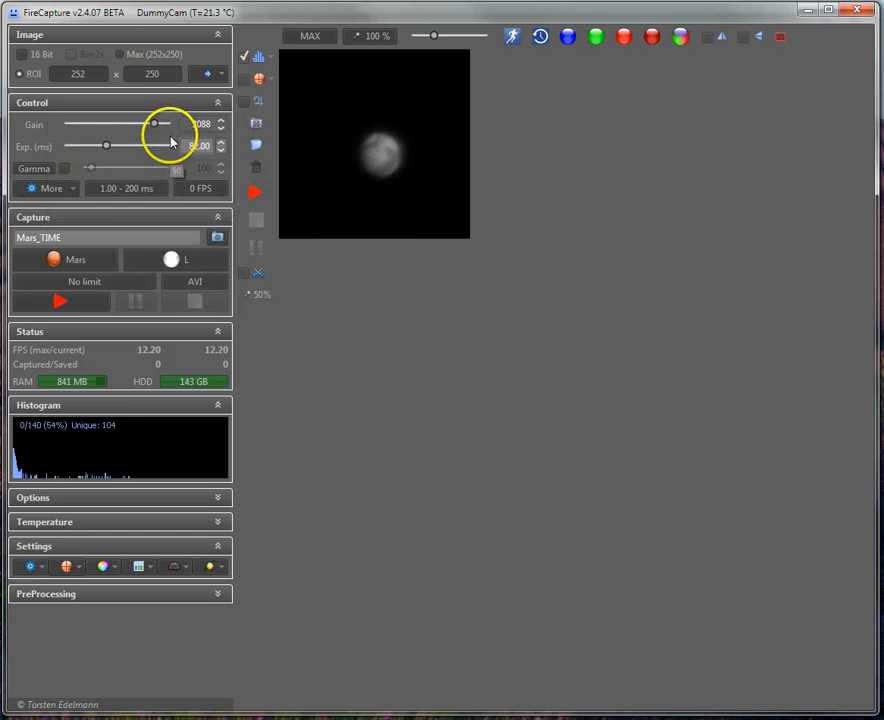
left_click(41, 193)
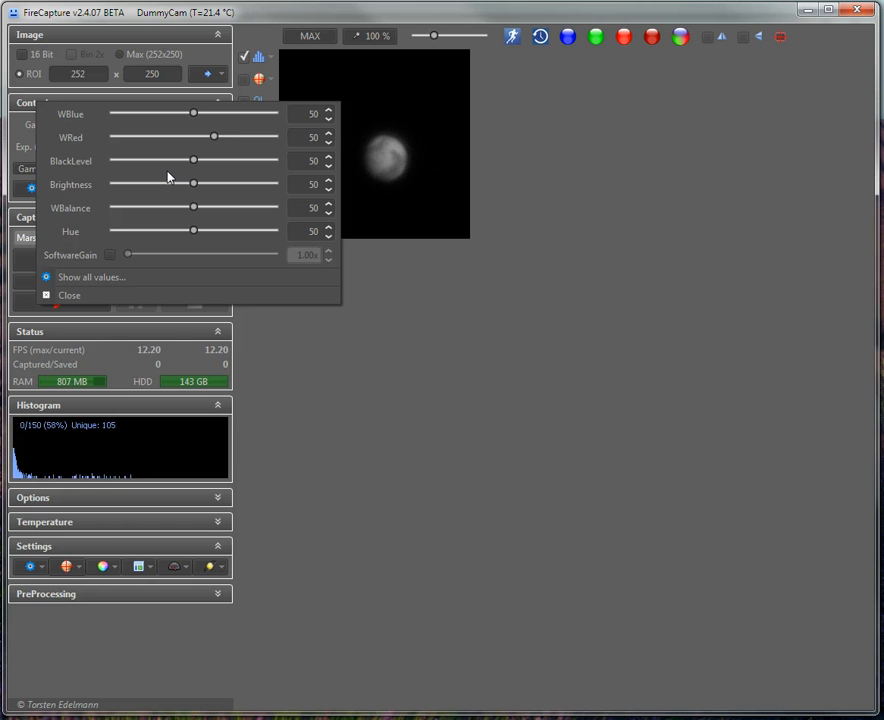
left_click(138, 18)
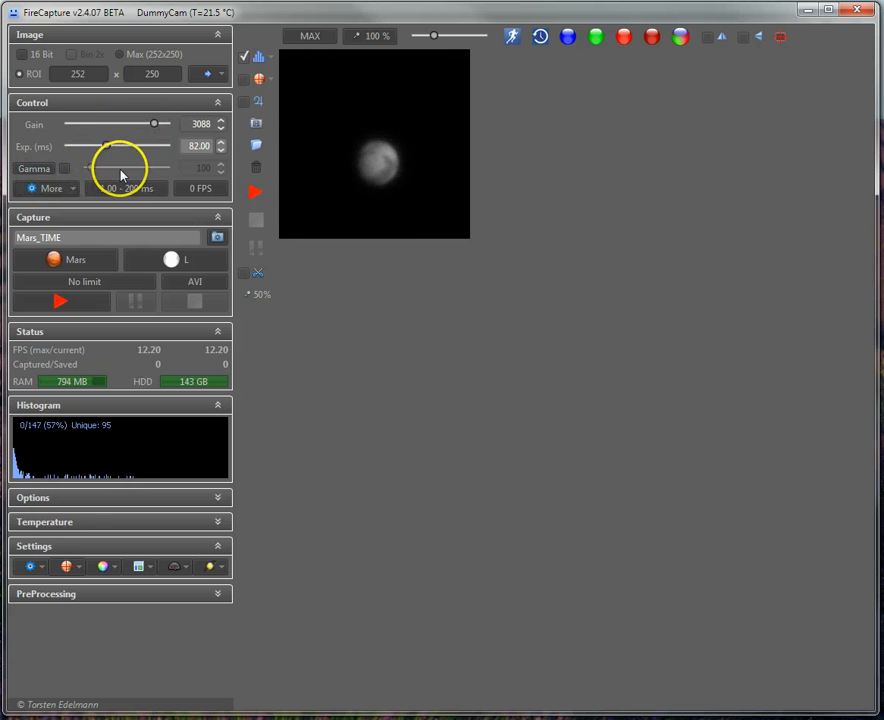
Replace Gamma with SoftwareGain as the third camera control, enable it and set it to 2.90x
left_click(35, 170)
left_click(40, 190)
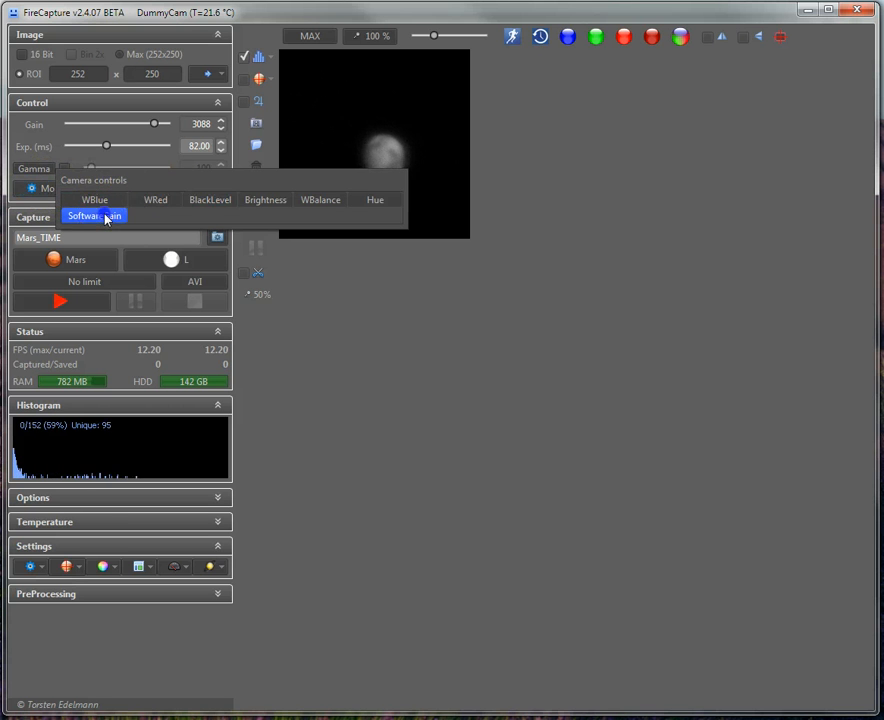
left_click(104, 217)
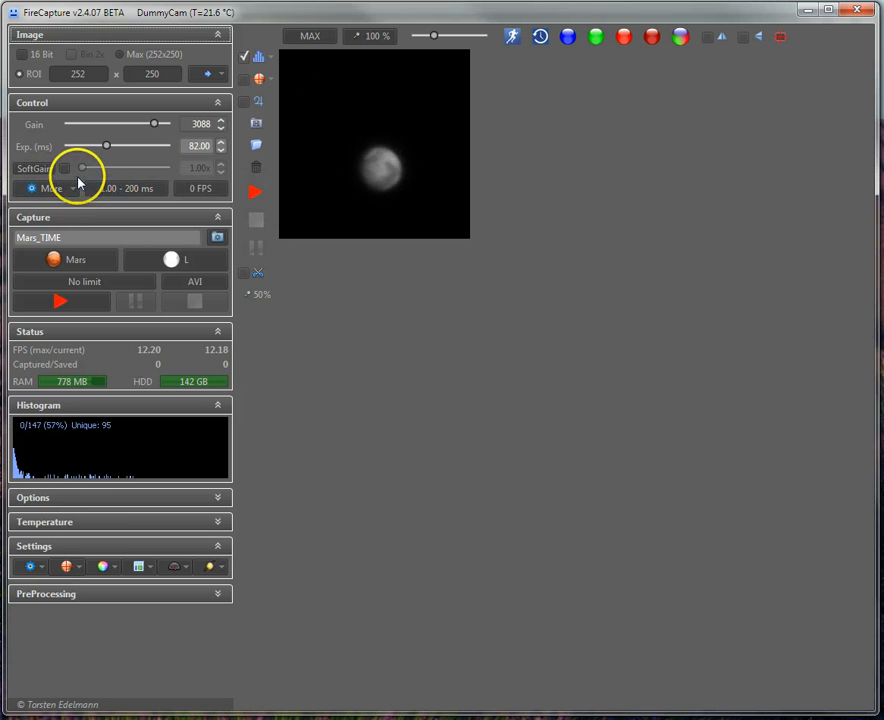
left_click(65, 169)
left_click_drag(82, 170, 103, 170)
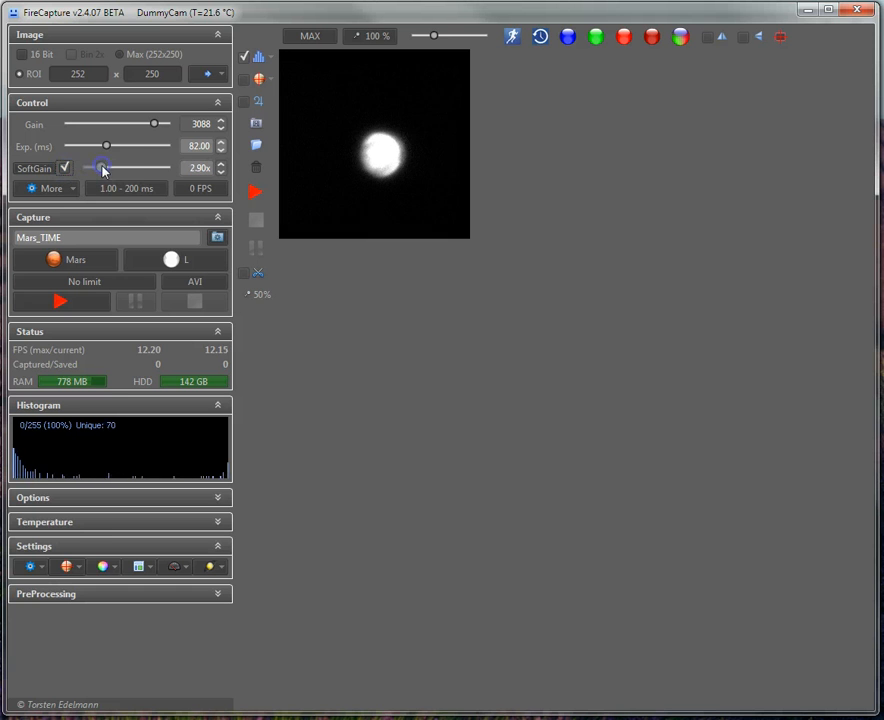
Review the remaining additional camera controls, close them and disable SoftGain
left_click(45, 190)
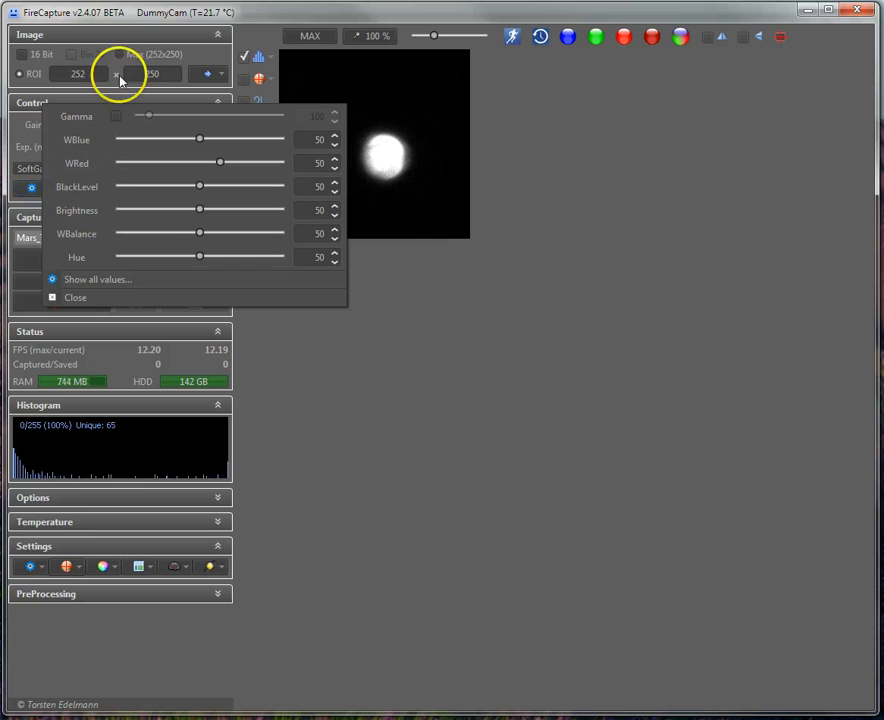
left_click(108, 15)
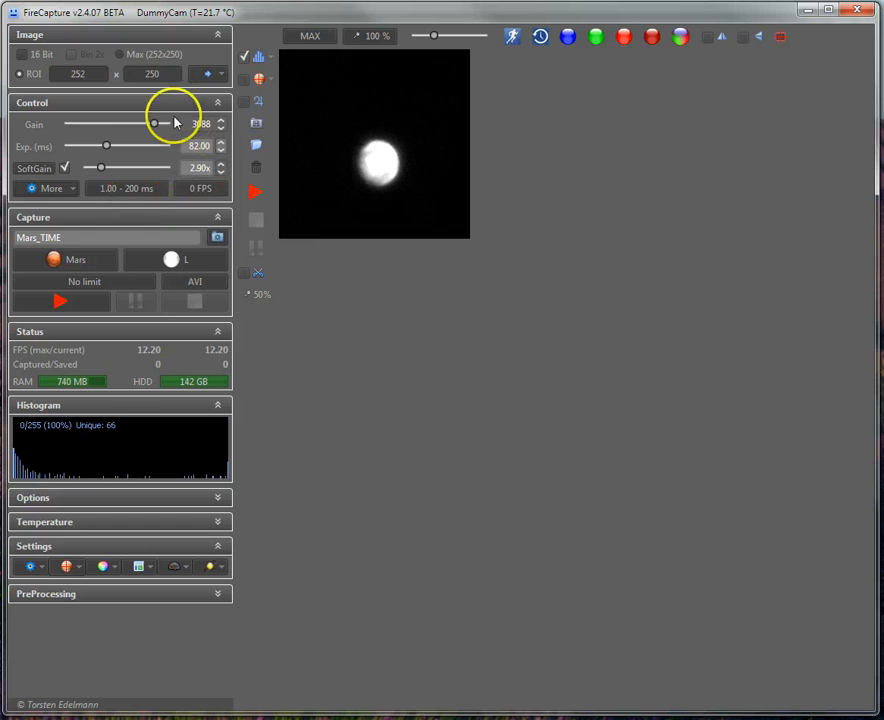
left_click(65, 170)
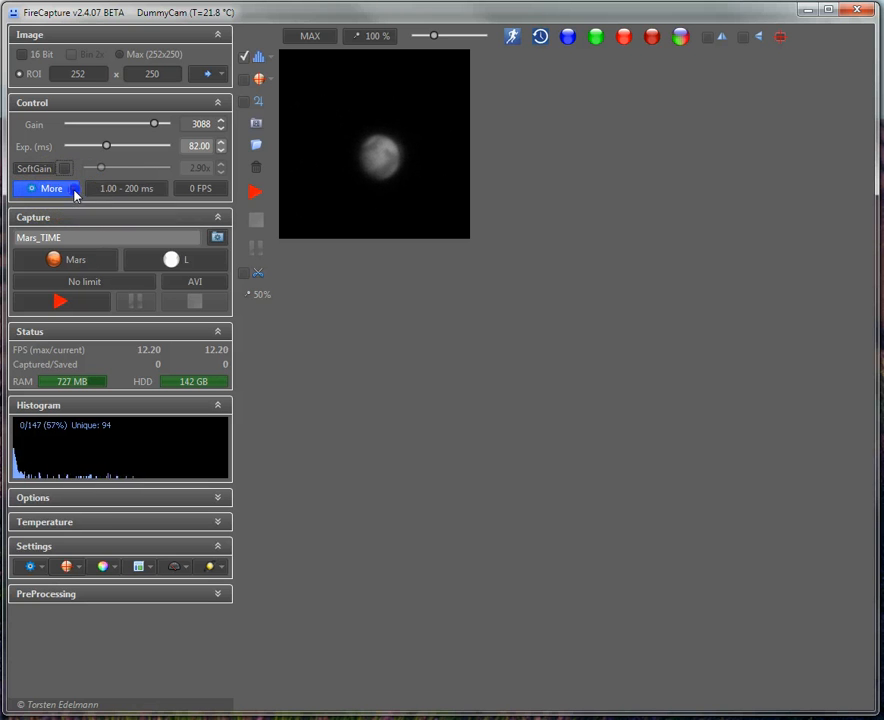
Back up the current camera settings and dismiss the confirmation
left_click(73, 189)
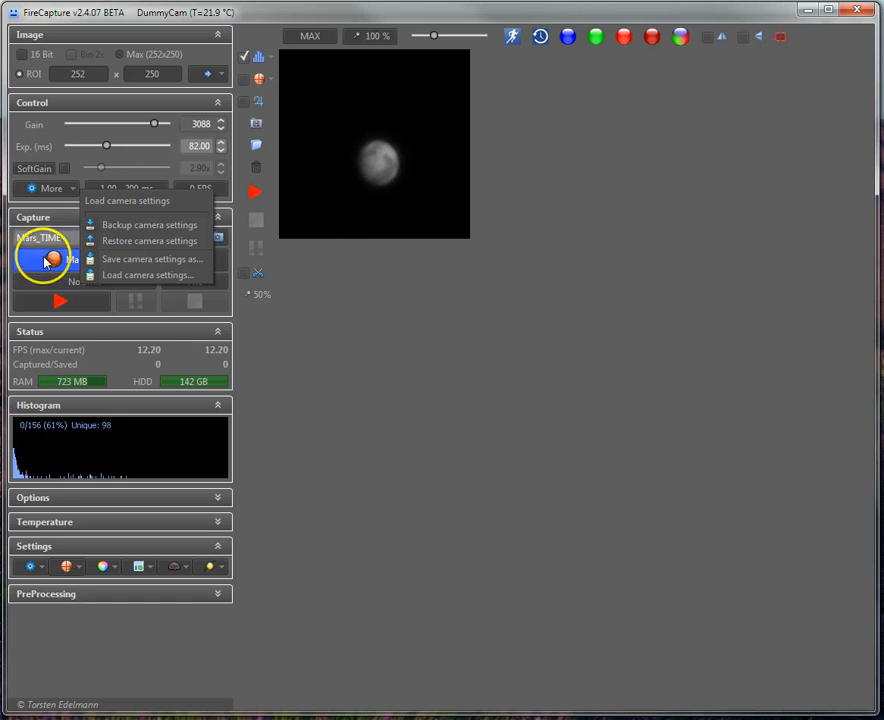
left_click(117, 227)
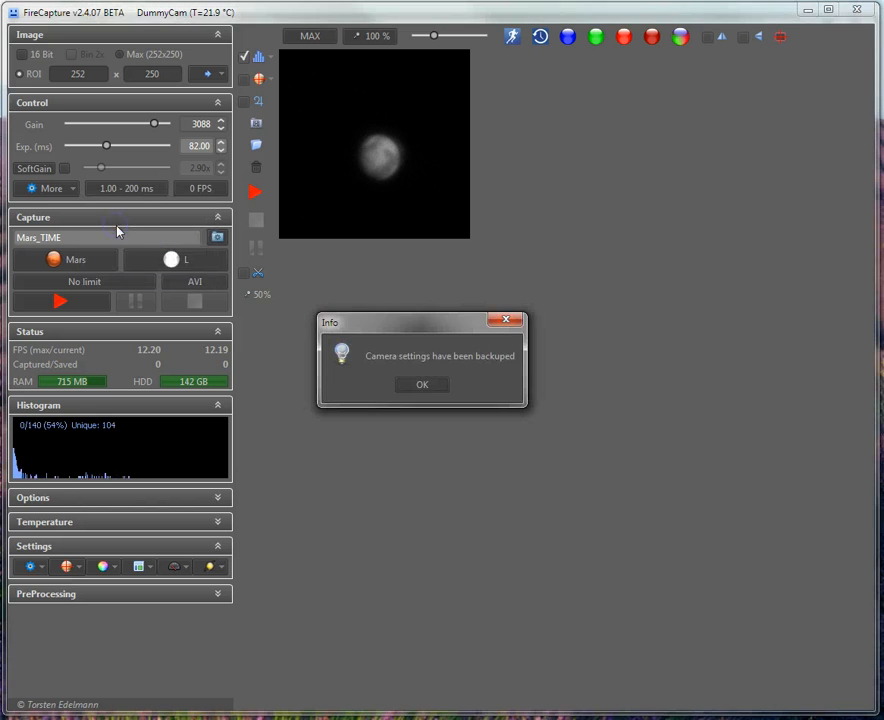
left_click(415, 385)
Set the exposure to 162 ms and the gain to 1406, and restore the backed-up camera settings
mouse_move(107, 147)
left_mouse_down()
mouse_move(151, 150)
mouse_move(116, 127)
left_mouse_up()
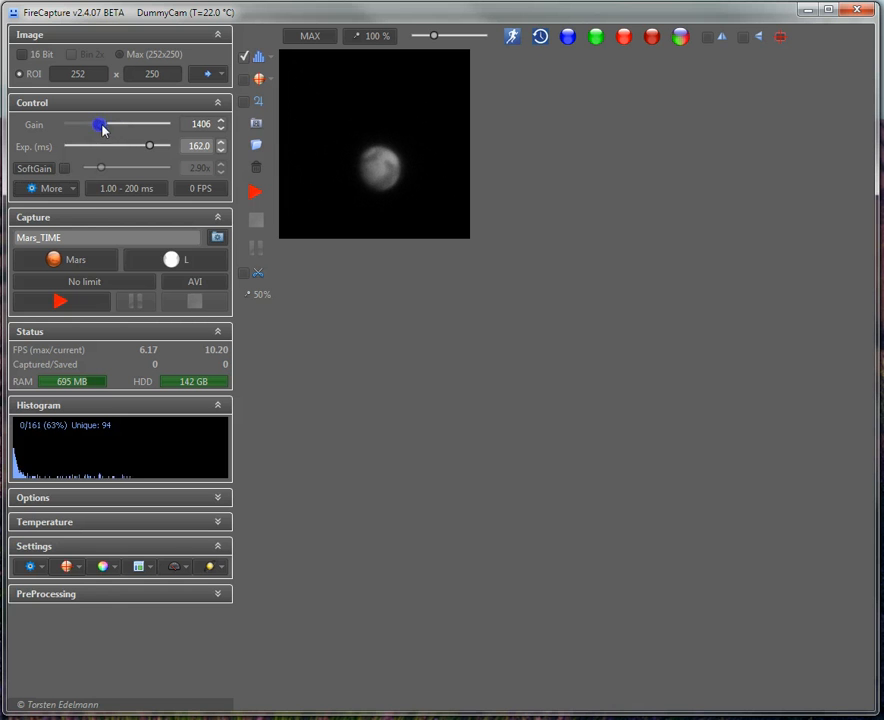
left_click(76, 190)
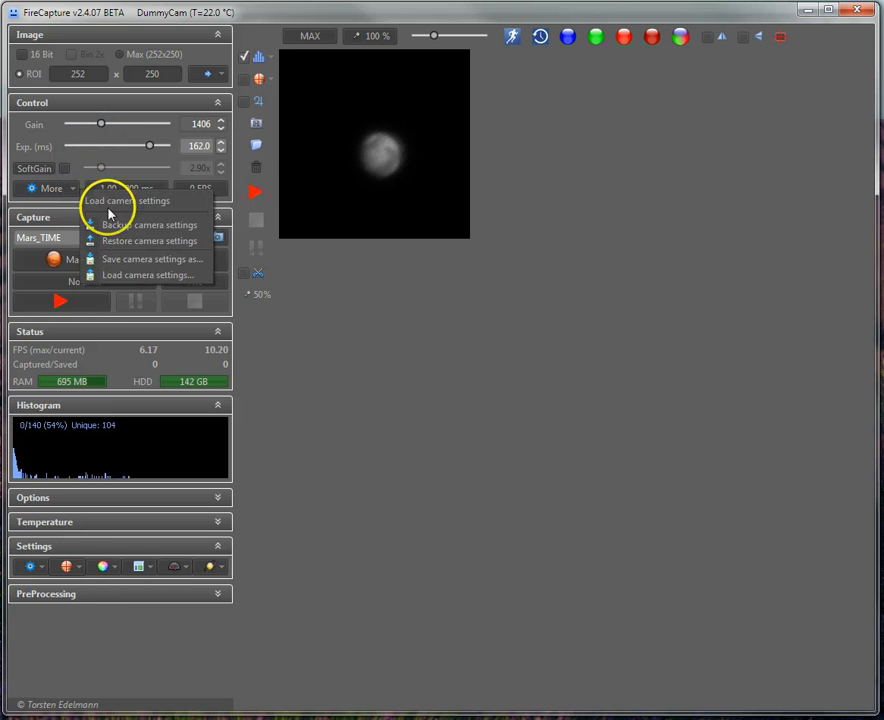
left_click(120, 241)
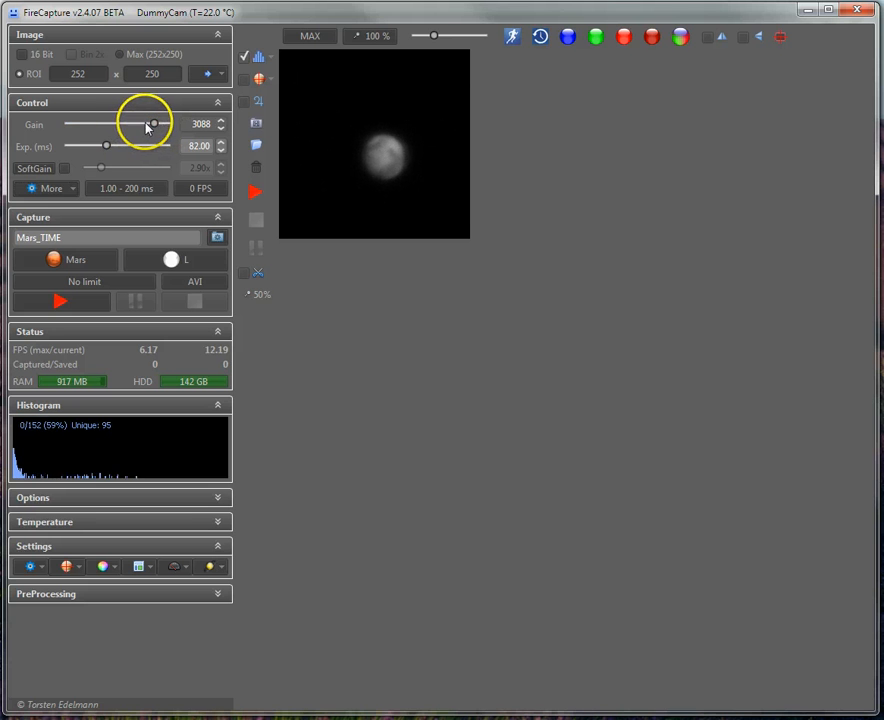
Save the camera settings as DummyCam_Mars.set in the FireCapture_v2.4beta folder
left_click(74, 192)
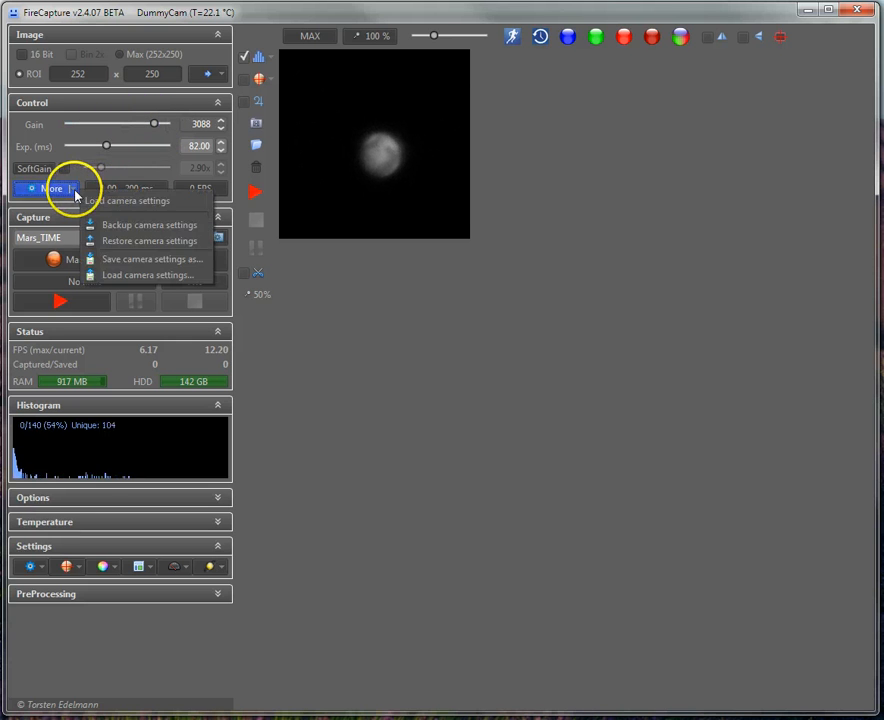
left_click(159, 260)
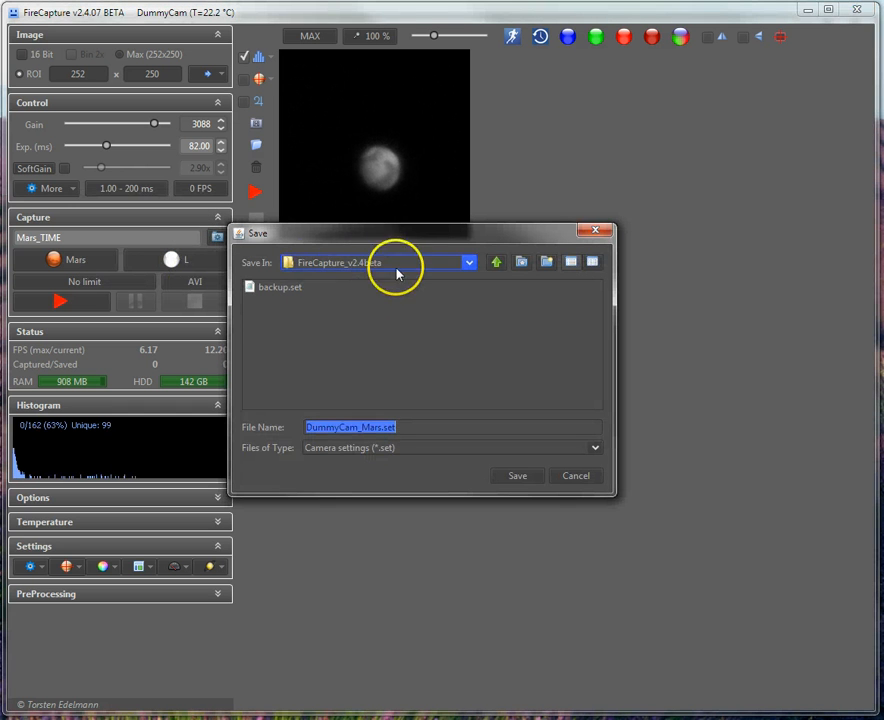
left_click_drag(408, 236, 405, 215)
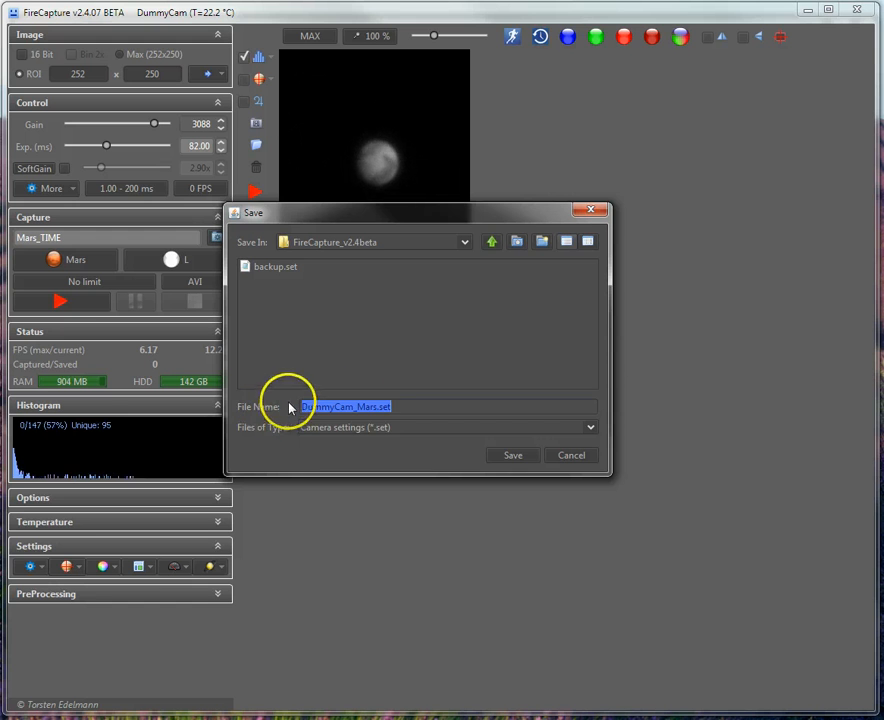
left_click(514, 455)
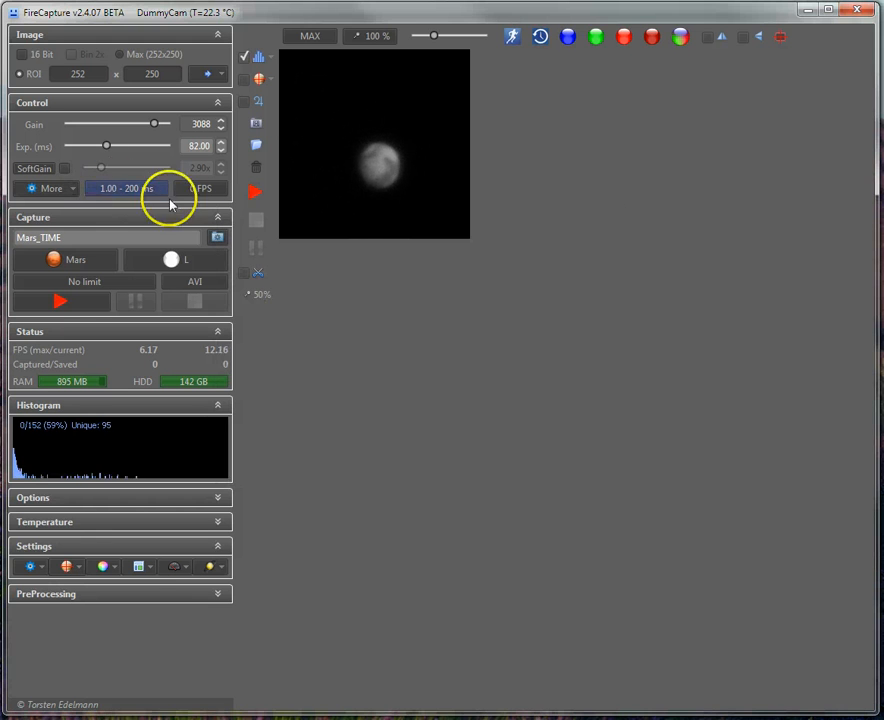
Look at the saved camera settings files offered for loading and cancel without opening one
left_click(72, 189)
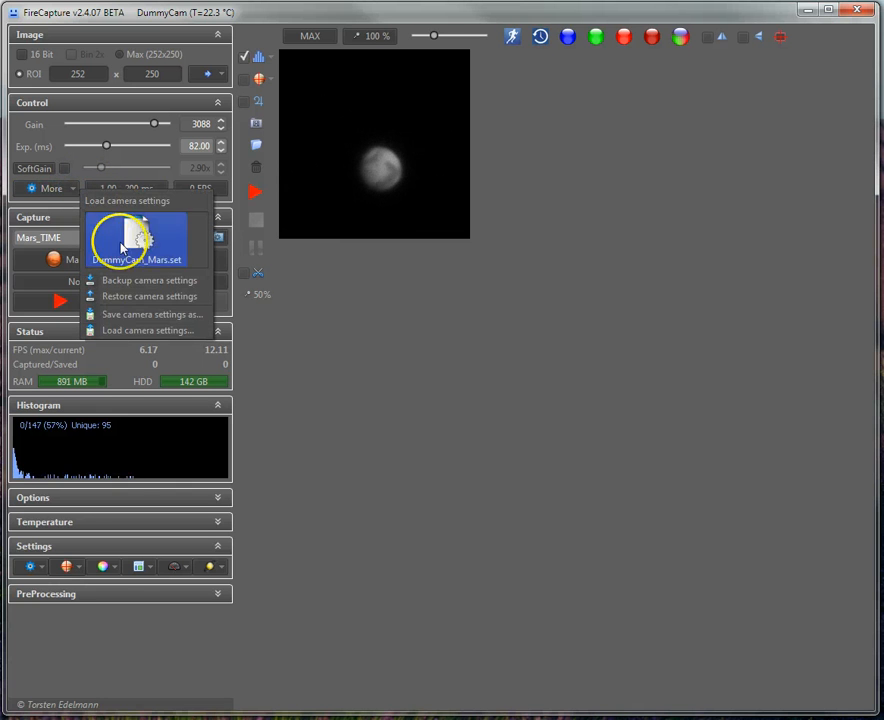
left_click(147, 331)
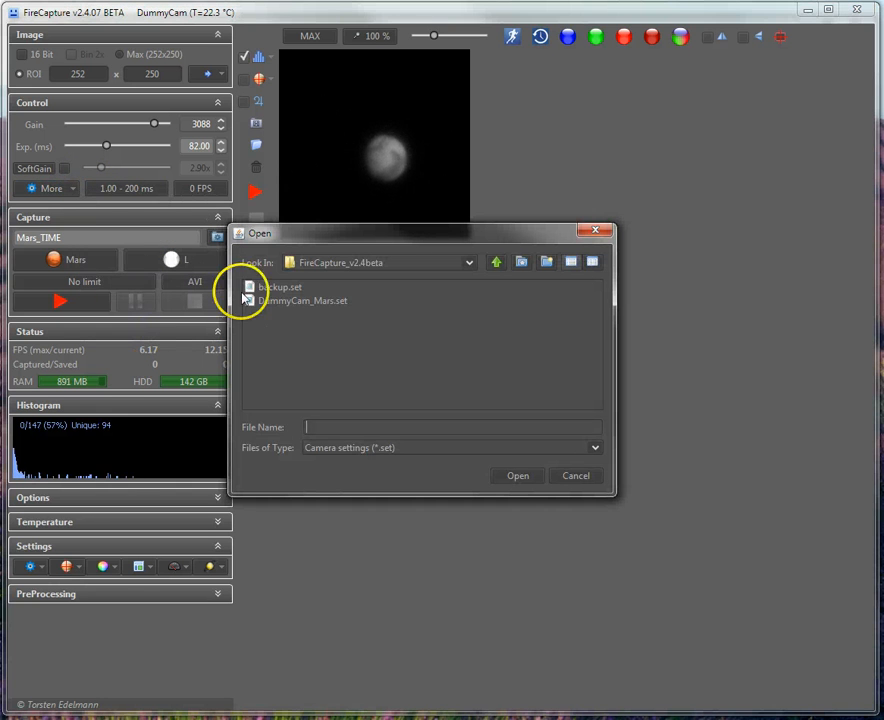
left_click(583, 476)
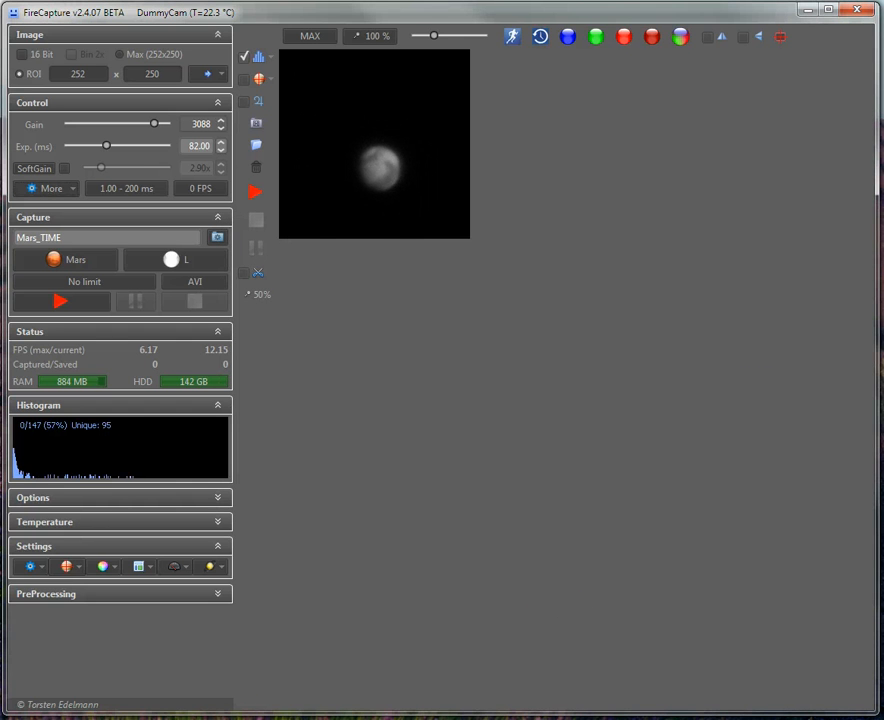
Switch to the FireCapture_v2.4beta folder in Windows Explorer, locate DummyCam_Mars.set and shrink the window to uncover FireCapture's controls
left_click(208, 718)
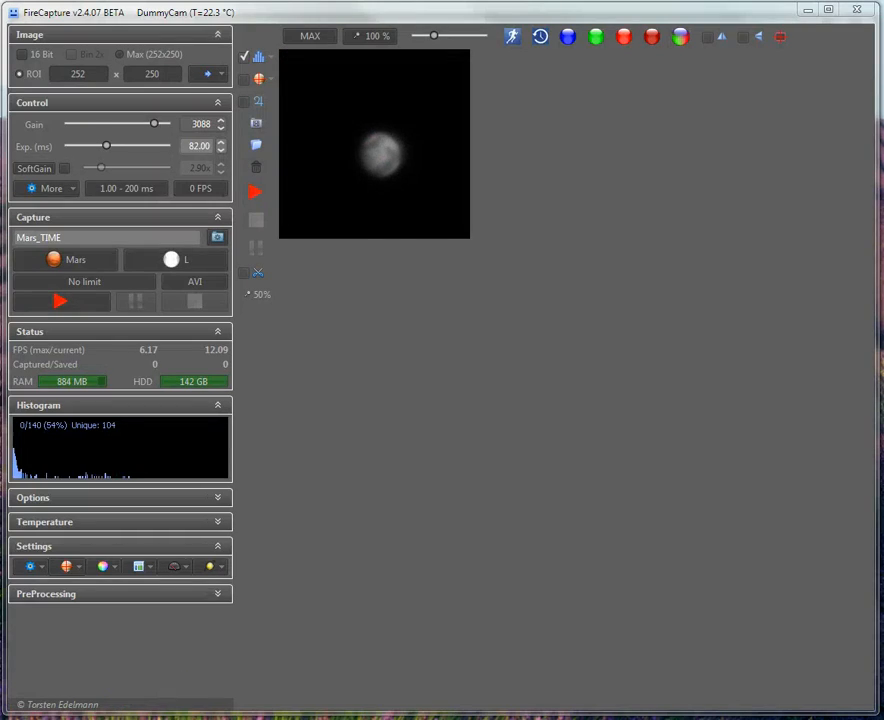
left_click(258, 688)
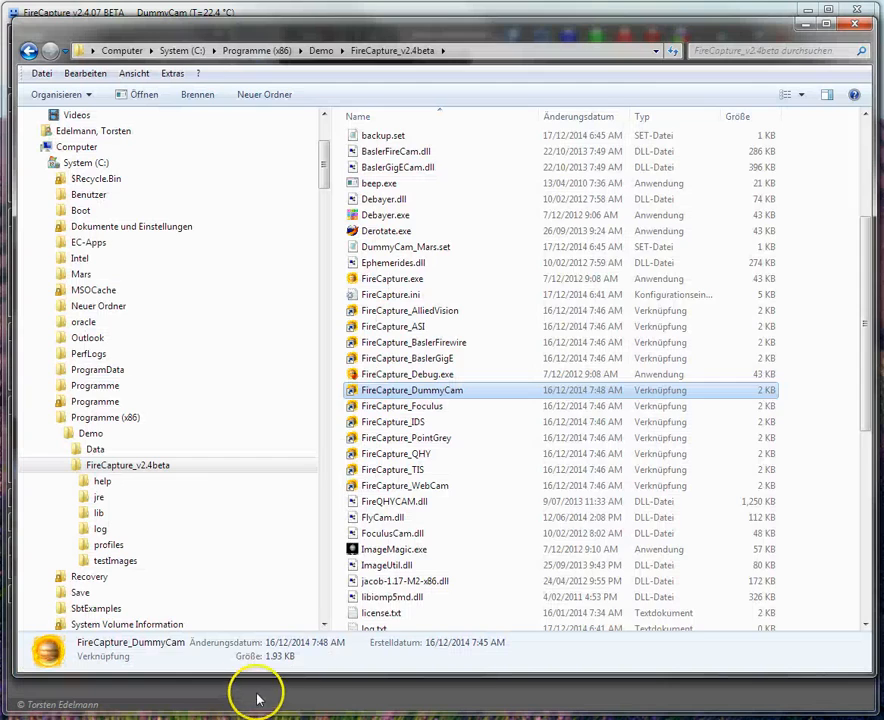
scroll(474, 296, "down", 1)
scroll(480, 446, "down", 6)
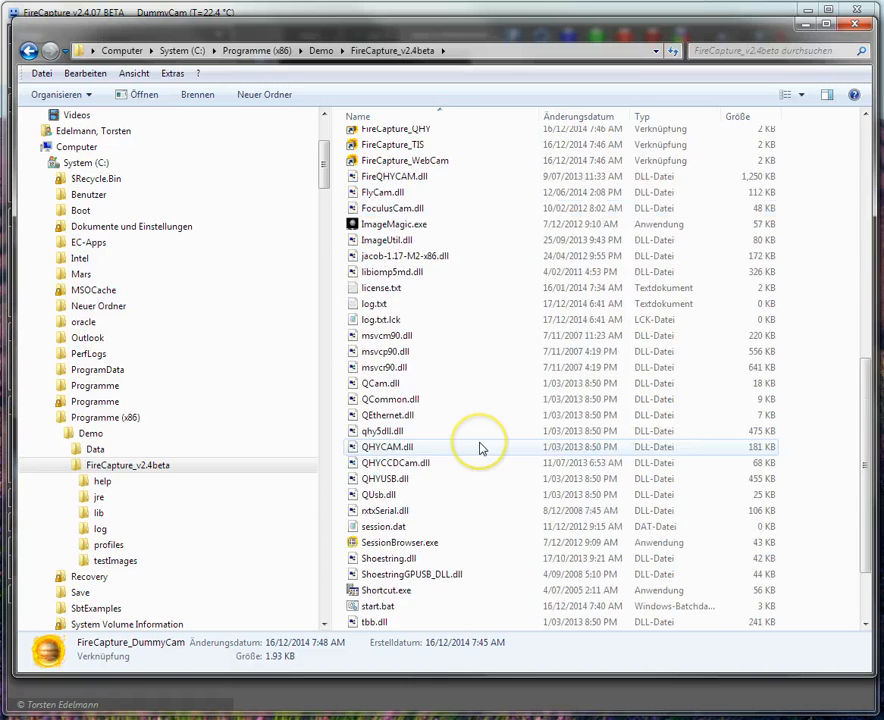
scroll(461, 380, "down", 2)
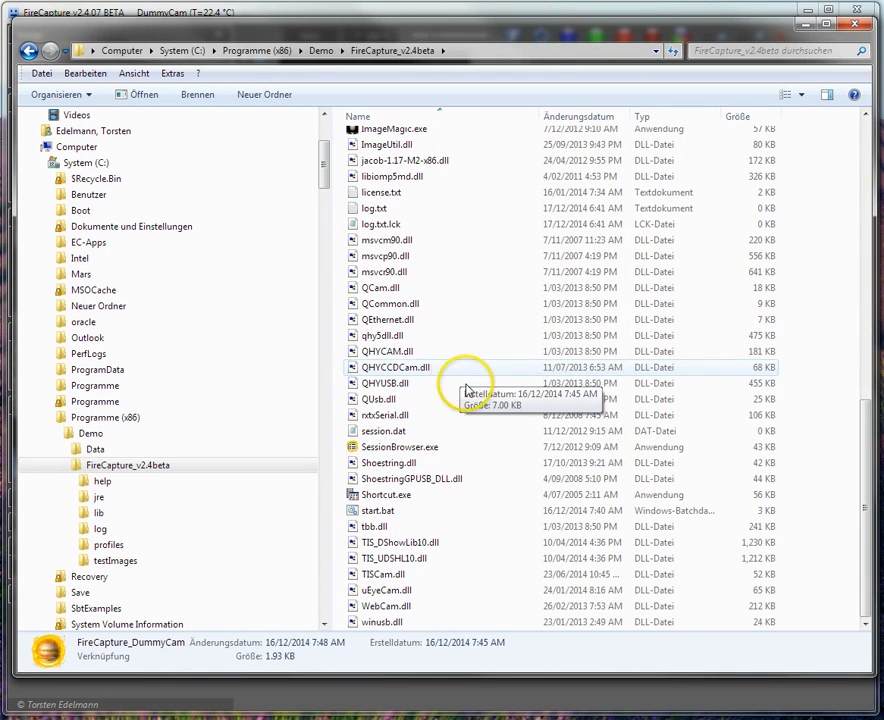
scroll(461, 380, "up", 9)
scroll(470, 397, "up", 3)
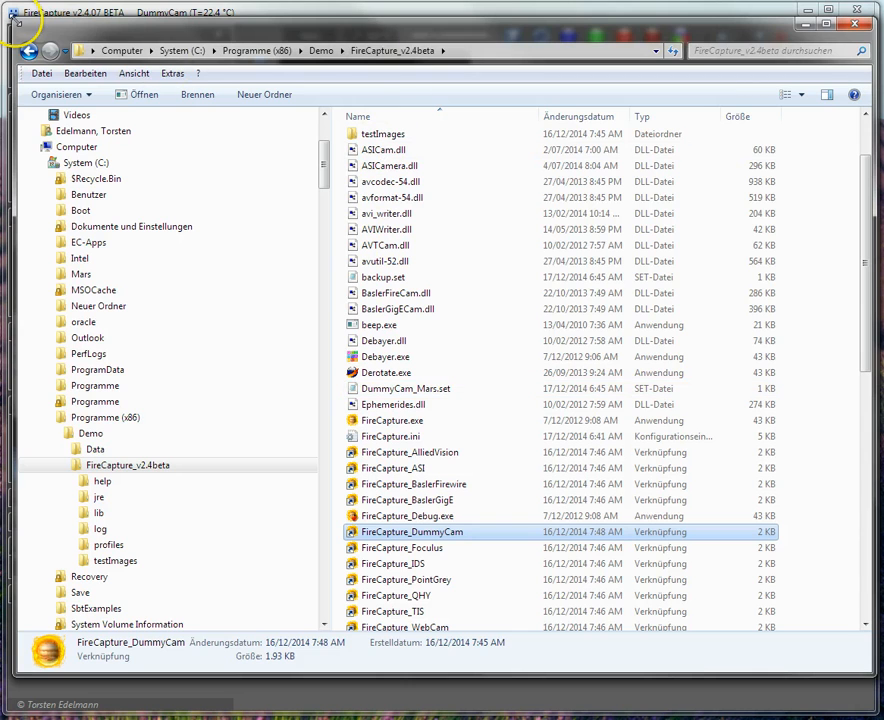
left_click_drag(17, 20, 189, 120)
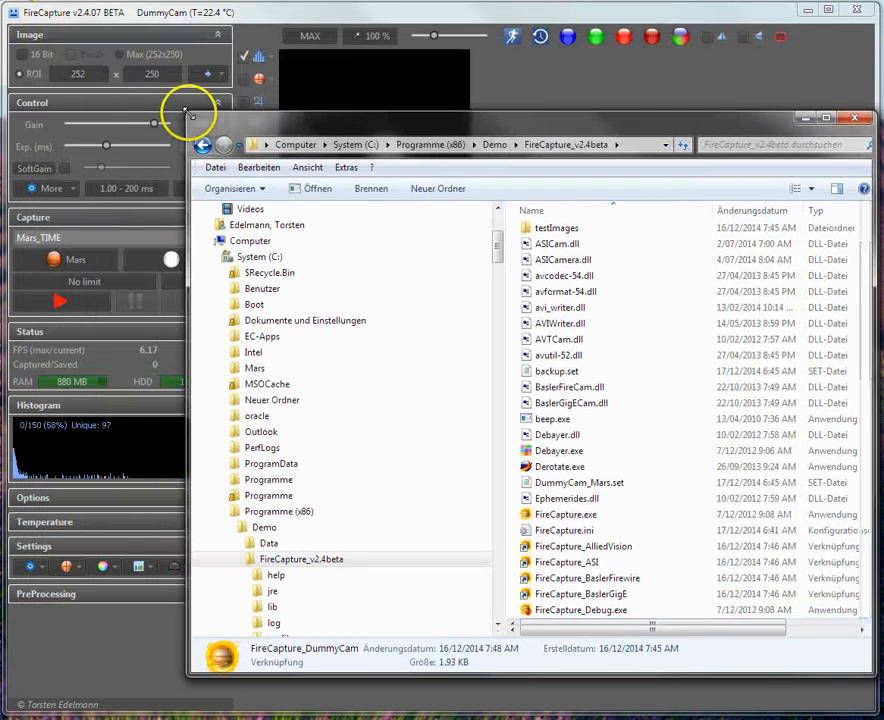
Drop DummyCam_Mars.set from the folder onto the FireCapture window and confirm loading its camera settings
left_click(580, 488)
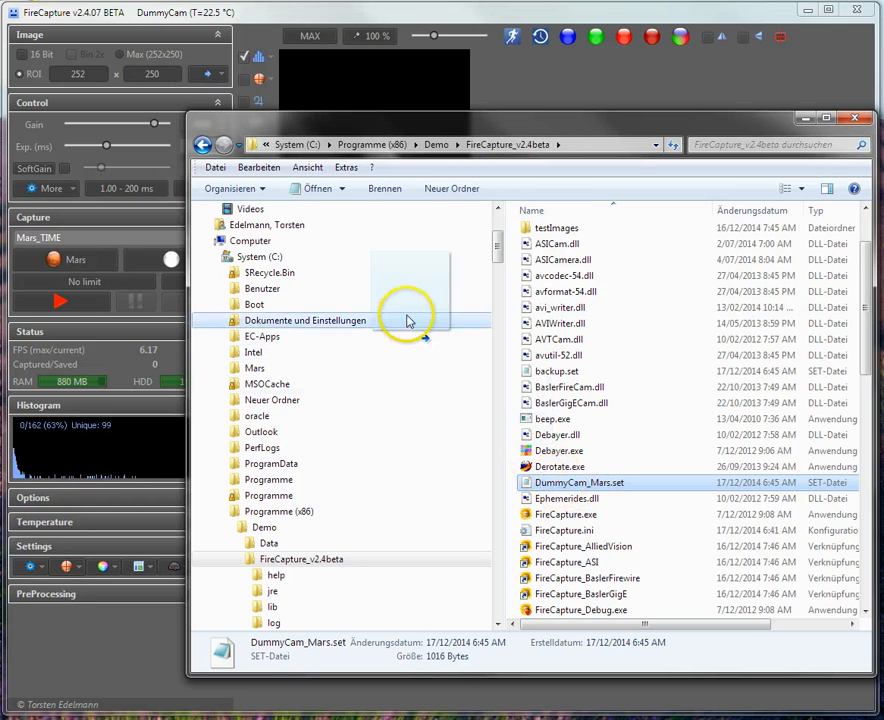
left_click_drag(221, 94, 208, 93)
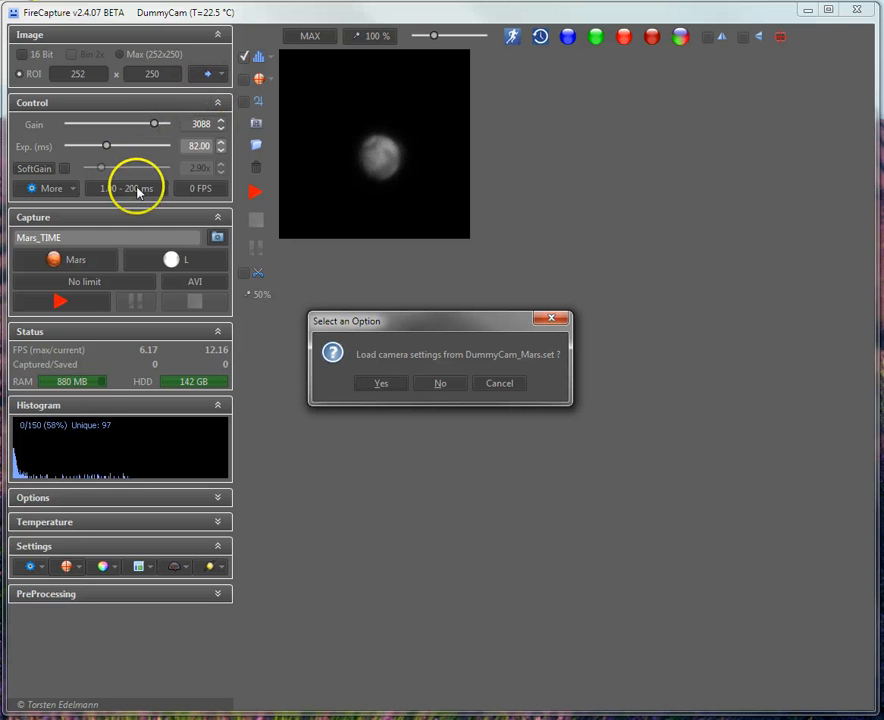
left_click(386, 385)
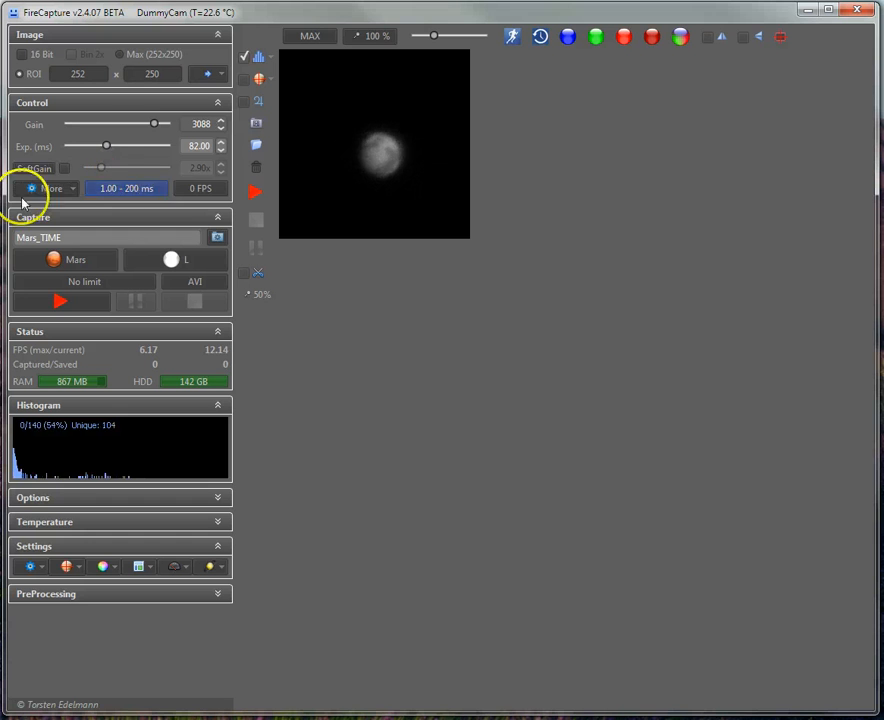
Examine the selectable exposure ranges, from 1.00 - 100 ms up to 0.00 - 1.00 sec, and close them without changing the range
left_click(124, 191)
left_click(108, 102)
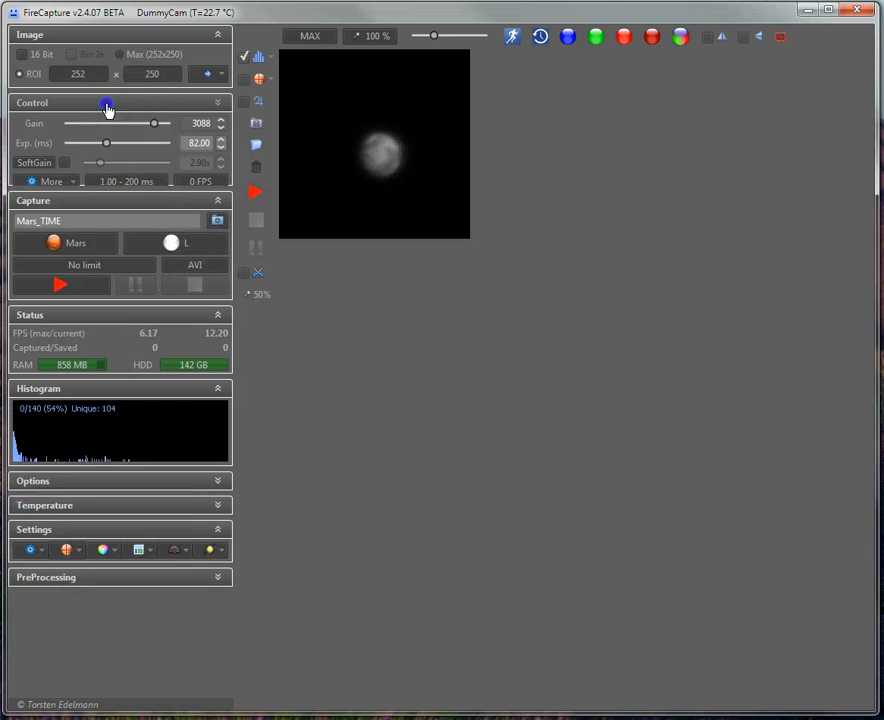
left_click(99, 103)
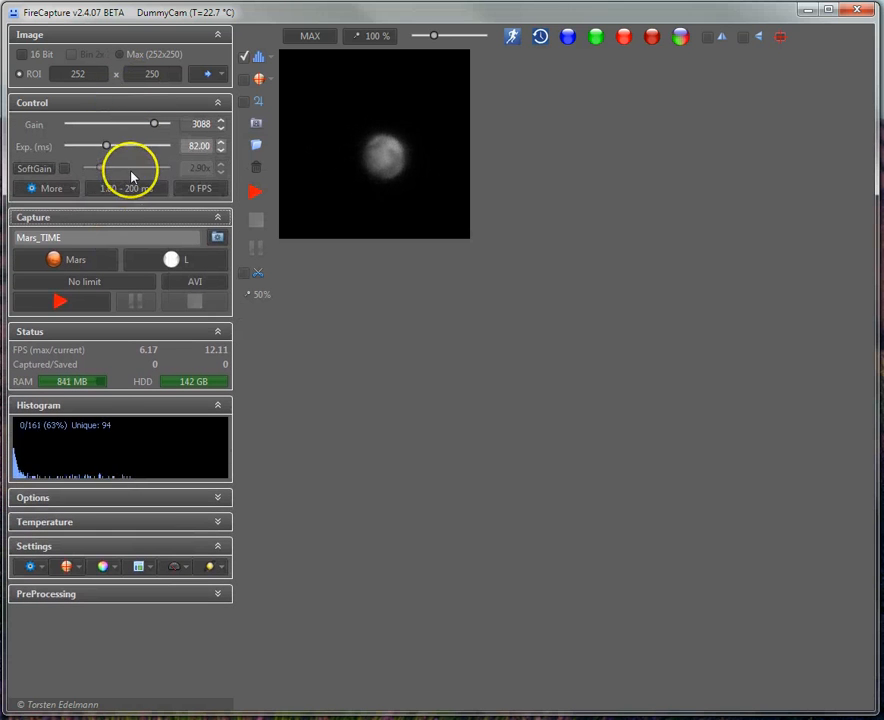
mouse_move(130, 172)
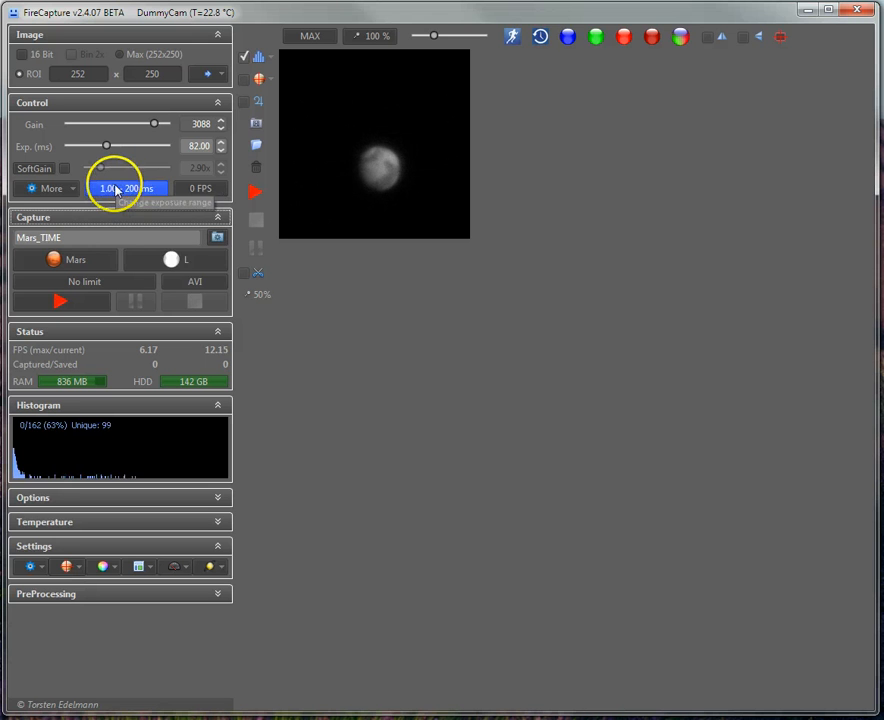
left_click(120, 190)
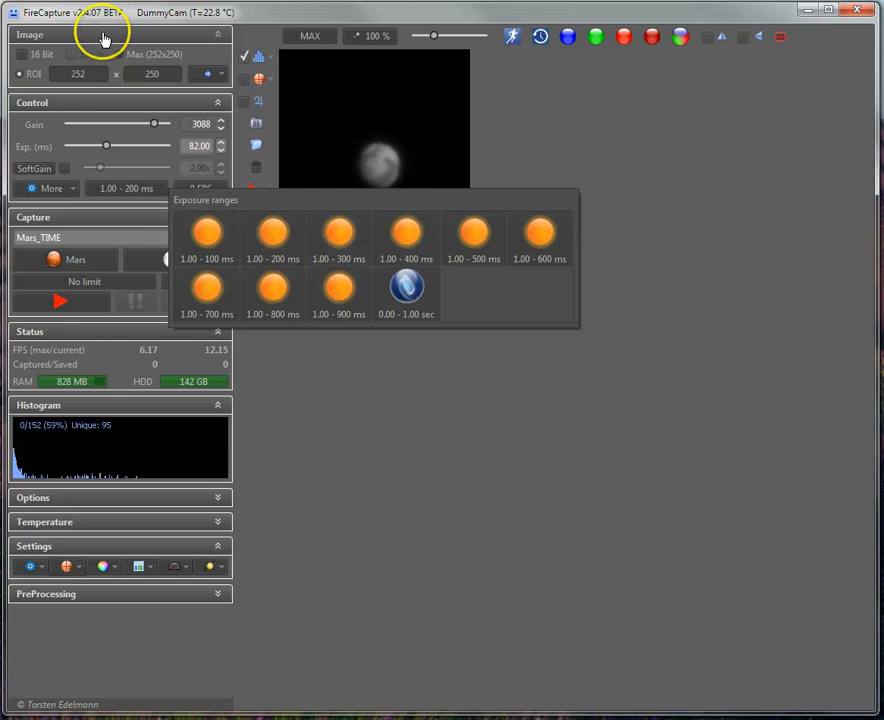
left_click(387, 420)
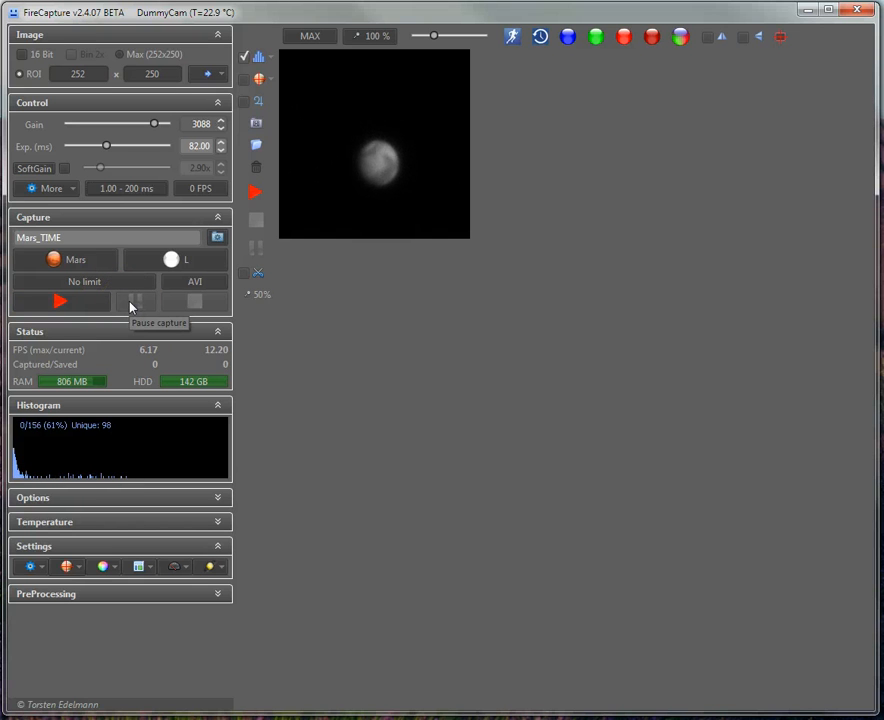
Look over the available capture profiles, the filter choices and the Filters settings, closing each without making changes
left_click(86, 264)
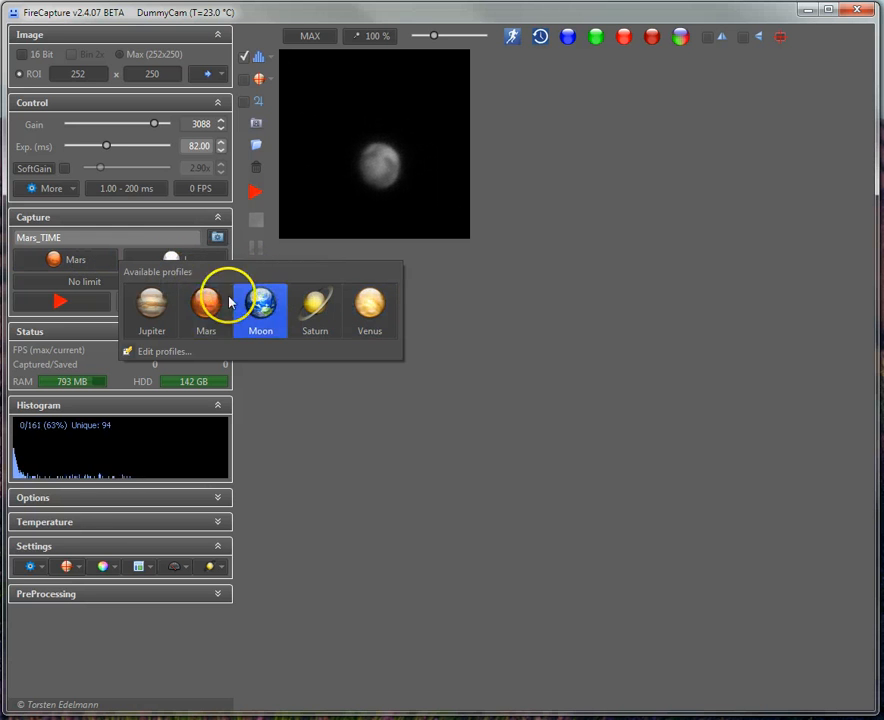
left_click(262, 359)
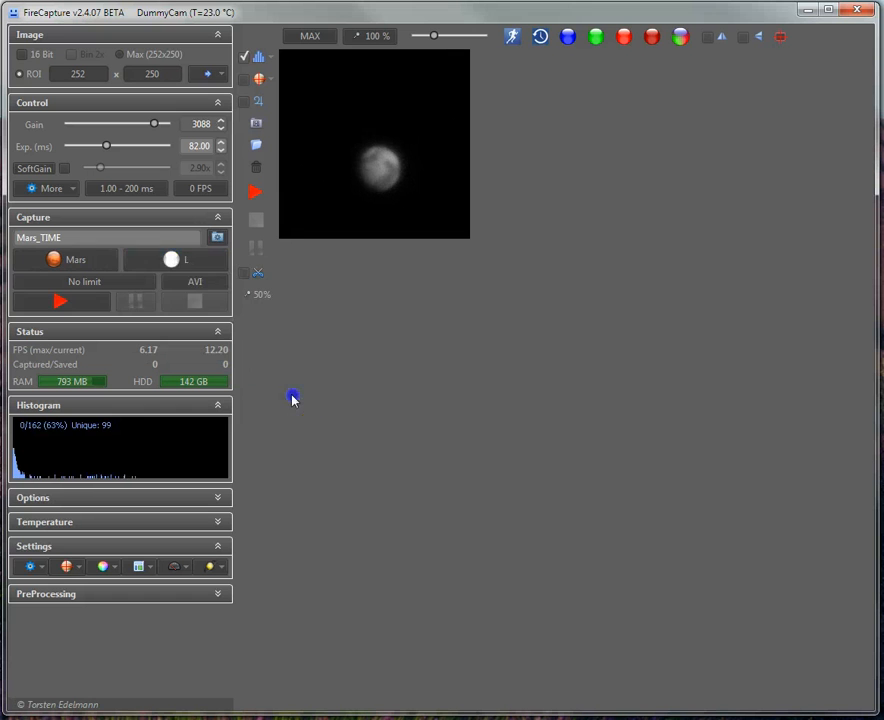
left_click(172, 259)
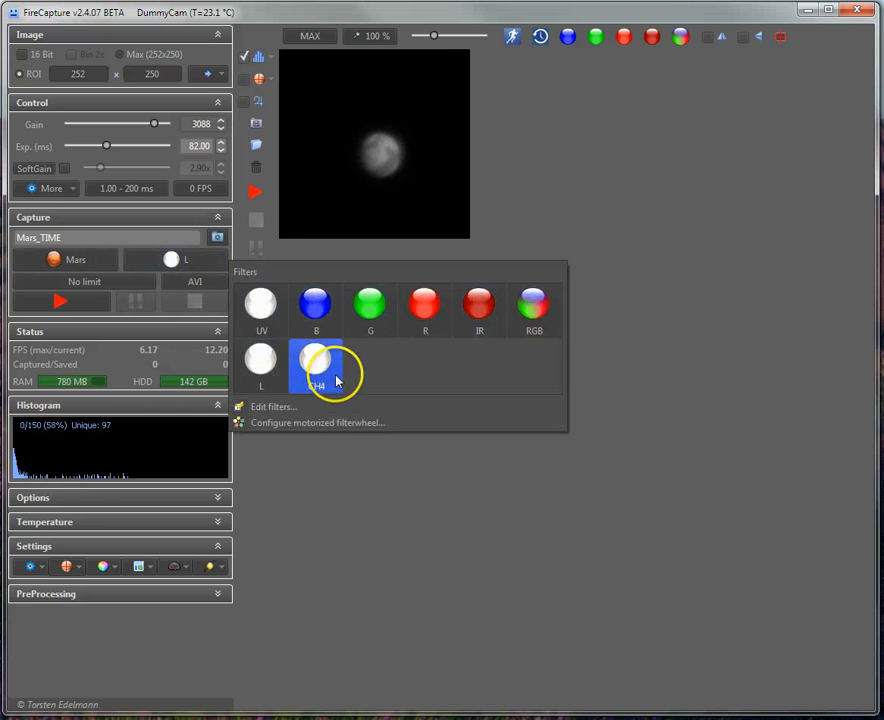
left_click(272, 409)
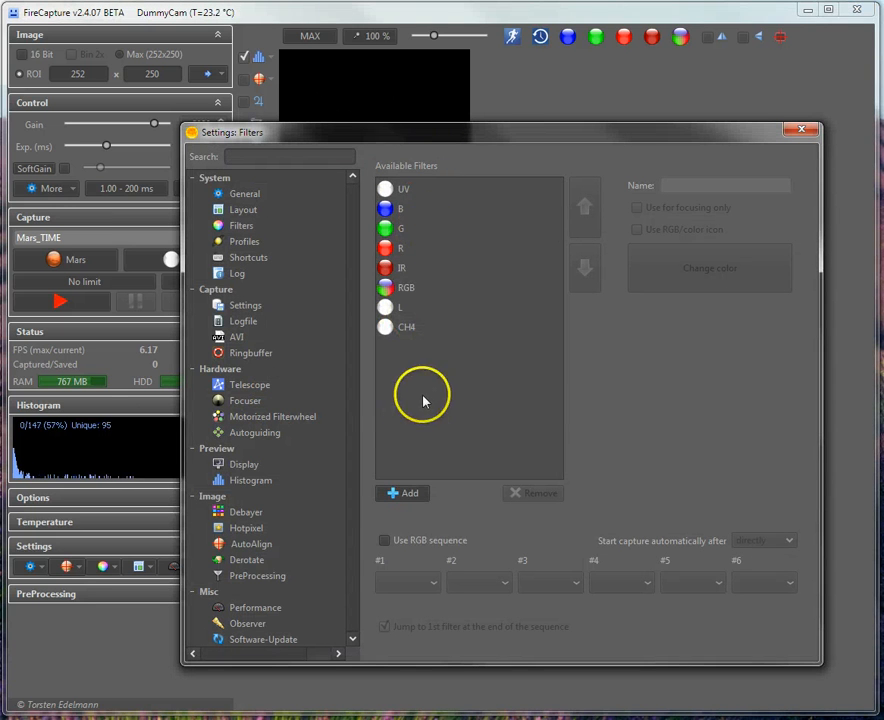
left_click(800, 130)
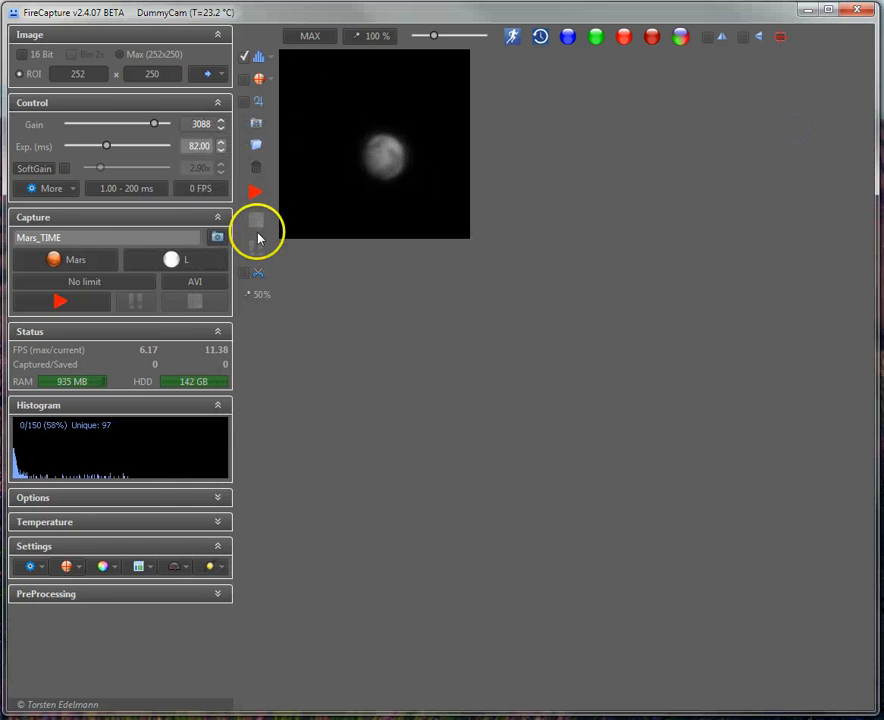
Look over the available capture limits and the AVI, SER, BMP and FIT file types without changing either
left_click(88, 283)
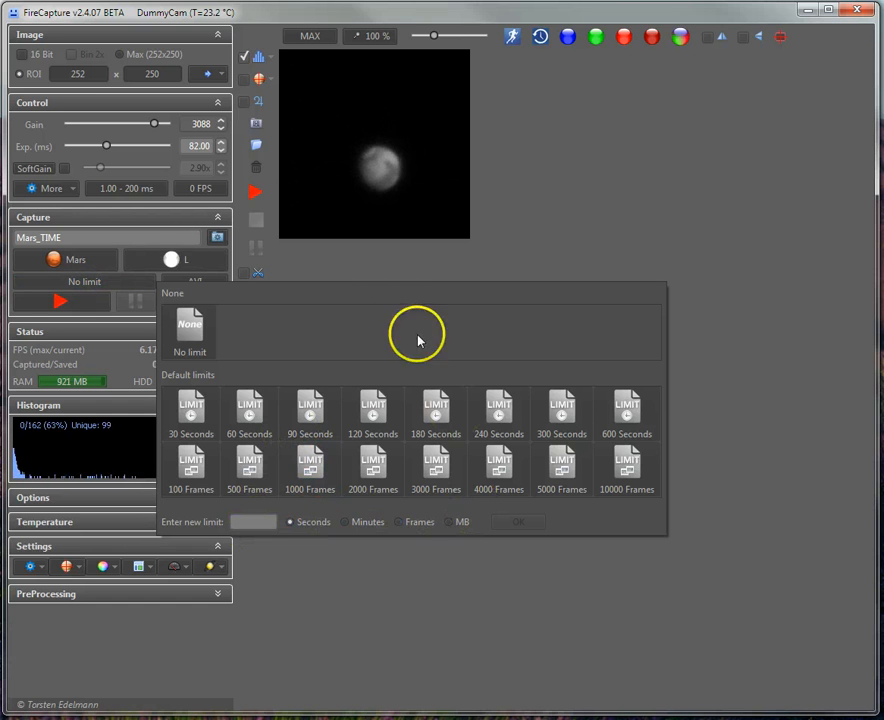
left_click(362, 262)
left_click(196, 284)
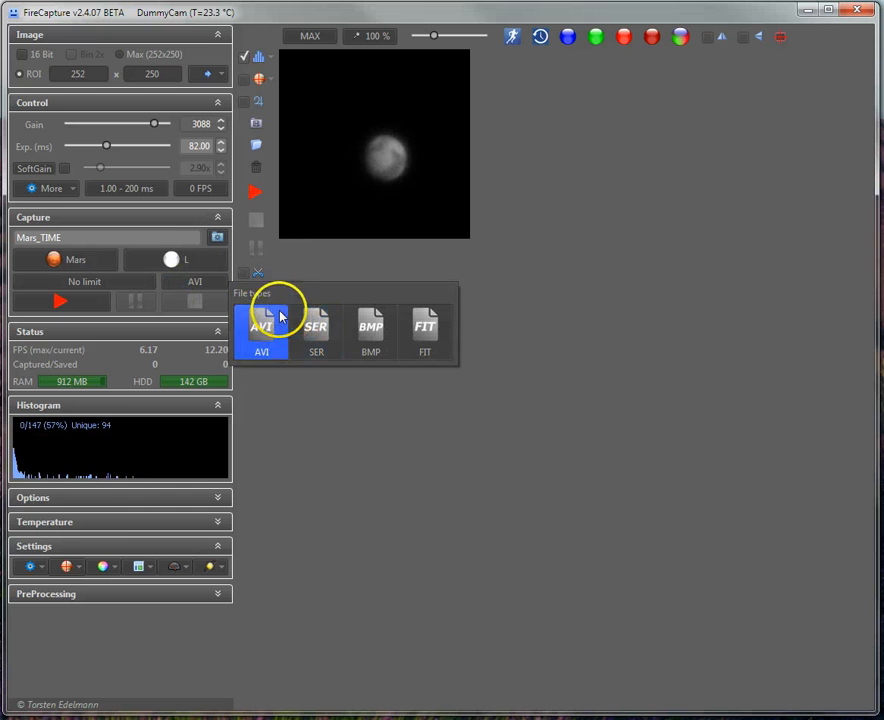
left_click(300, 463)
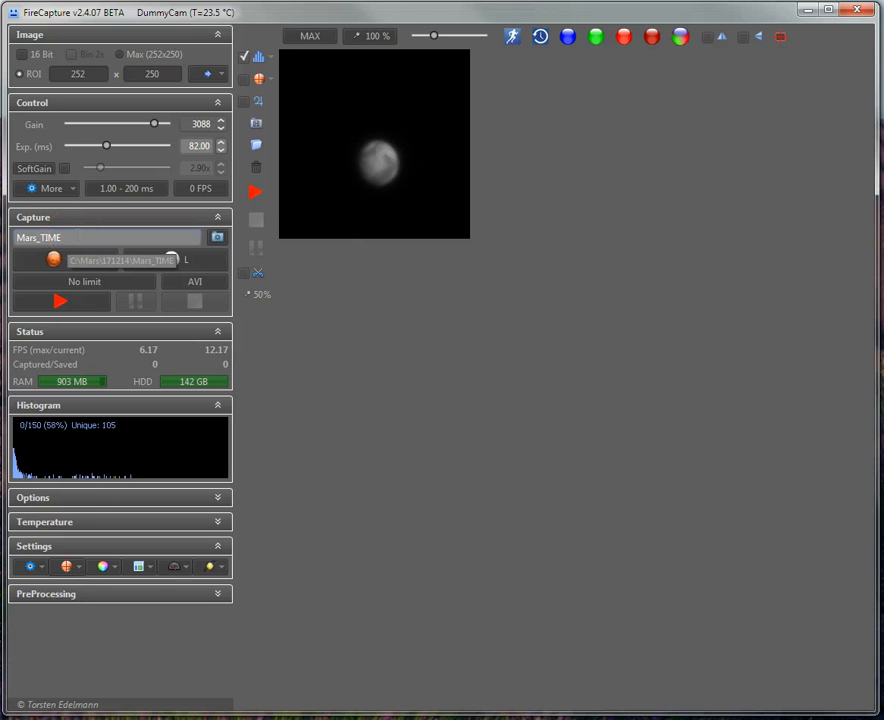
Record a short Mars AVI capture, stop it and append tdg to the capture file name Mars_TIME
left_click(62, 302)
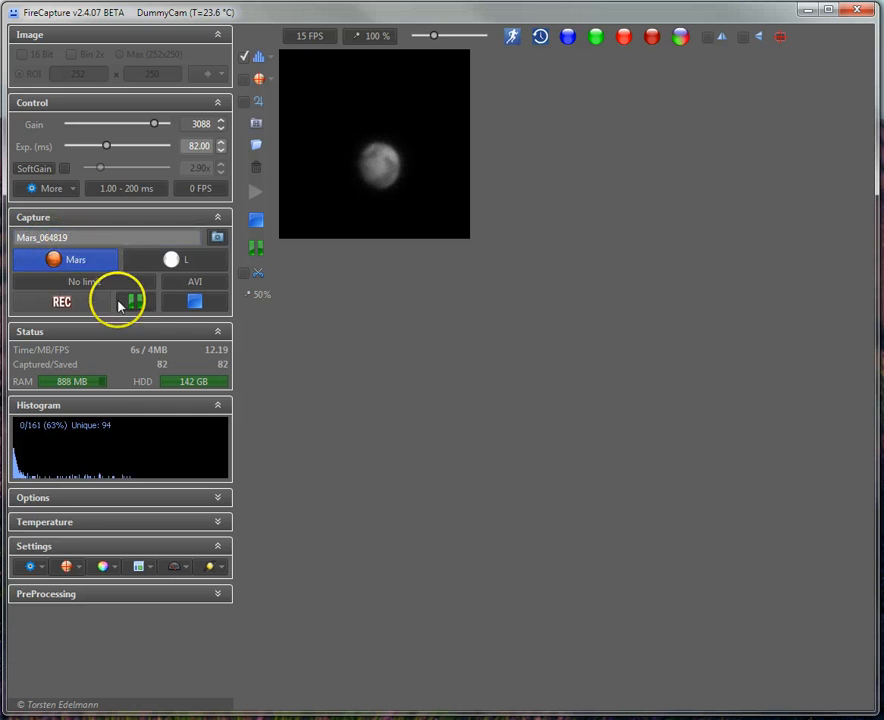
left_click(182, 304)
left_click(76, 240)
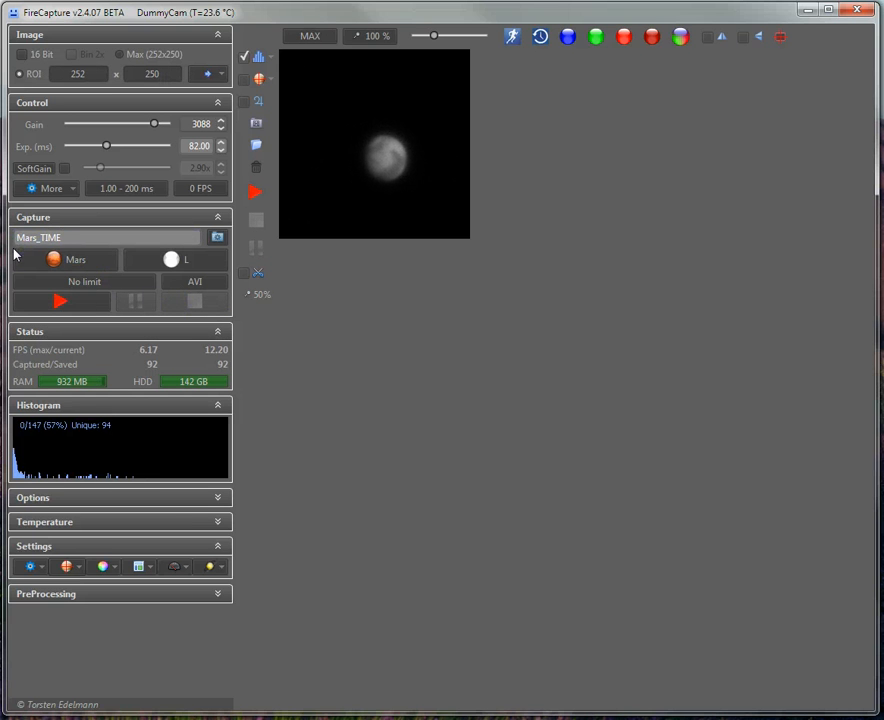
left_click(90, 236)
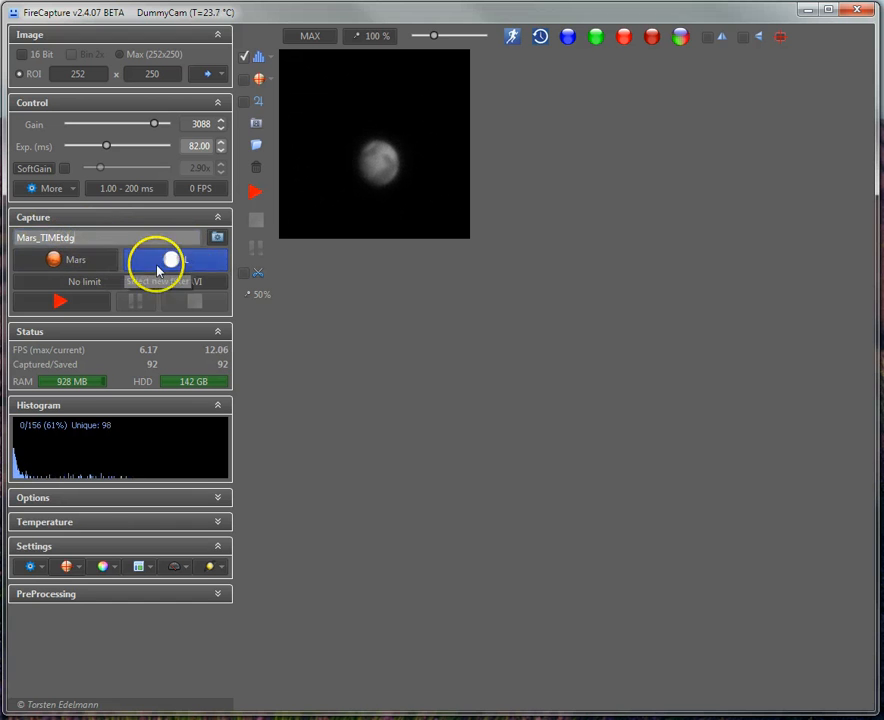
Delete the last captured file, Mars_064819.avi, and confirm the deletion
left_click(218, 238)
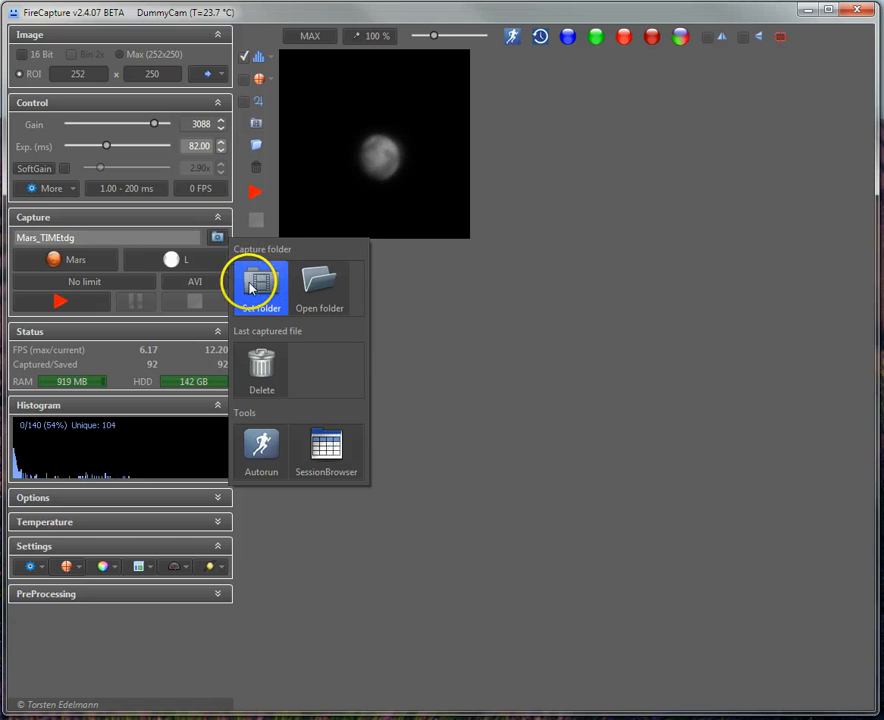
left_click(282, 365)
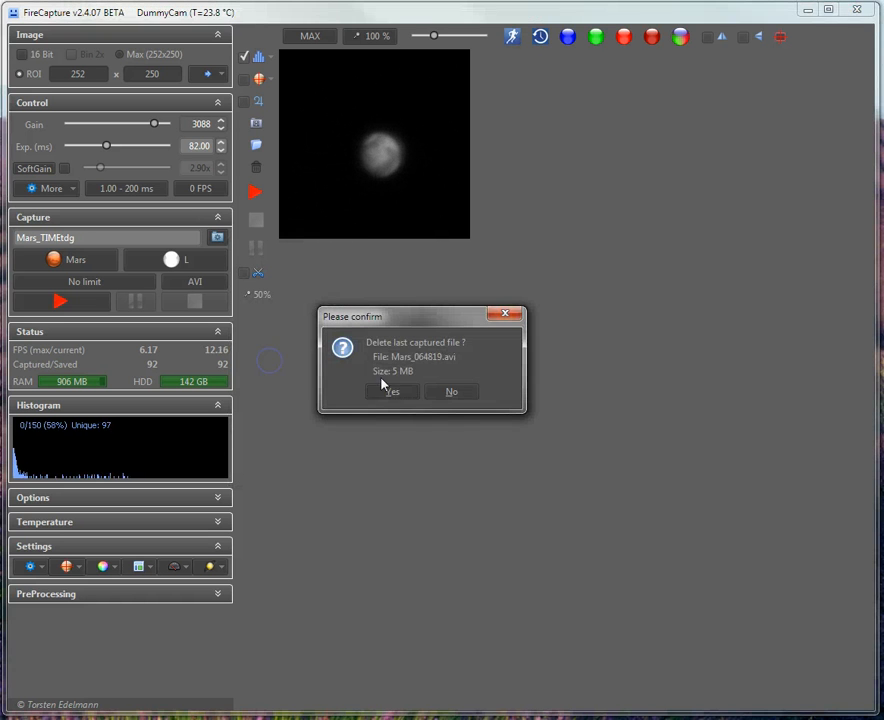
left_click(395, 391)
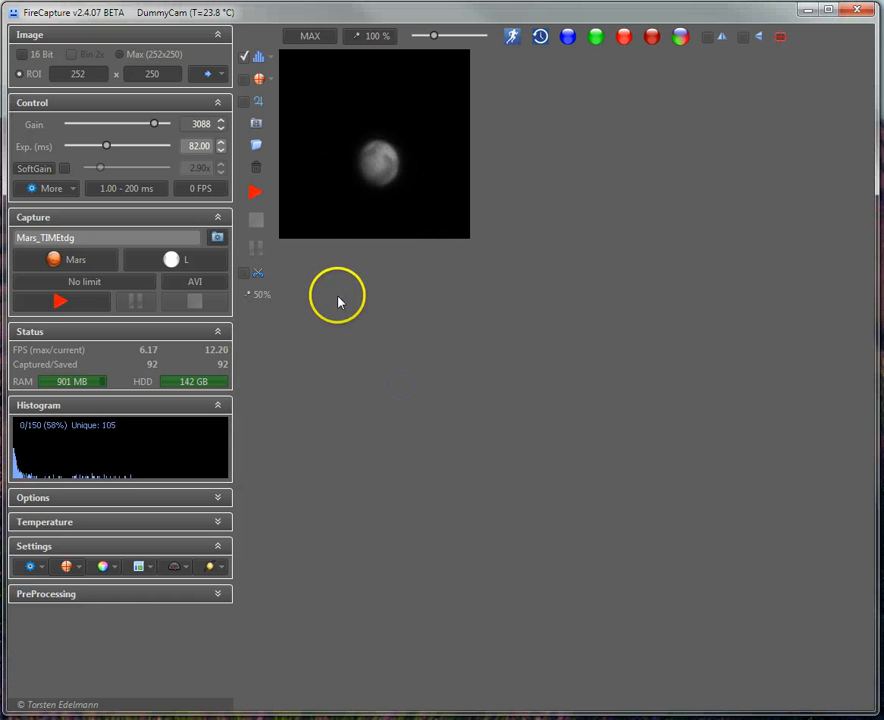
Open the capture folder C:\Mars\171214 in Windows Explorer, look at its contents and close the window again
left_click(218, 239)
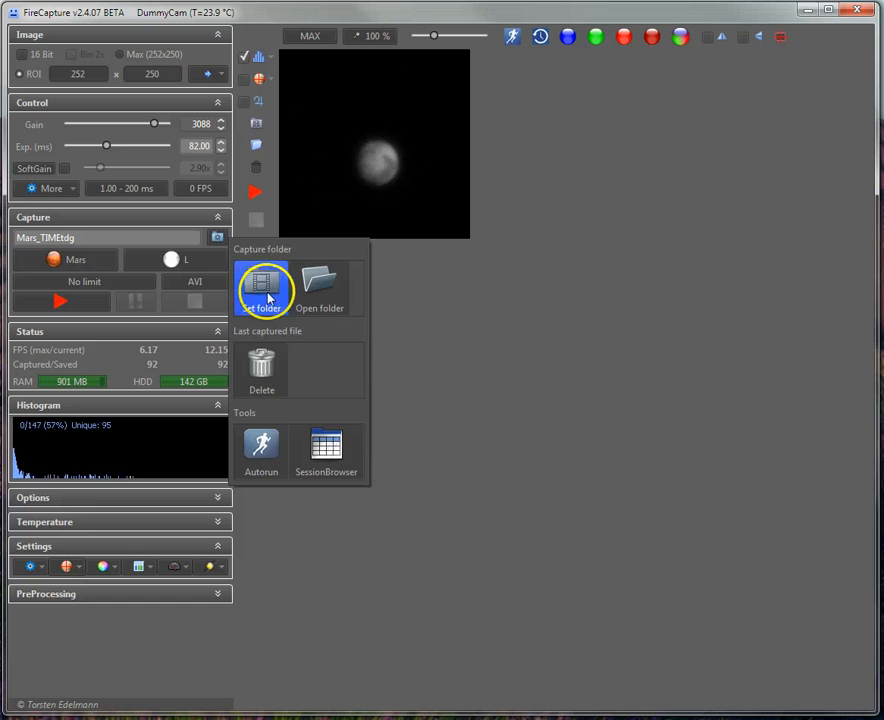
left_click(318, 298)
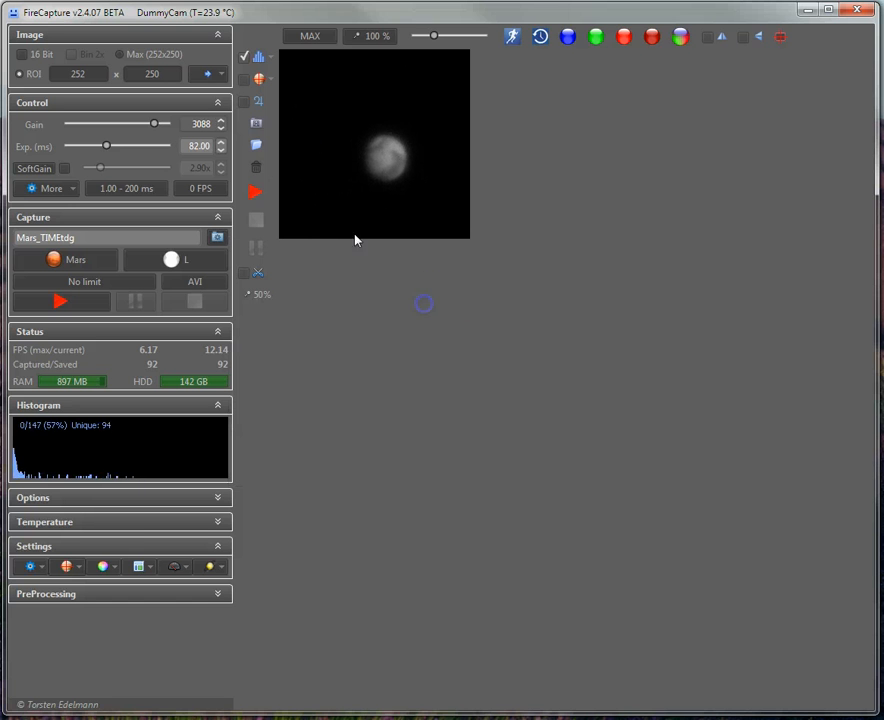
left_click(255, 128)
left_click(577, 481)
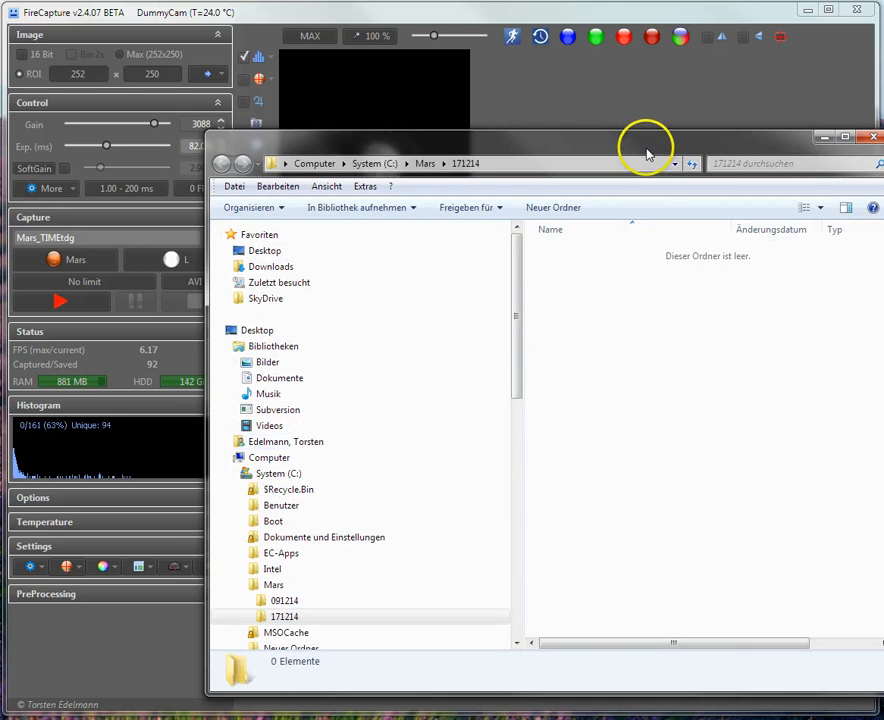
left_click_drag(647, 151, 570, 135)
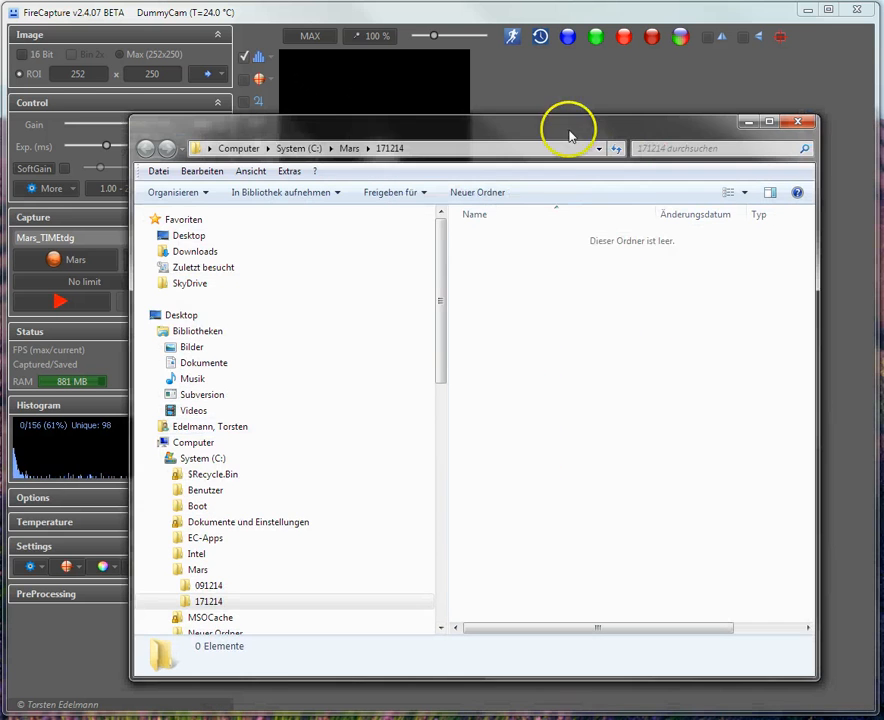
left_click(799, 122)
left_click(212, 264)
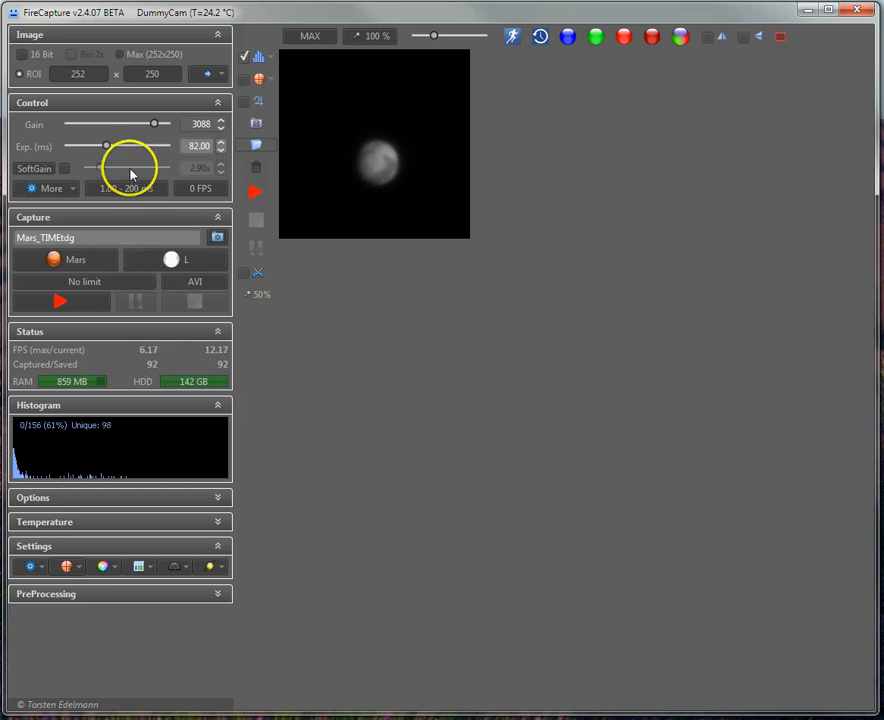
Vary the exposure between 1.000 ms and 70.00 ms and settle on 50.00 ms
left_click_drag(107, 148, 105, 149)
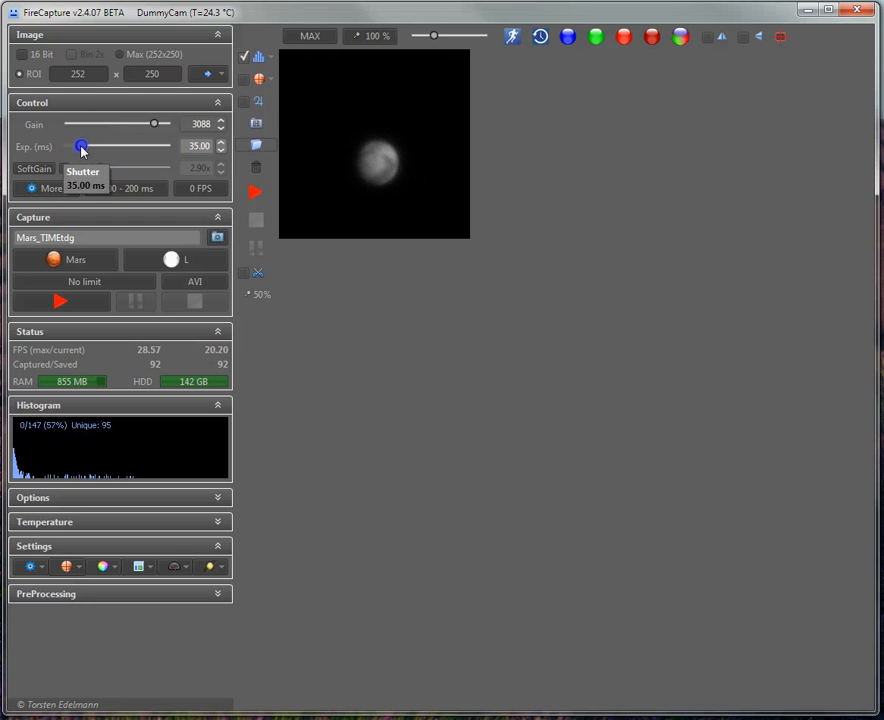
left_click_drag(58, 146, 59, 149)
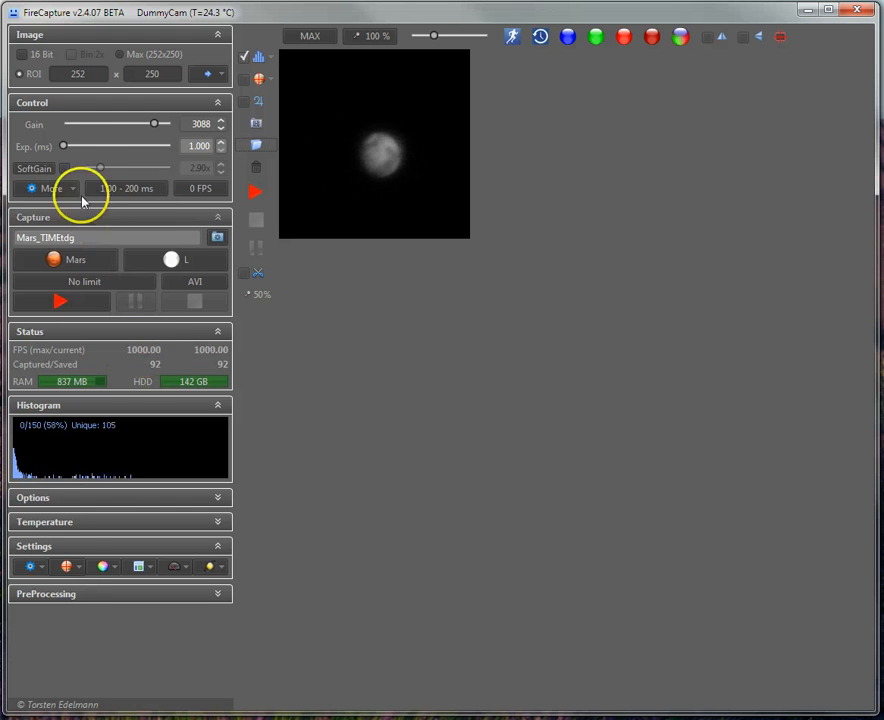
left_click_drag(61, 148, 83, 151)
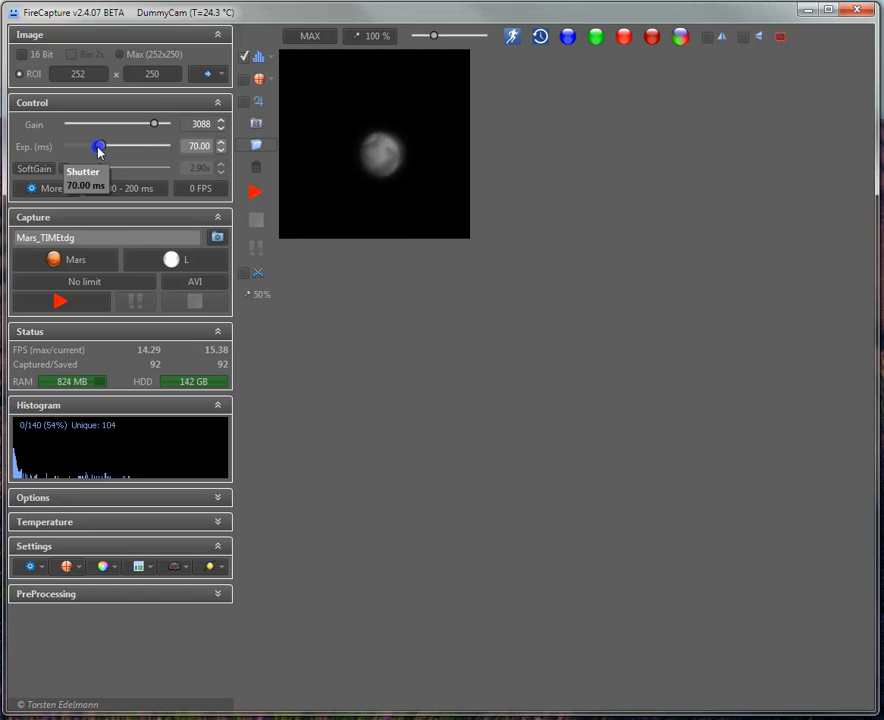
left_click_drag(99, 148, 94, 147)
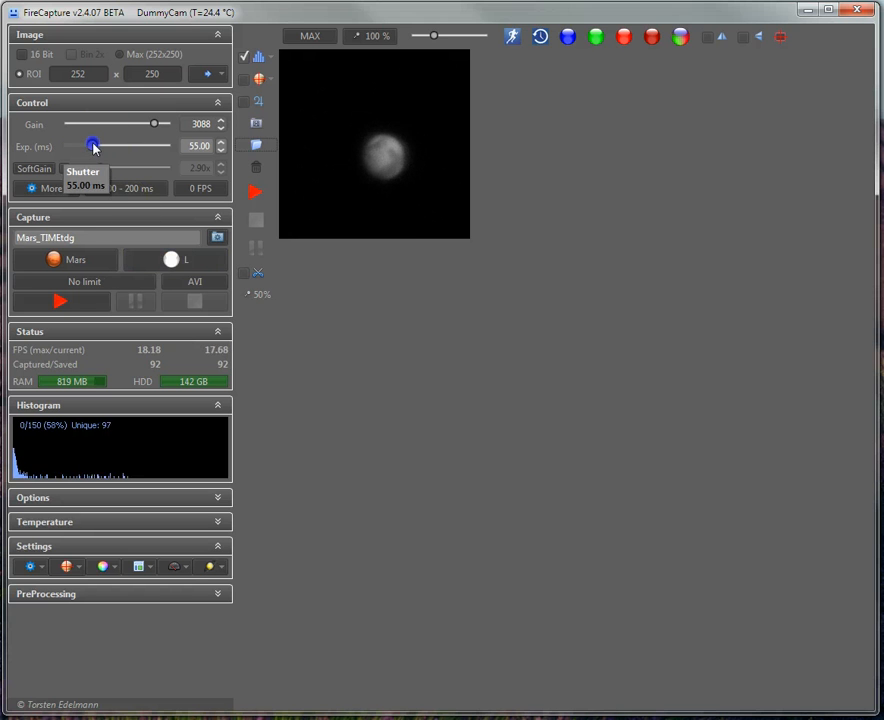
left_click_drag(91, 148, 90, 147)
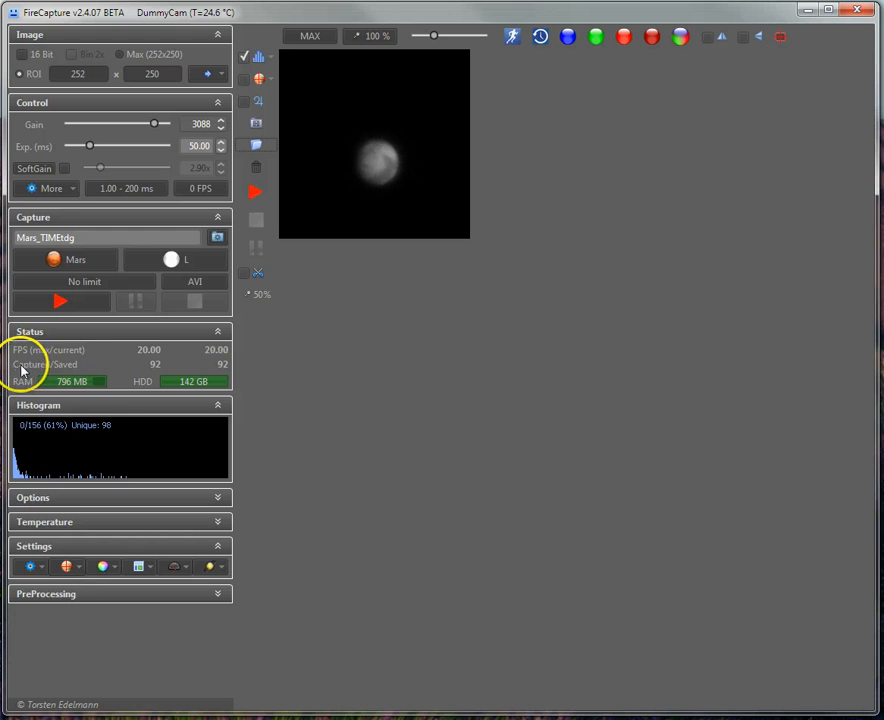
Record another Mars capture as AVI without a limit and stop it after about 45 seconds
left_click(85, 310)
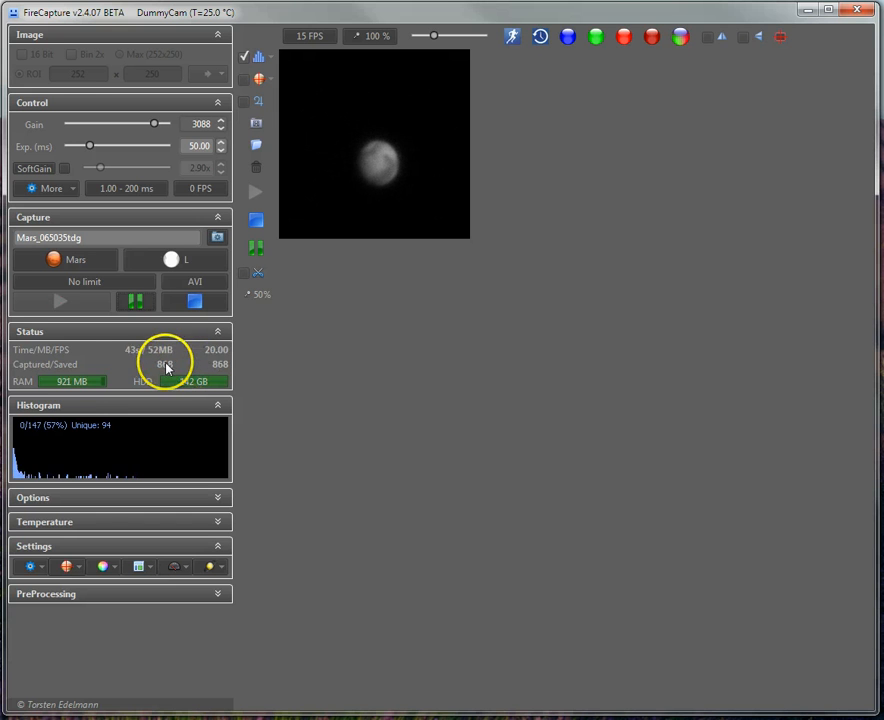
left_click(188, 304)
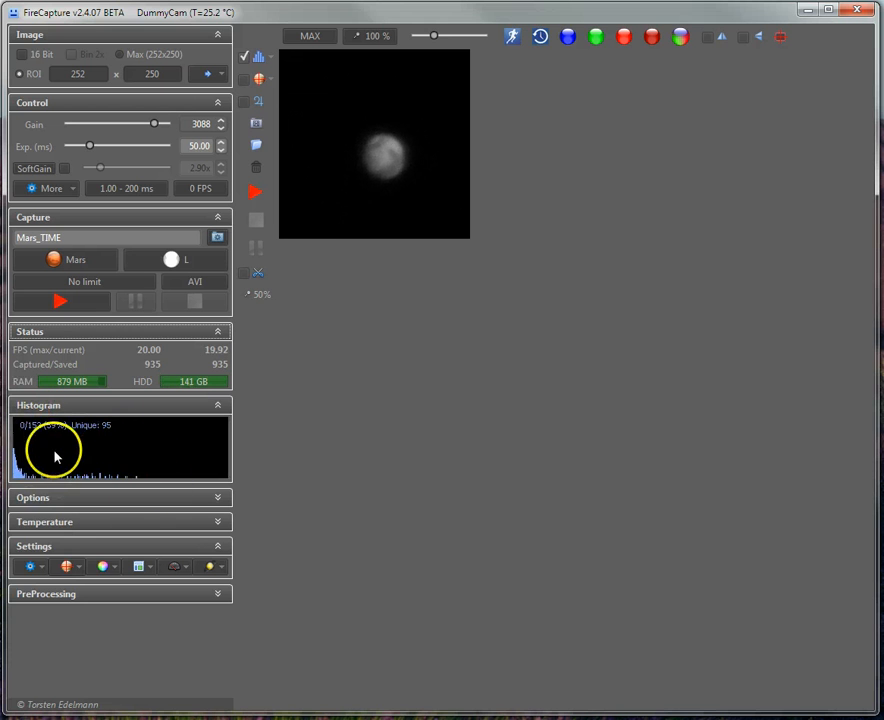
Disable the histogram display, enable it again and look at its additional options entry
left_click(243, 58)
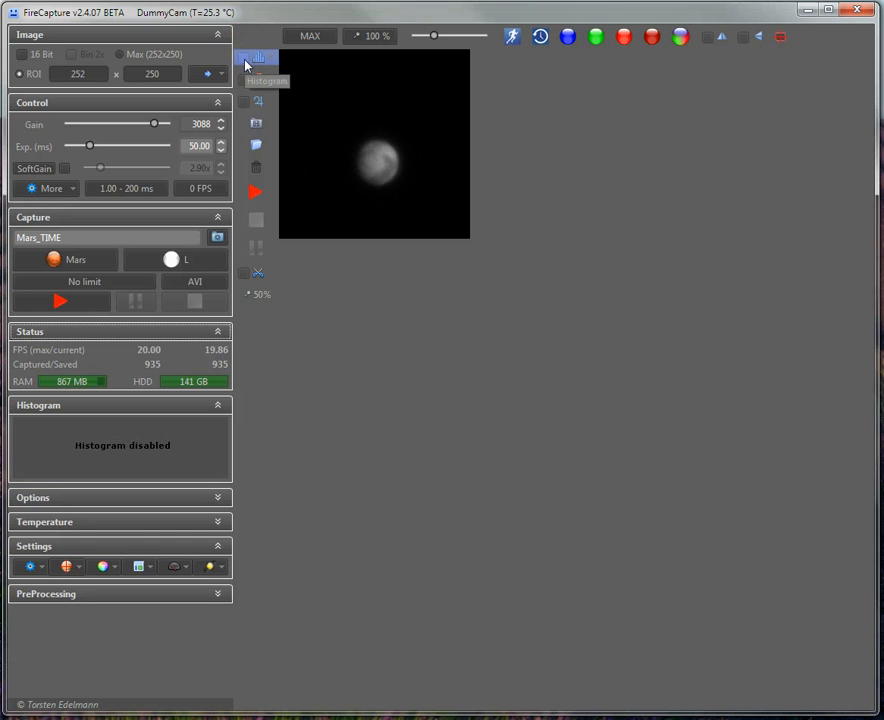
left_click(245, 61)
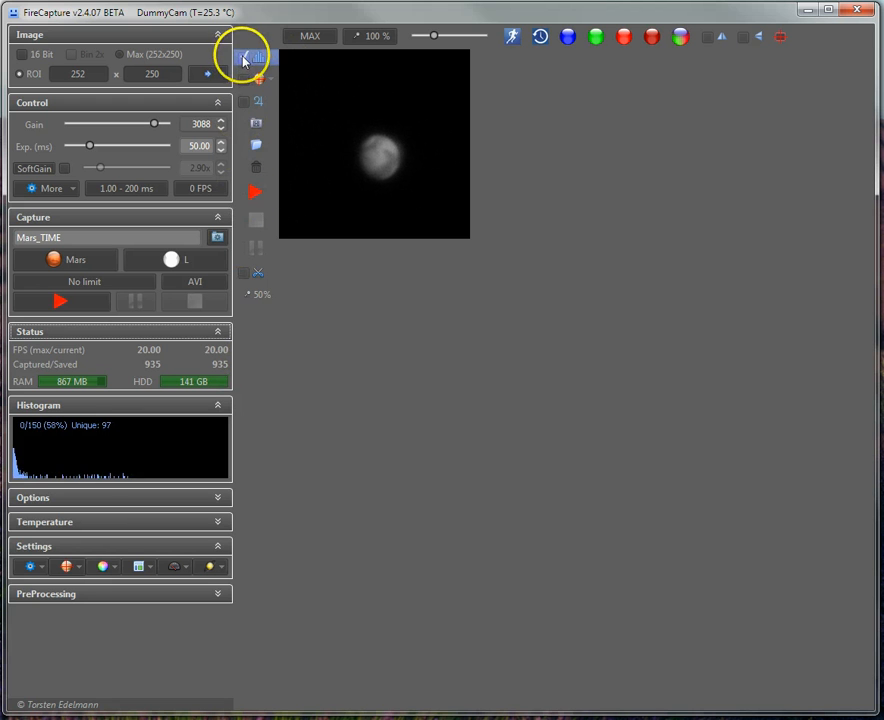
left_click(270, 60)
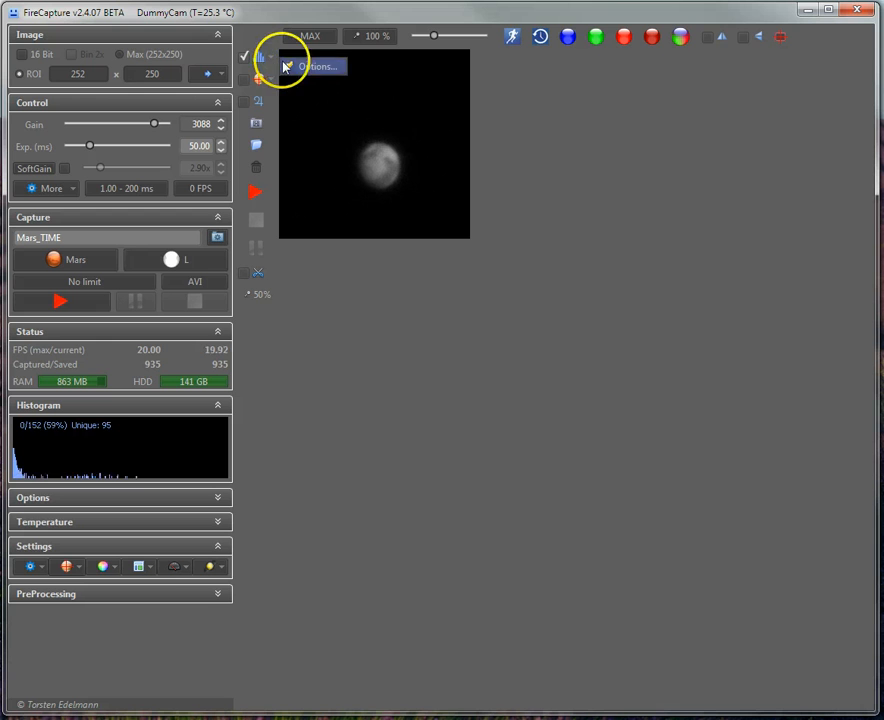
left_click(271, 63)
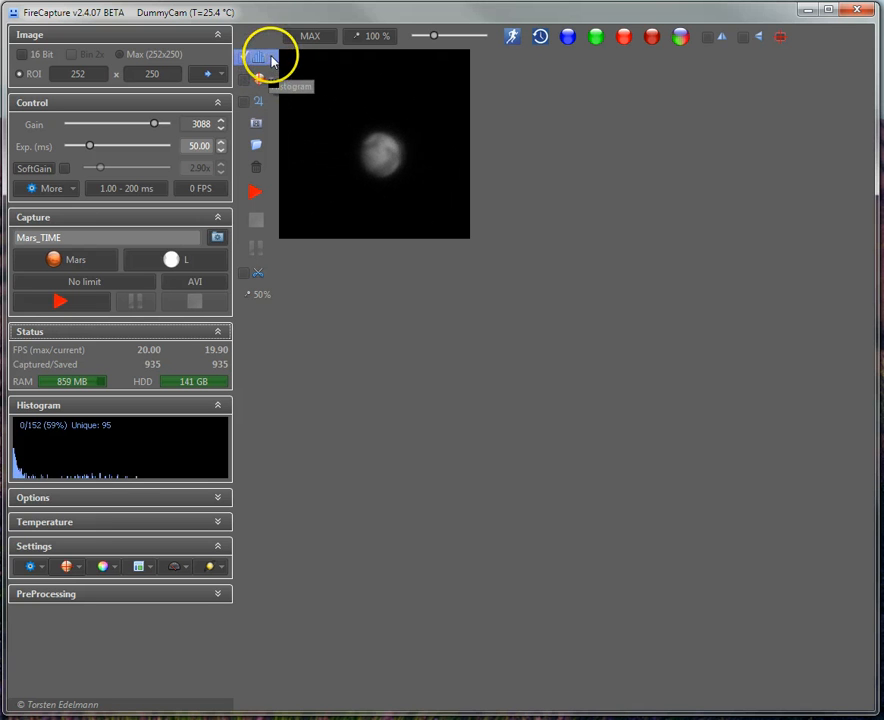
Open the histogram settings, enable showing the histogram in the preview window and move the dialog clear of the preview
left_click(271, 61)
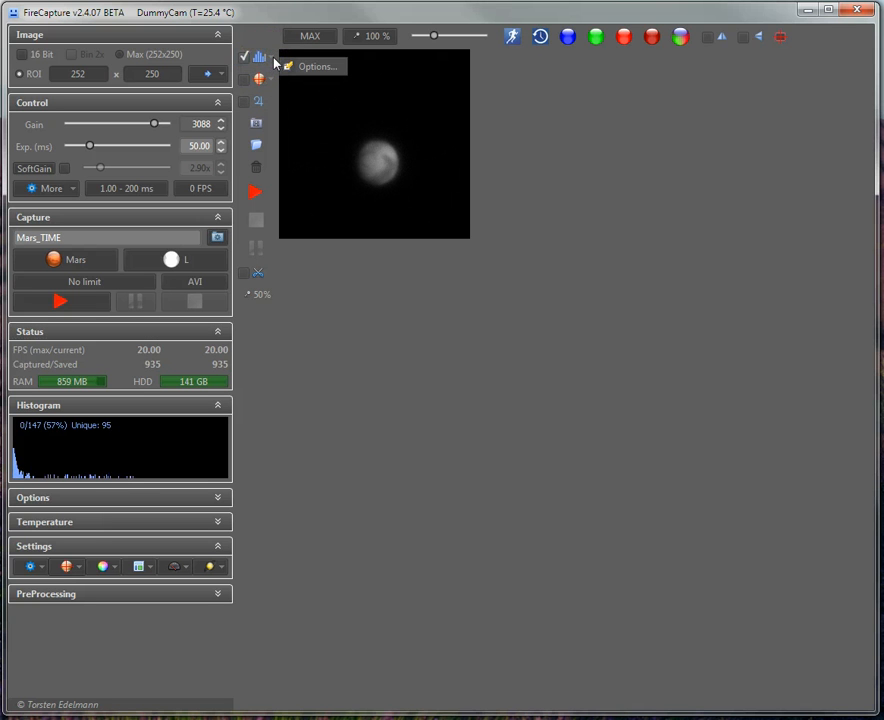
left_click(300, 66)
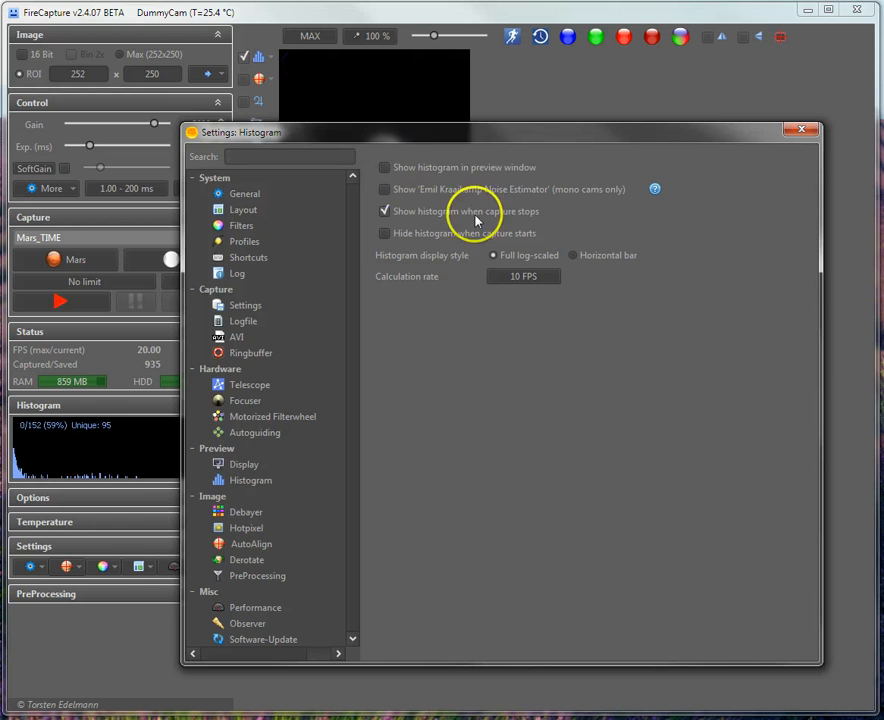
left_click_drag(418, 137, 426, 98)
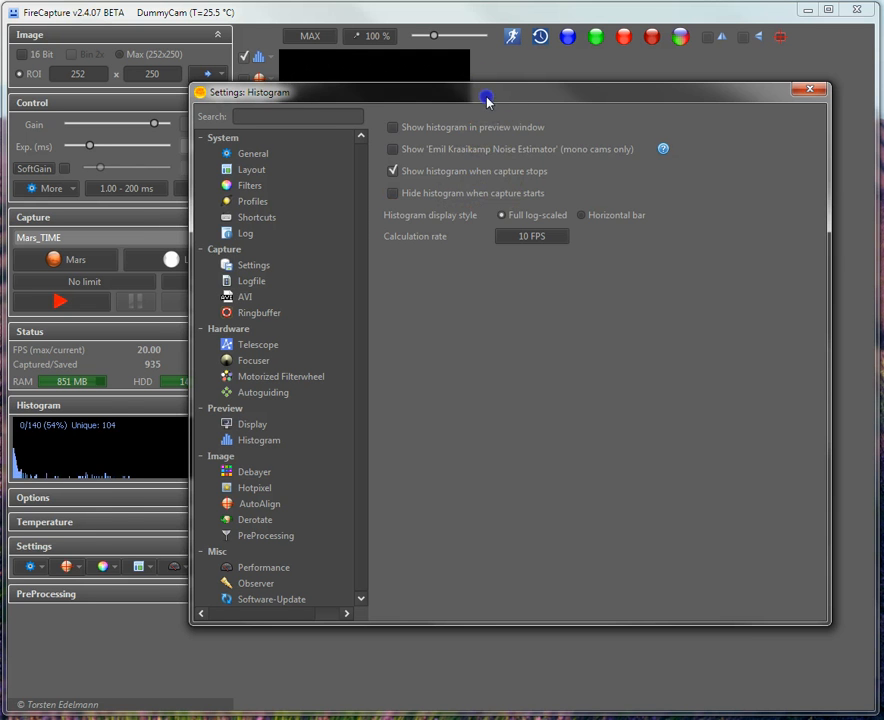
left_click_drag(487, 99, 493, 122)
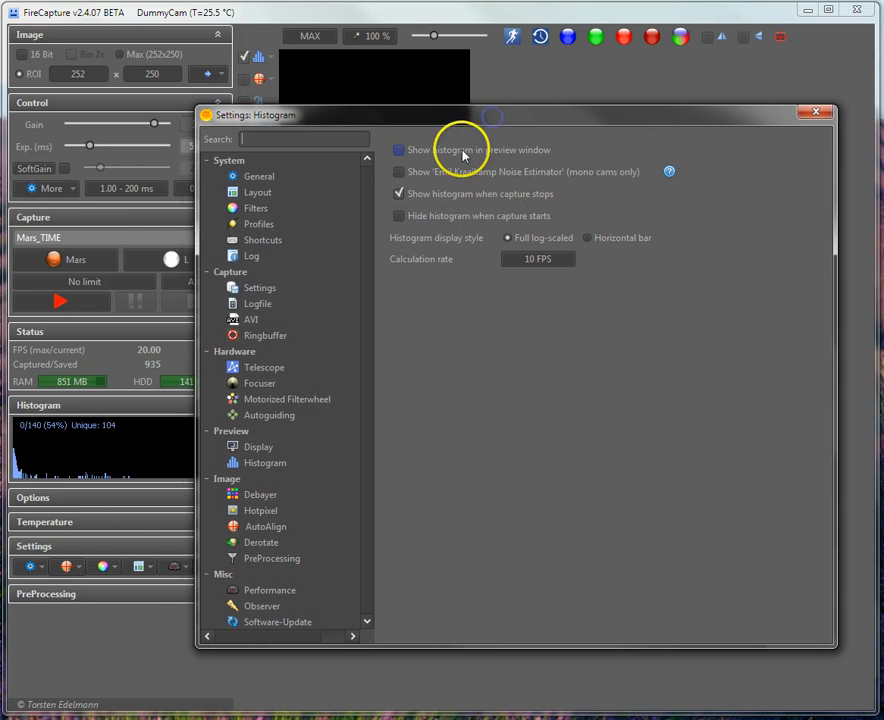
left_click(400, 151)
left_click_drag(436, 116, 478, 274)
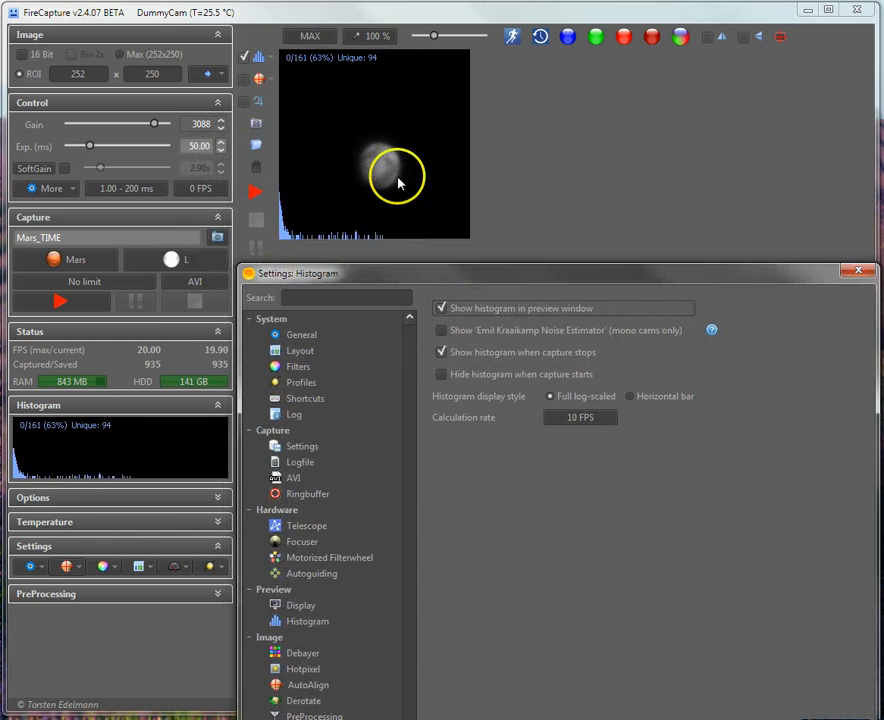
Reposition the Histogram settings dialog, enable the 'Emil Kraaikamp Noise Estimator' and close the settings
left_click_drag(503, 278, 473, 205)
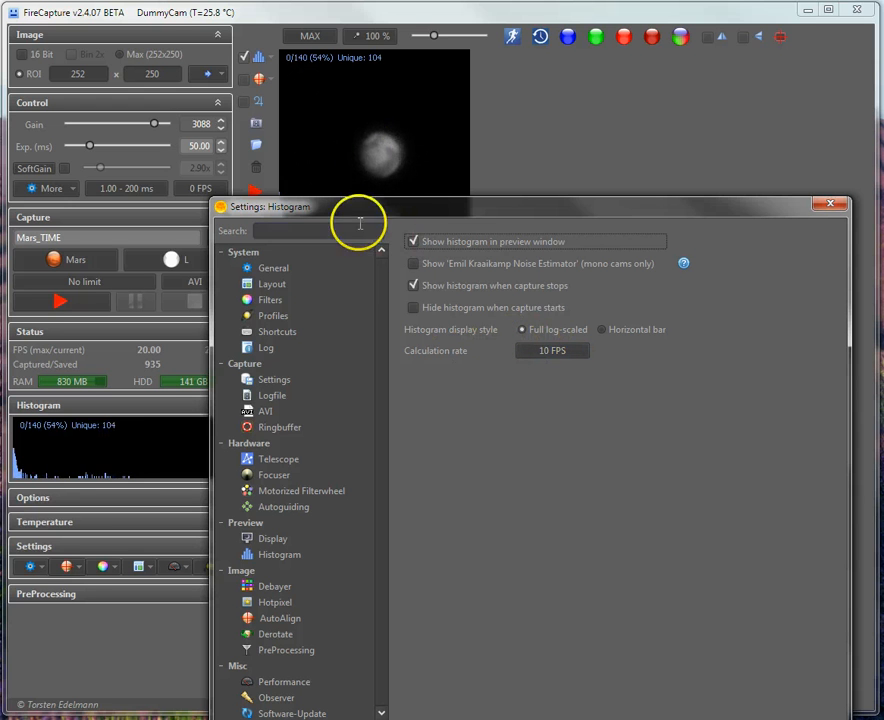
left_click_drag(466, 212, 433, 152)
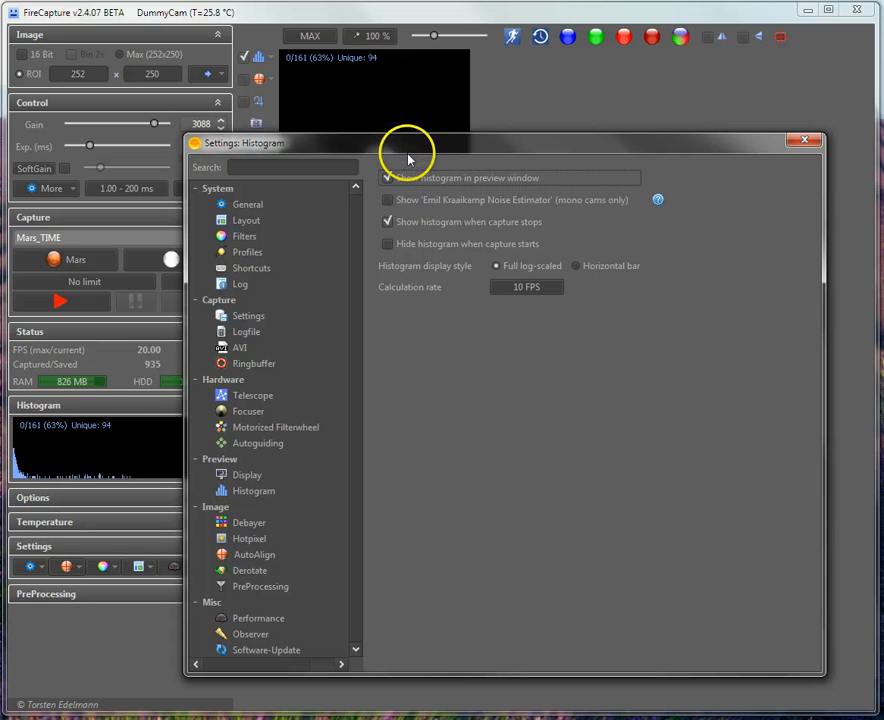
left_click(388, 202)
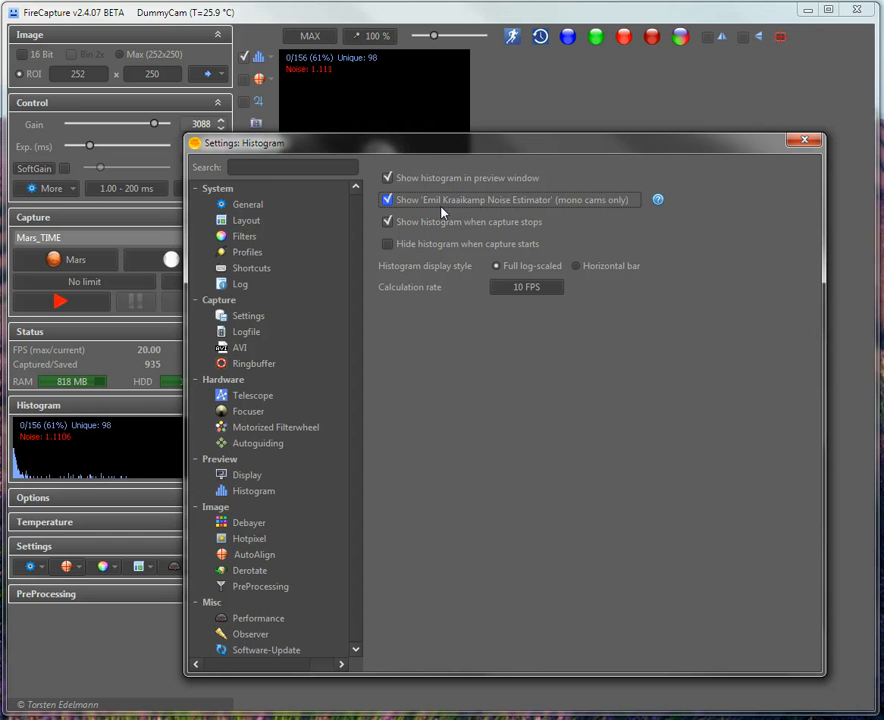
left_click(804, 139)
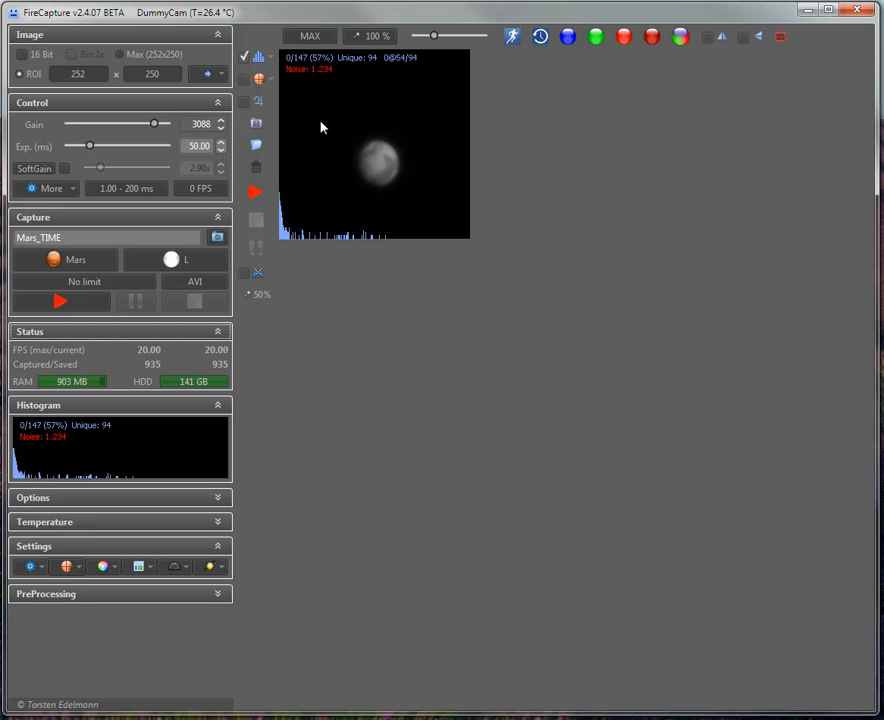
Reopen the histogram settings, disable the 'Emil Kraaikamp Noise Estimator' and close the dialog
left_click(274, 62)
left_click(296, 70)
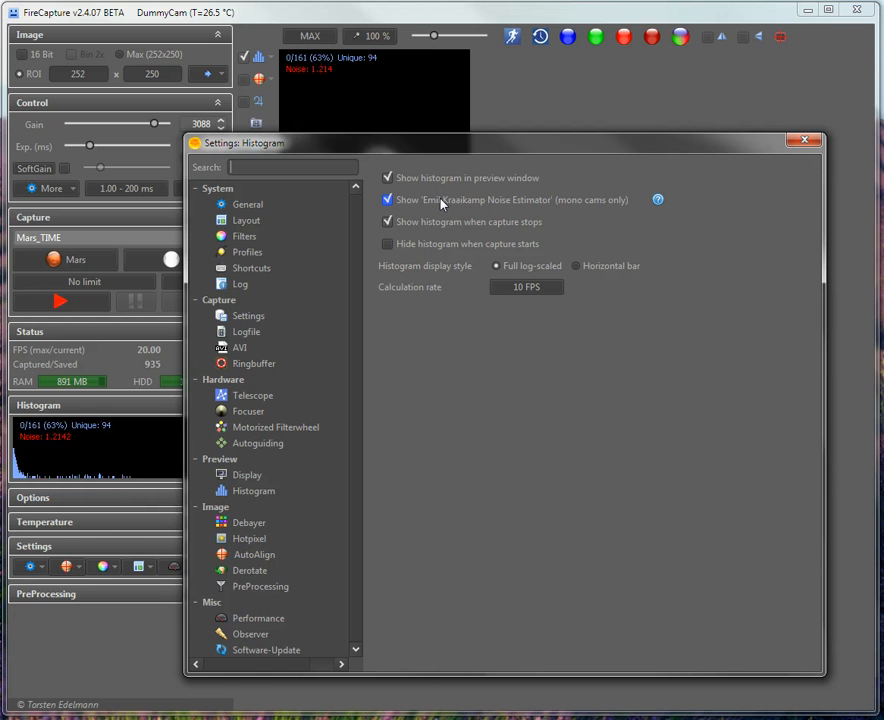
left_click(388, 200)
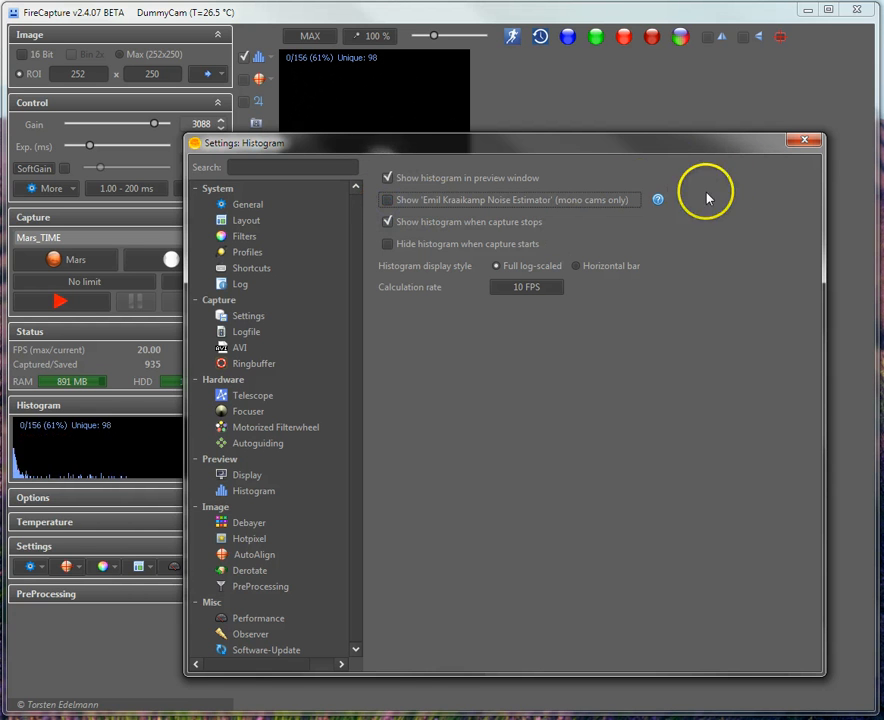
left_click(804, 140)
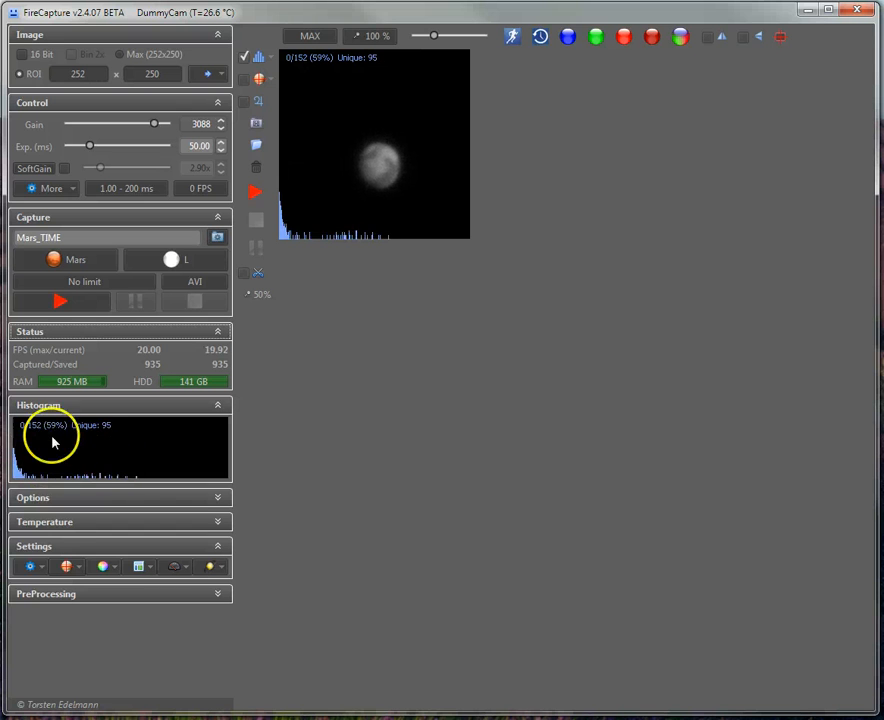
Collapse the Histogram section and expand the Options section to compare its checkboxes with the preview tools, leaving it collapsed
left_click(92, 407)
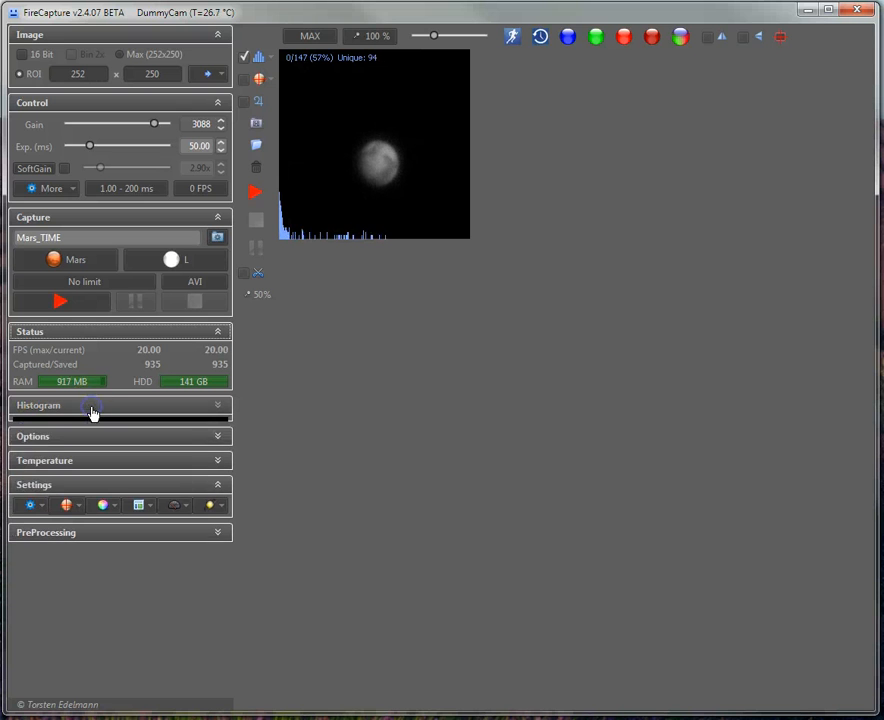
left_click(58, 431)
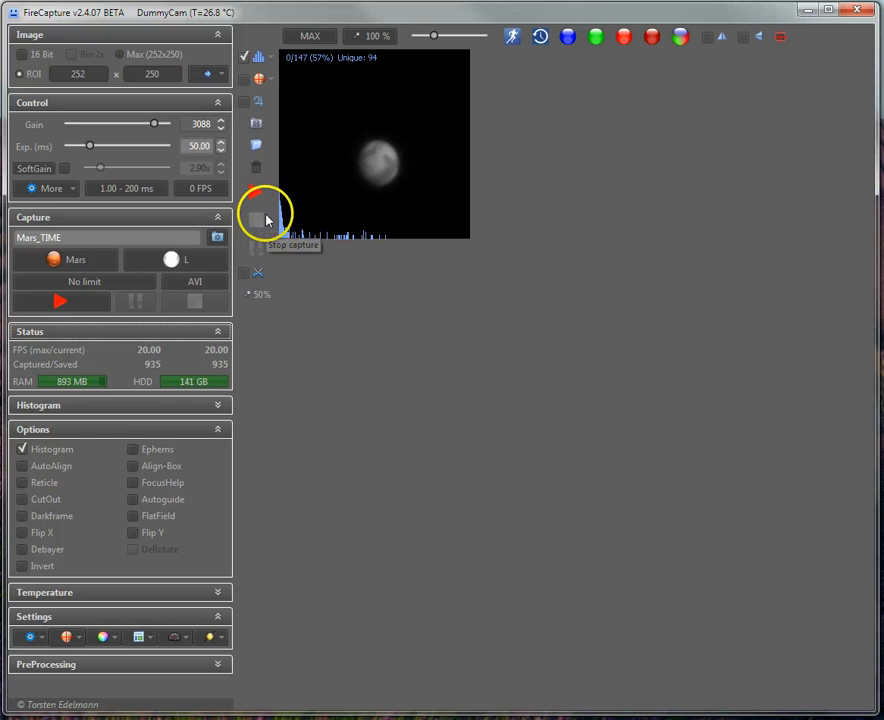
left_click(103, 431)
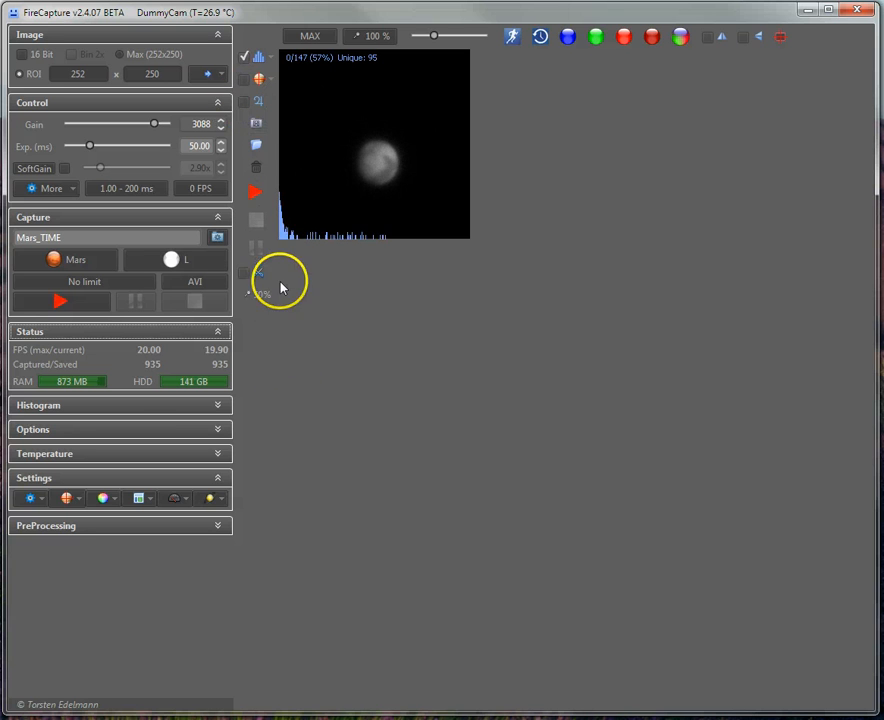
left_click(65, 431)
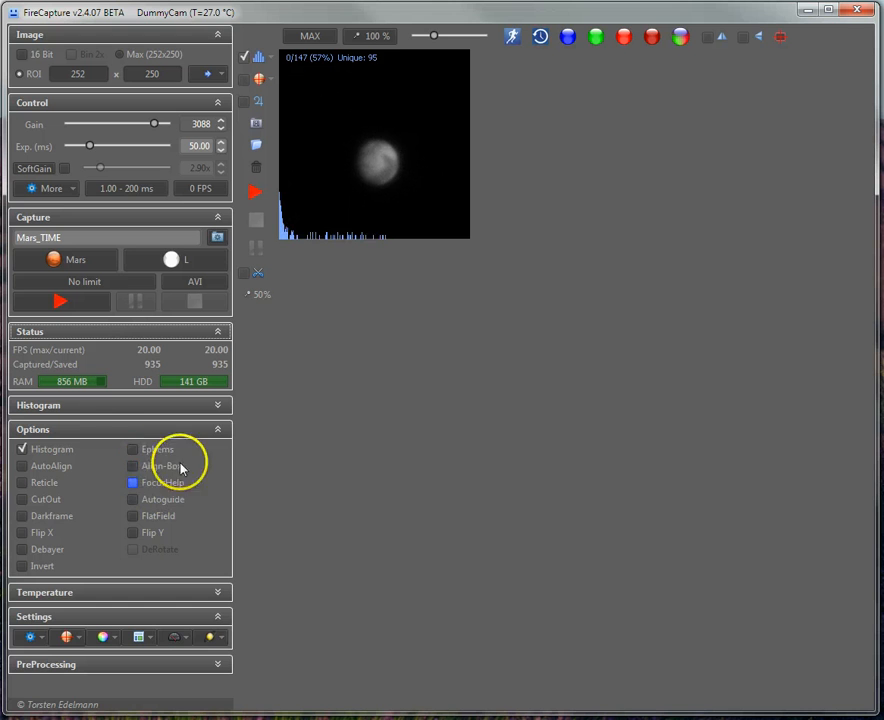
left_click(86, 432)
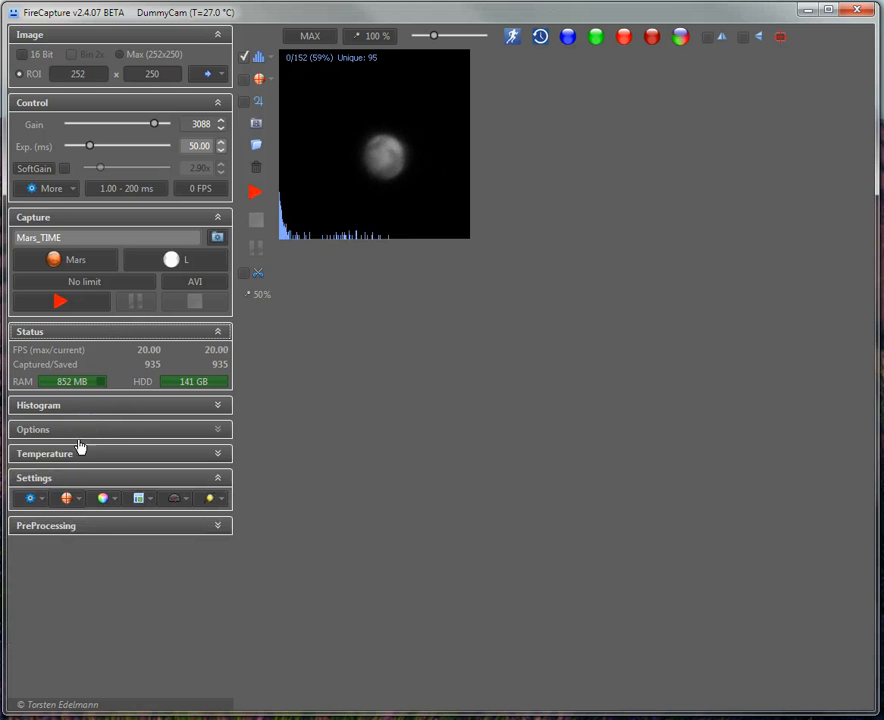
Expand the Temperature section and enable 'Create temperature logfile (.csv) on exit' in its options
left_click(49, 458)
left_click(49, 457)
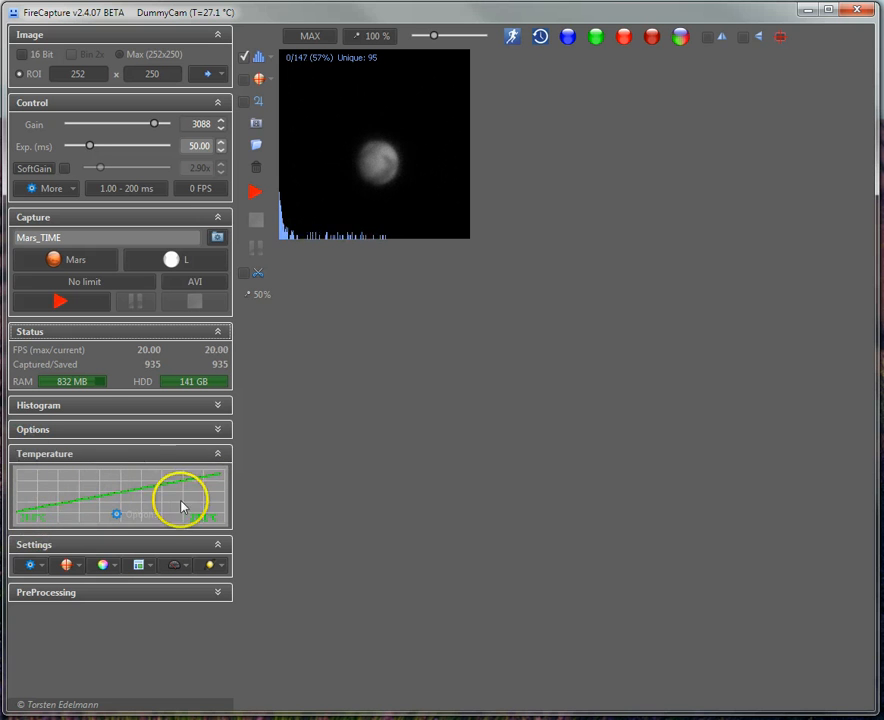
right_click(121, 521)
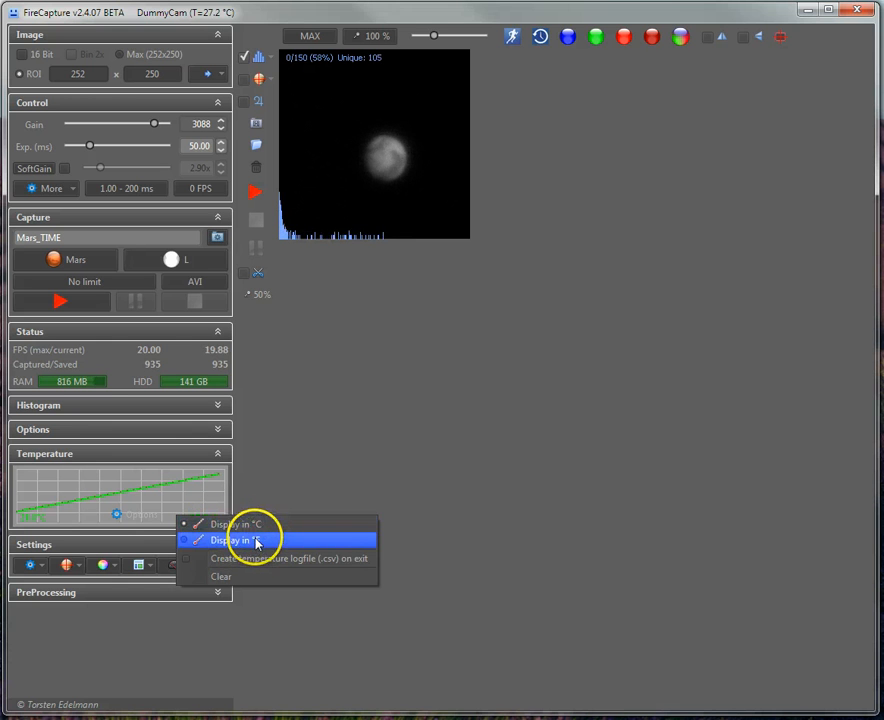
left_click(187, 558)
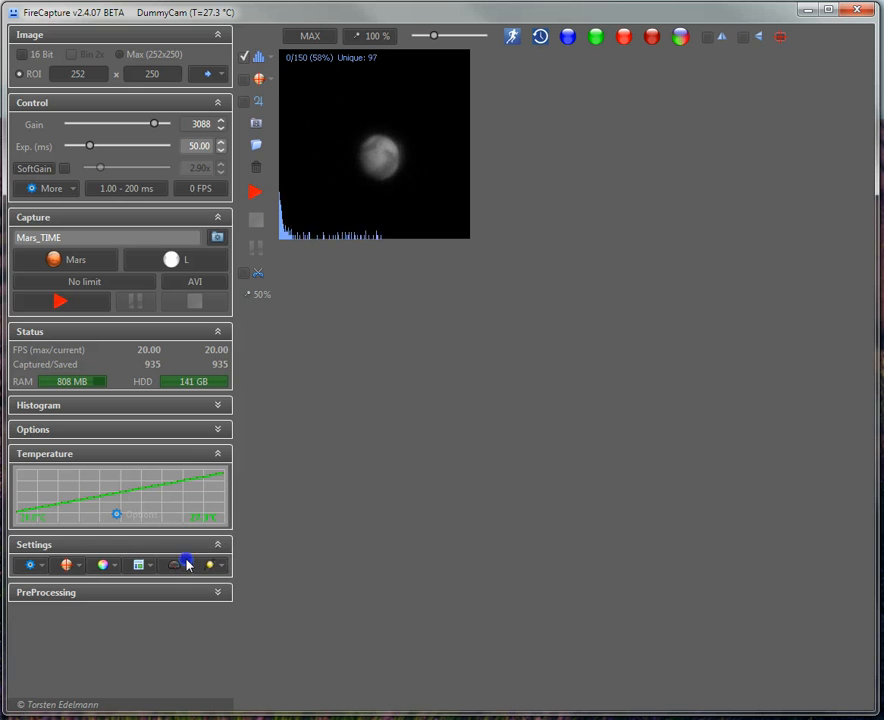
Disable 'Create temperature logfile (.csv) on exit' and collapse the Temperature section
left_click(138, 515)
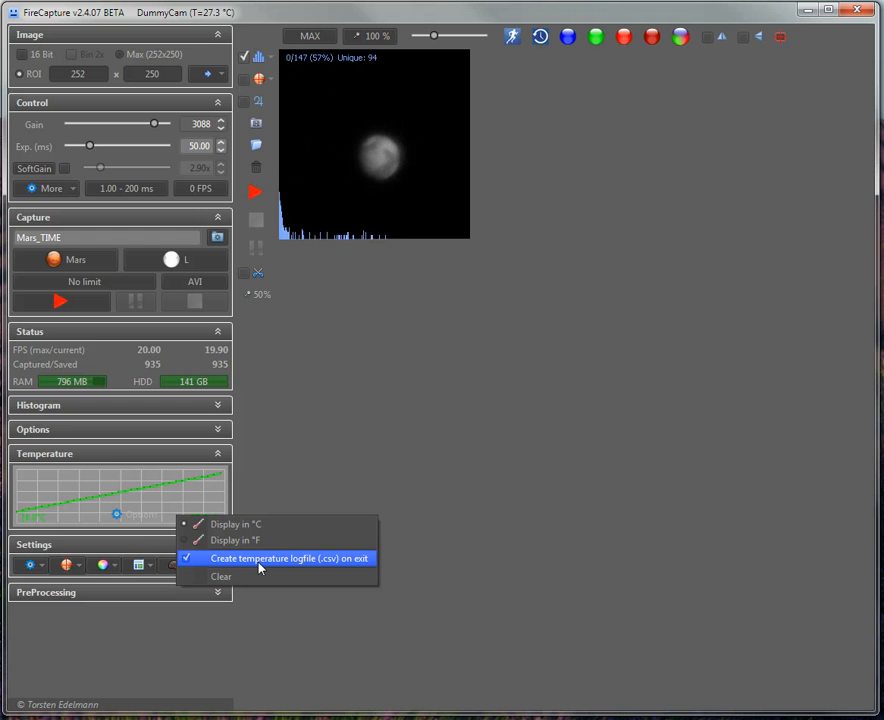
left_click(186, 561)
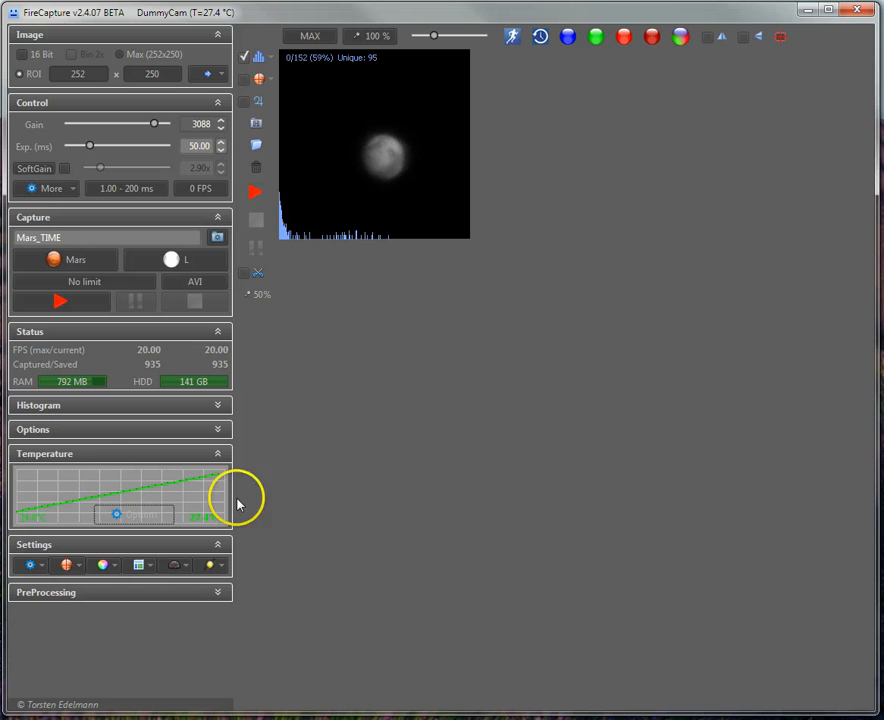
left_click(88, 456)
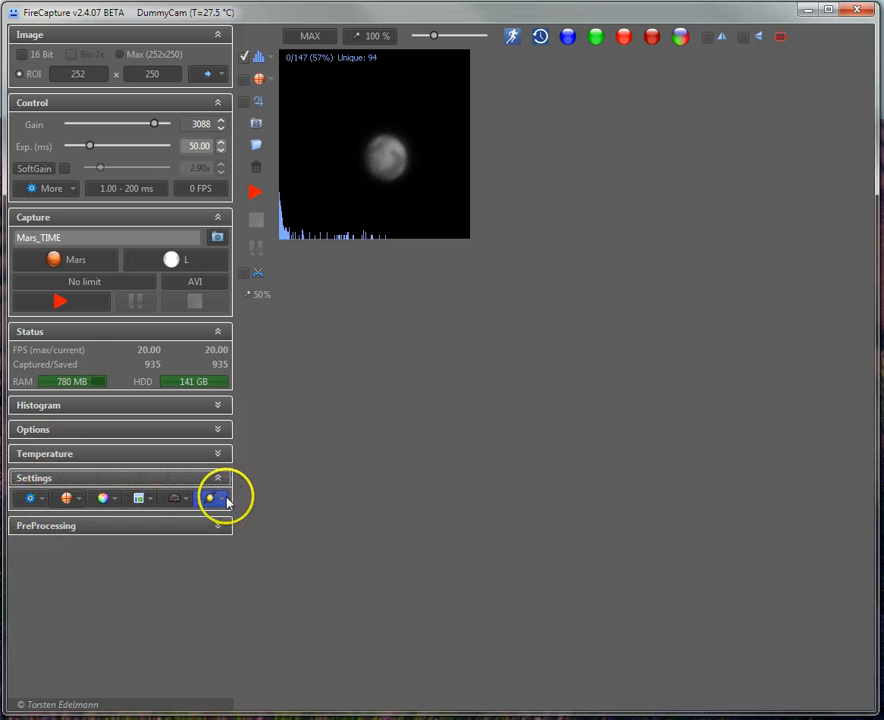
View the AutoAlign settings page and the list of settings categories, and close the dialog
left_click(65, 500)
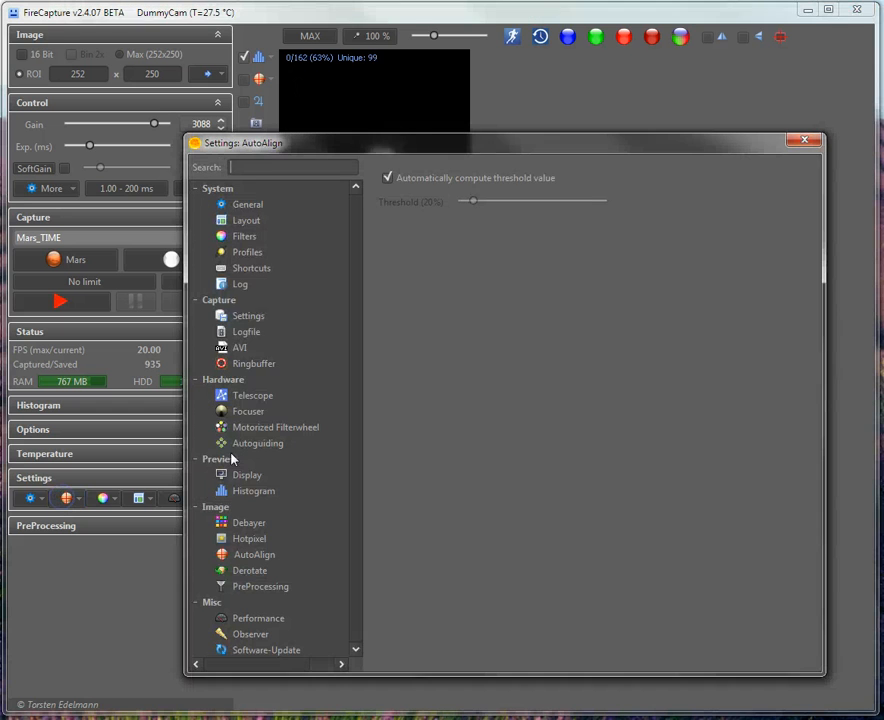
left_click_drag(296, 152, 293, 108)
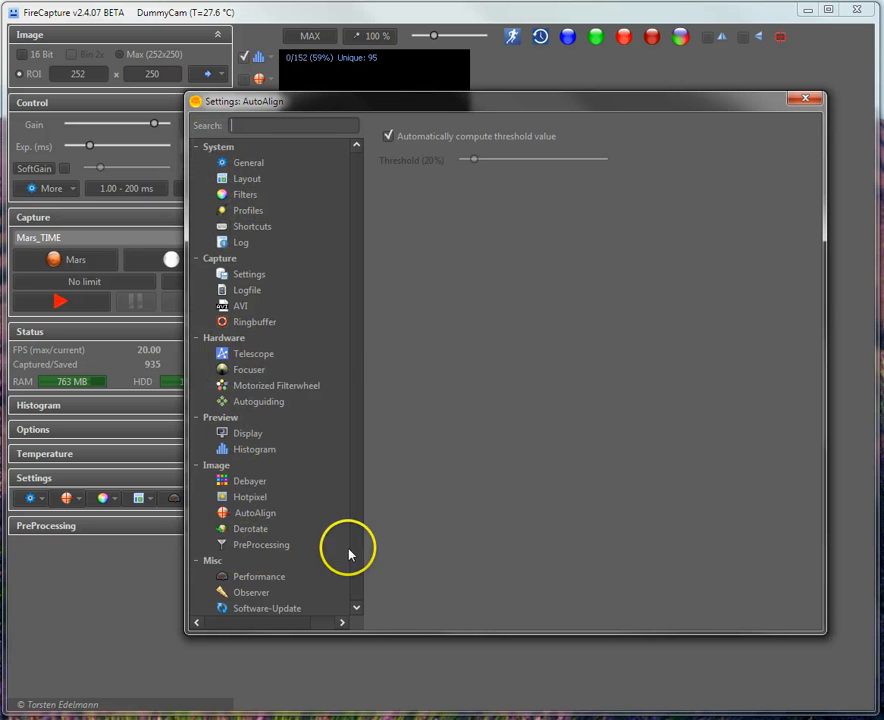
left_click(801, 101)
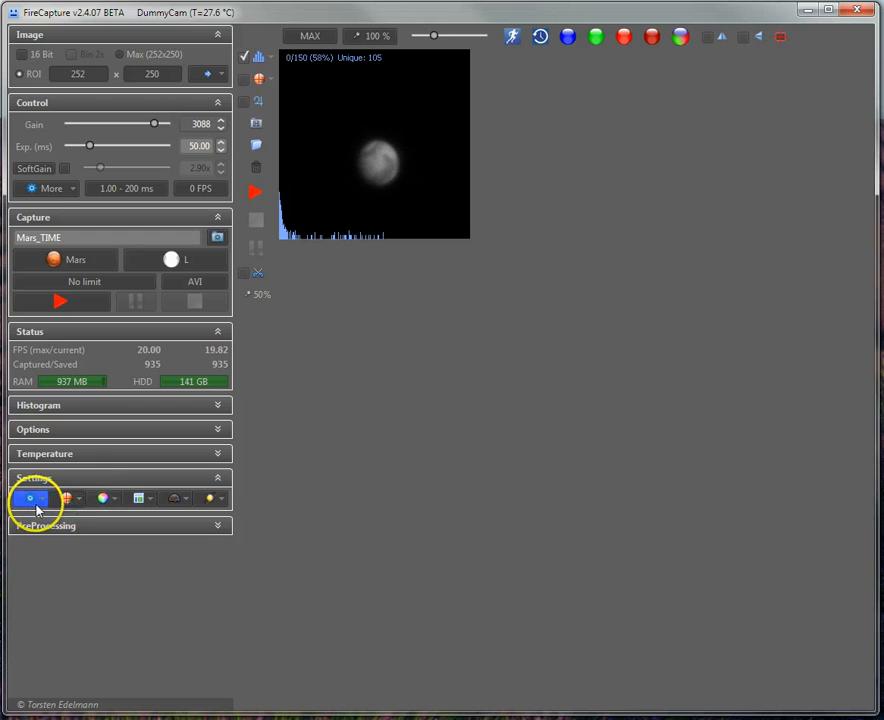
Replace the Performance shortcut in the Settings section with Telescope, and view the Telescope and Filters settings pages
left_click(185, 500)
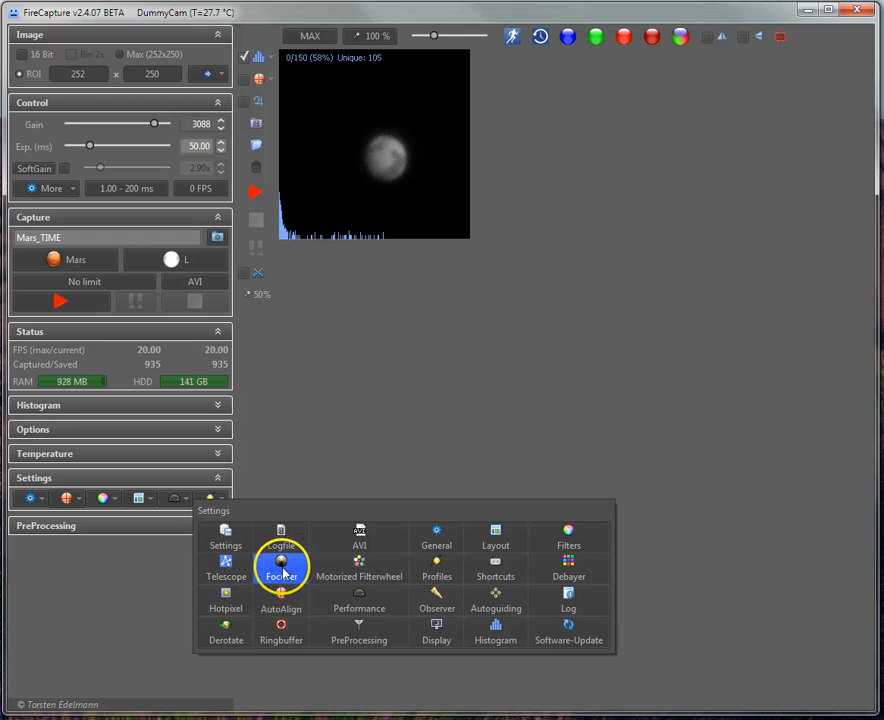
left_click(222, 575)
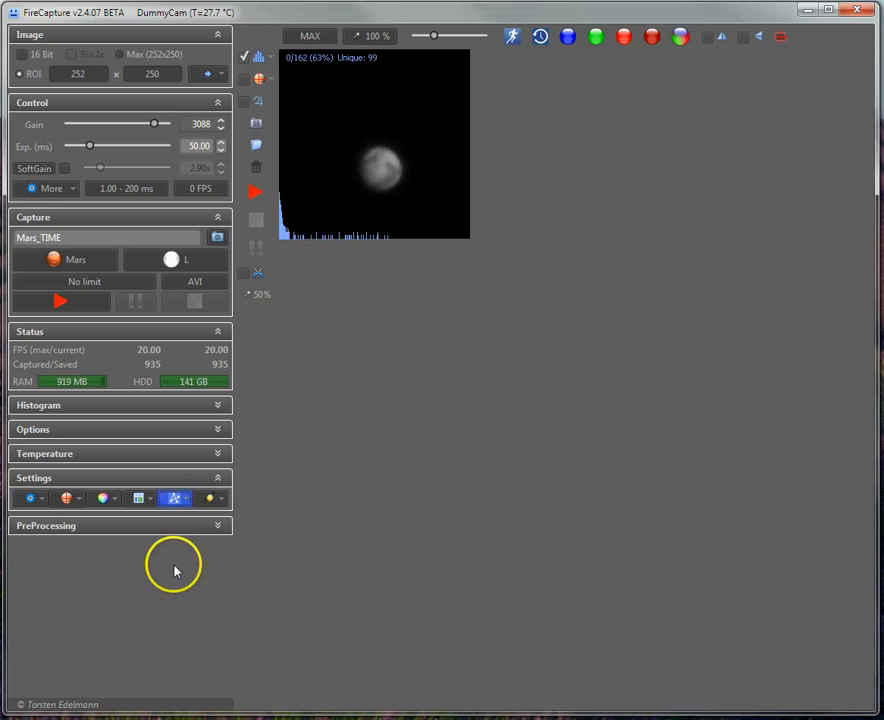
left_click(172, 498)
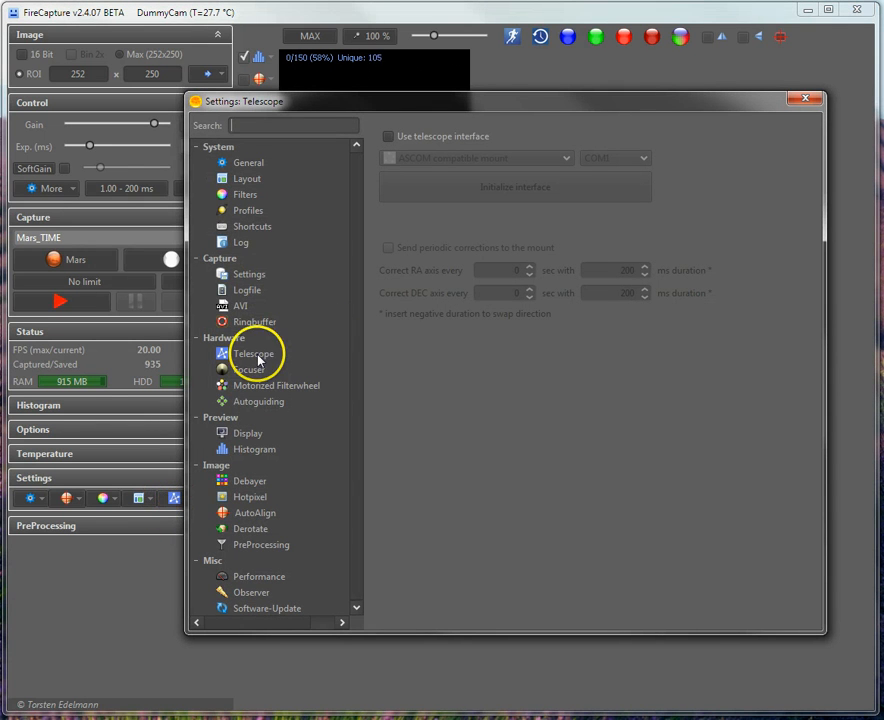
left_click(805, 97)
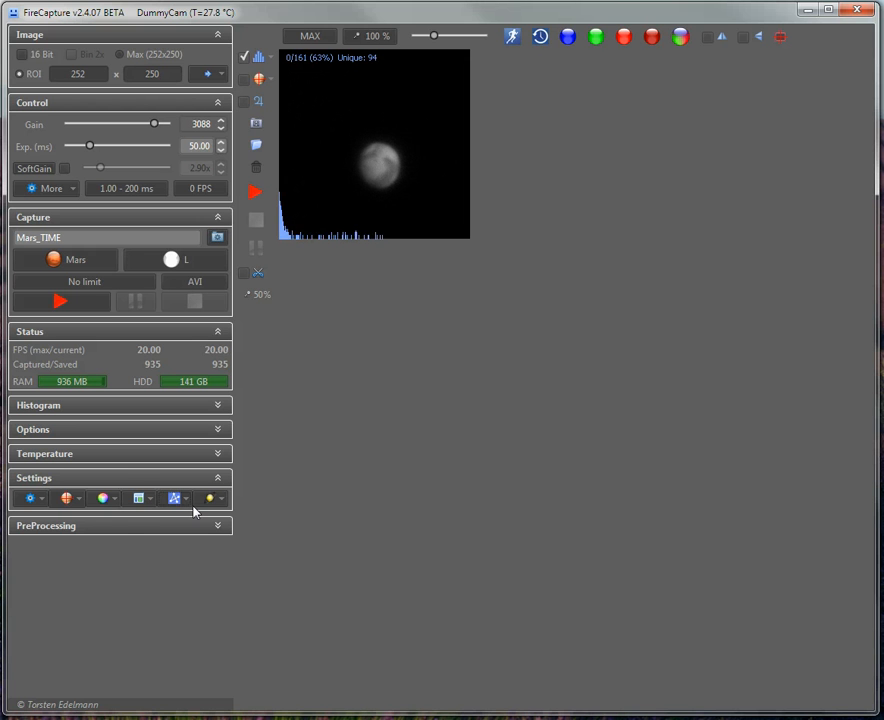
left_click(104, 500)
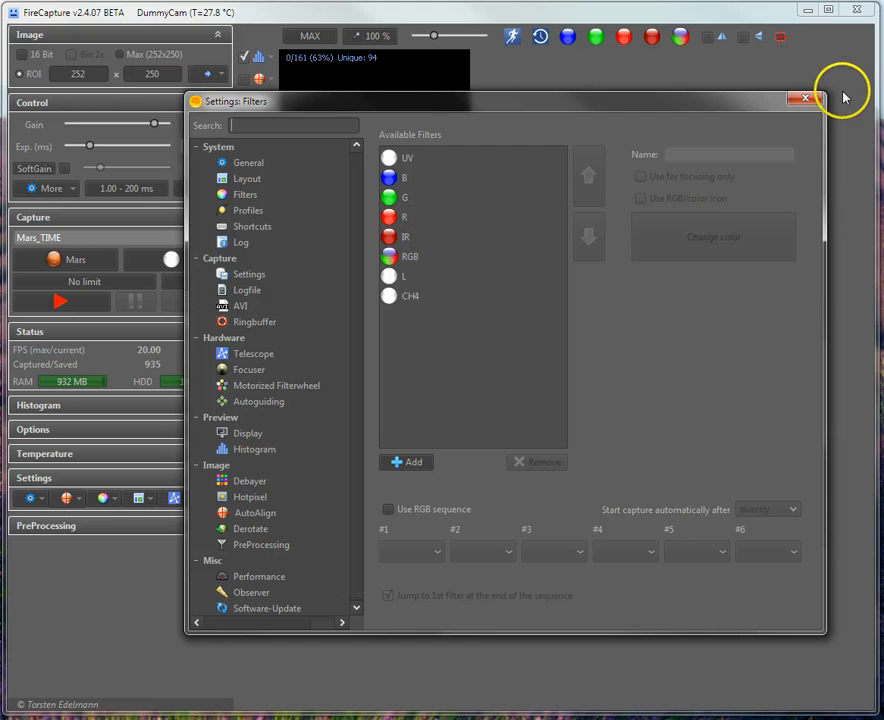
left_click(815, 101)
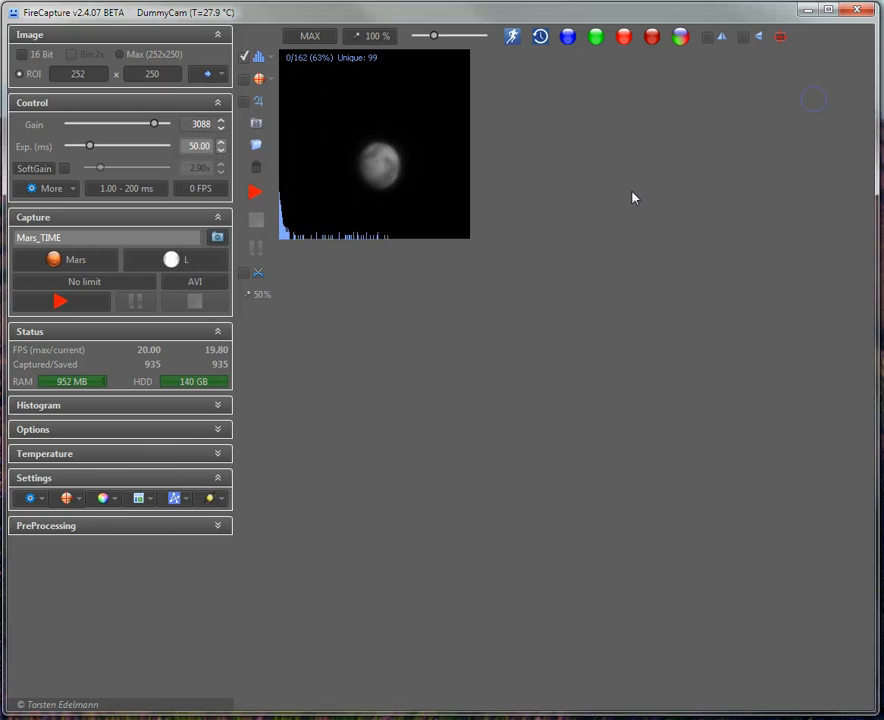
Expand the PreProcessing section and apply the Contrast mode with a contrast factor of 1.06x
left_click(66, 529)
left_click(83, 542)
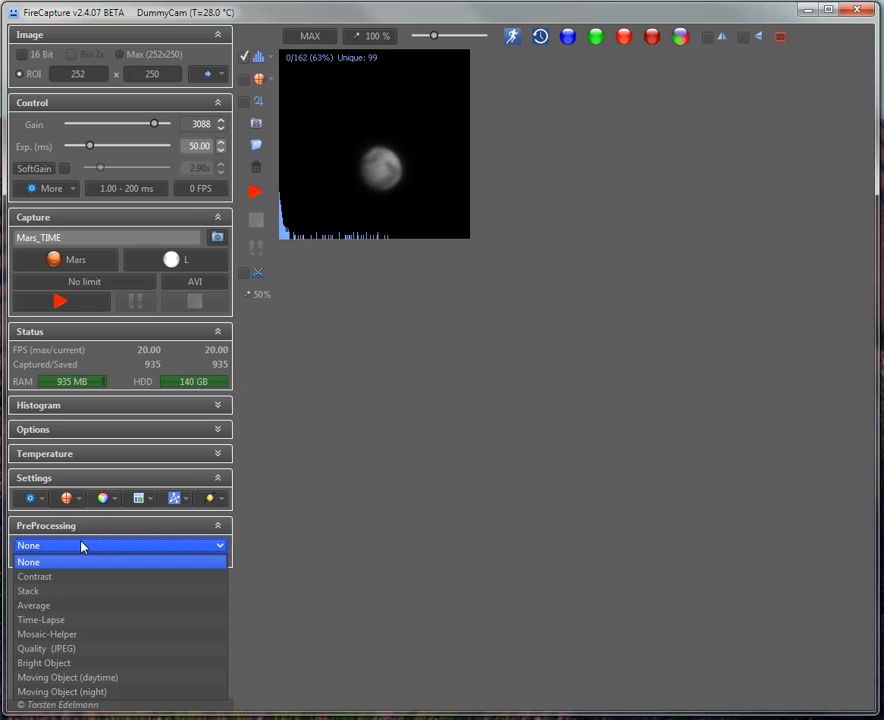
left_click(36, 577)
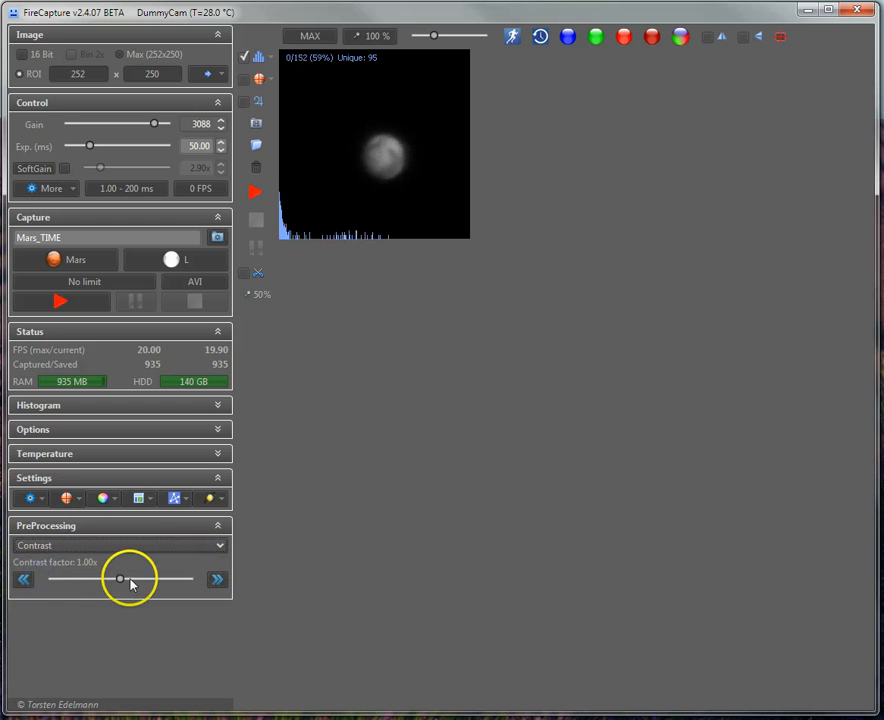
left_click_drag(130, 585, 118, 582)
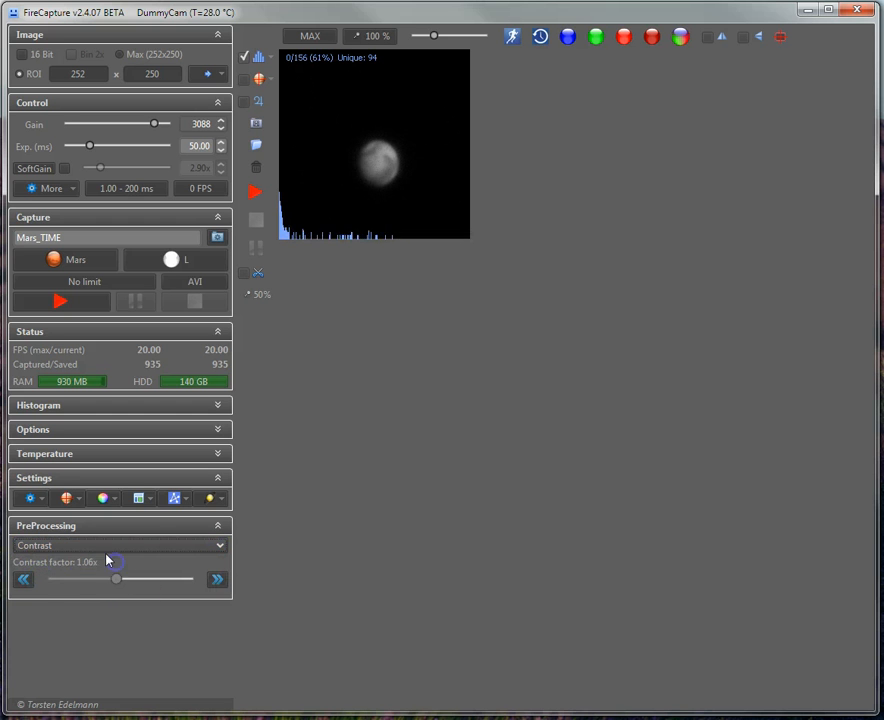
Switch the preprocessing mode to Stack to view its effect on the Mars preview
left_click(105, 547)
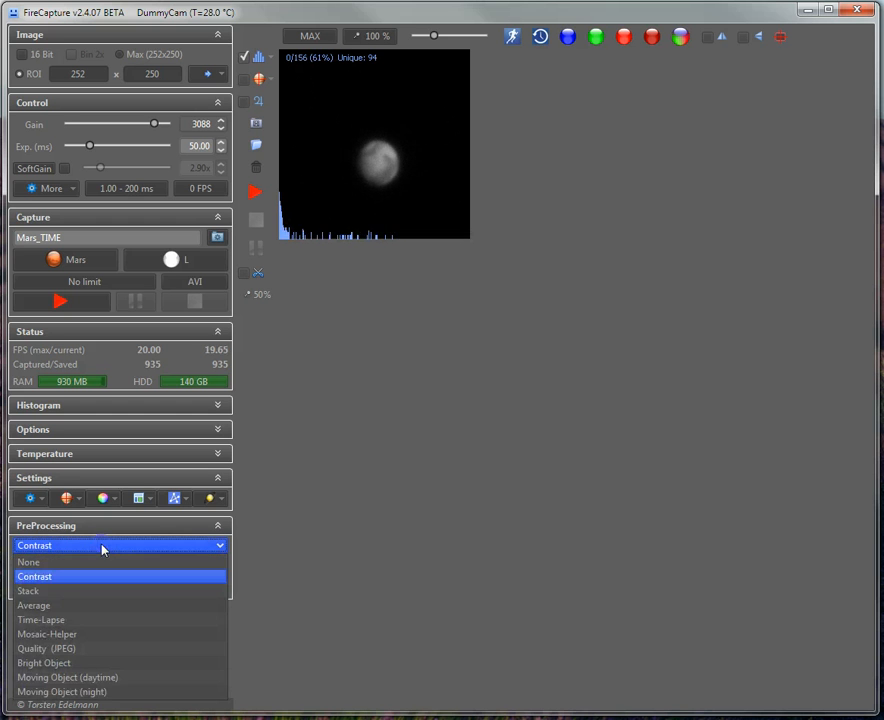
left_click(60, 591)
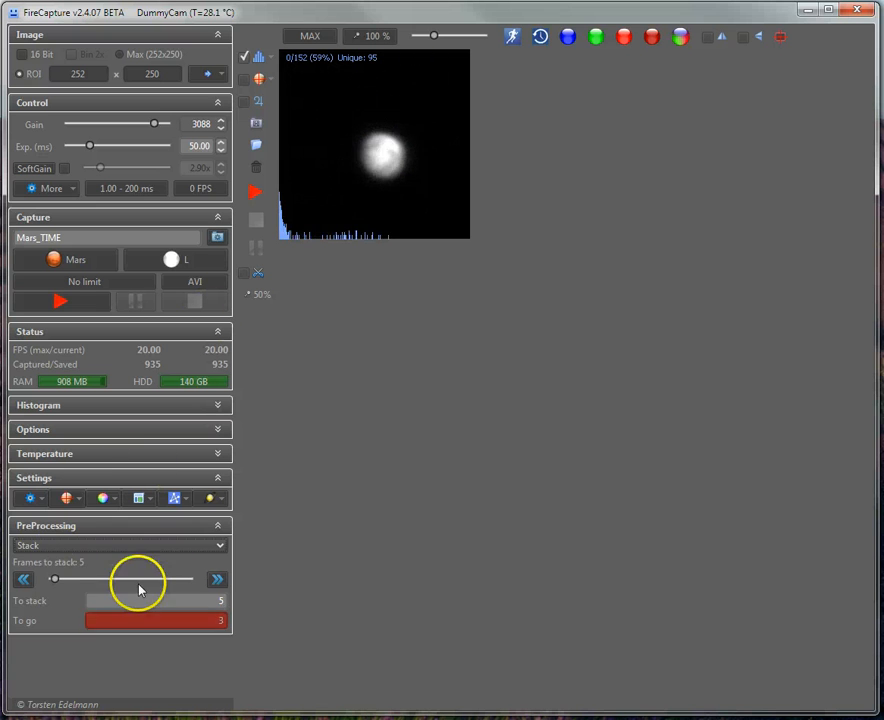
Switch the preprocessing mode to Bright Object and set its pixel threshold to 18%
left_click(68, 545)
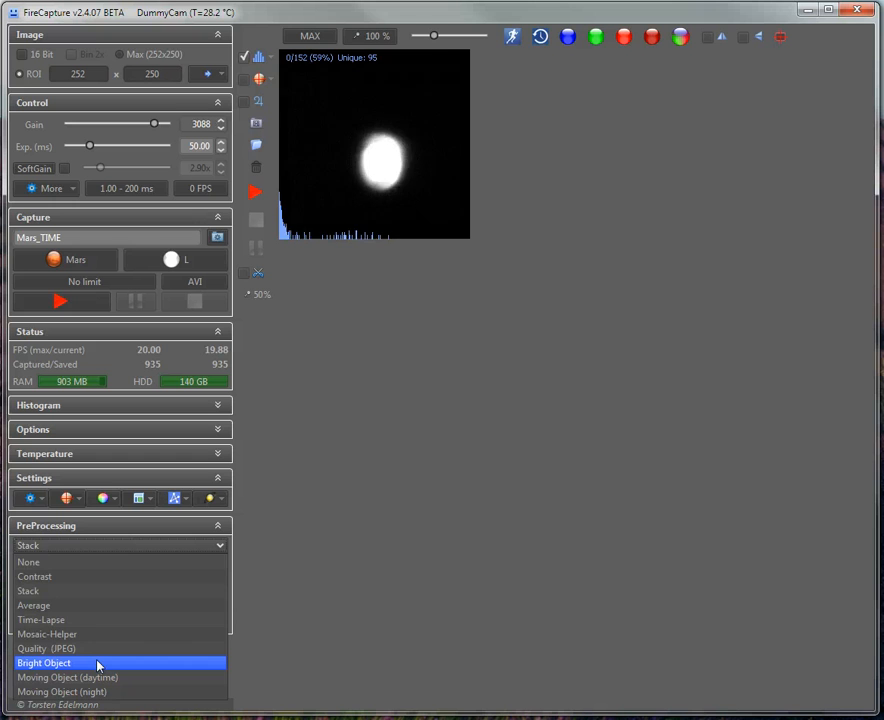
left_click(98, 664)
left_click(87, 583)
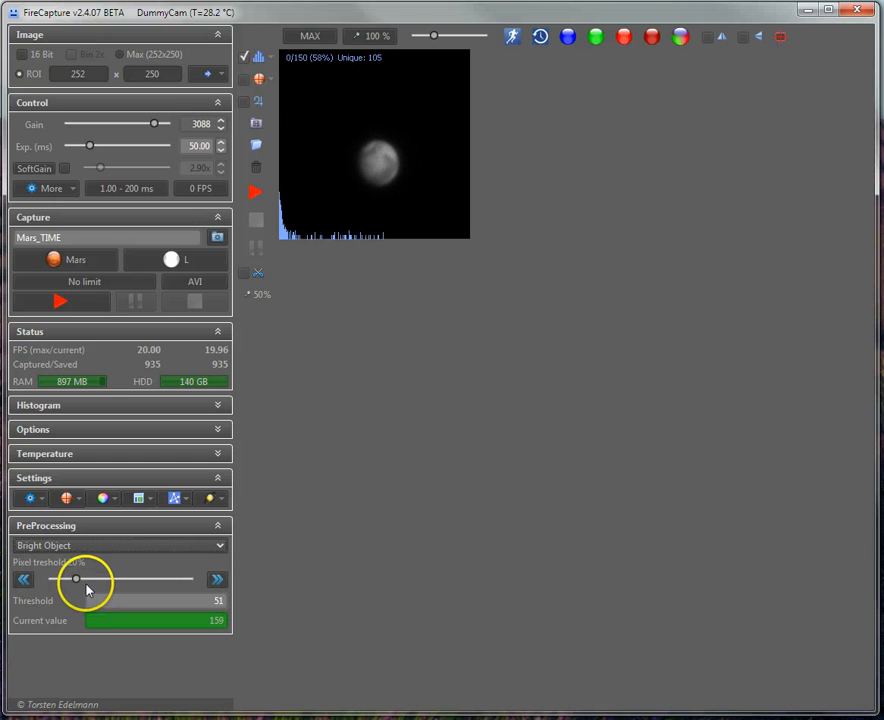
left_click_drag(87, 590, 79, 582)
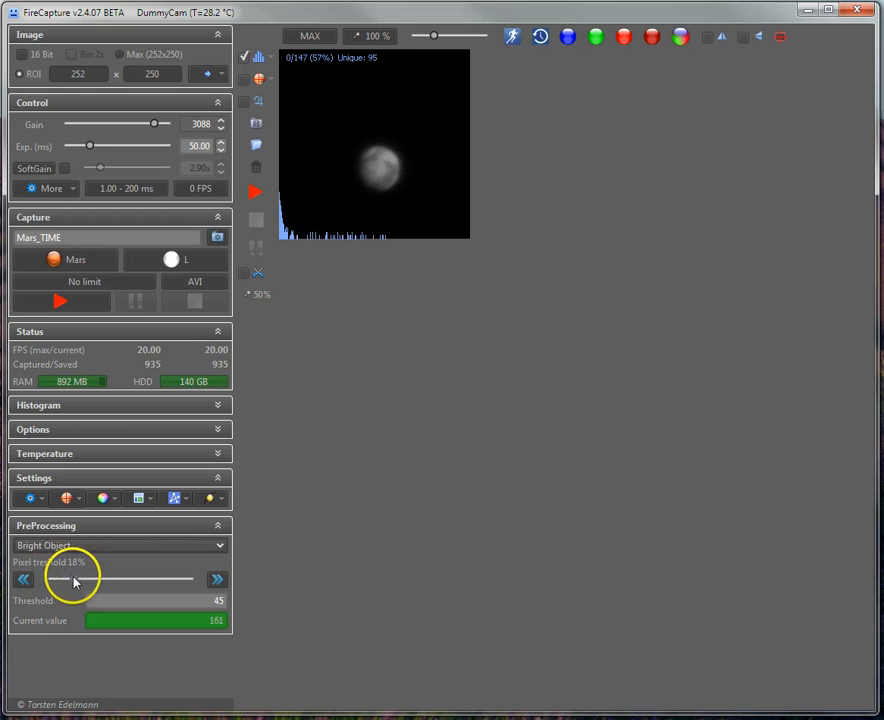
View the list of available preprocessing modes, and collapse the PreProcessing section
left_click(78, 551)
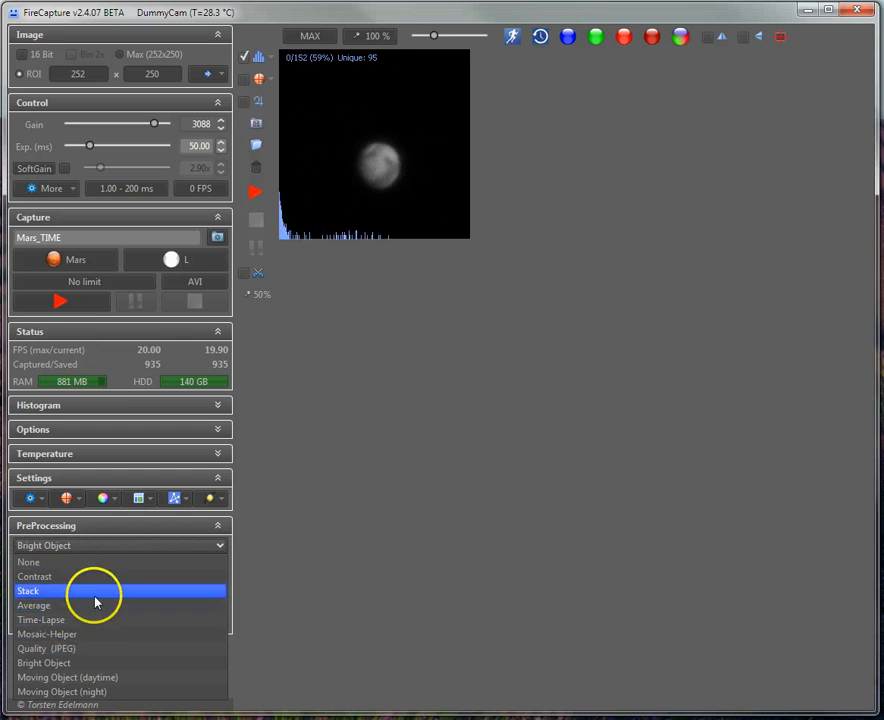
left_click(98, 533)
left_click(98, 530)
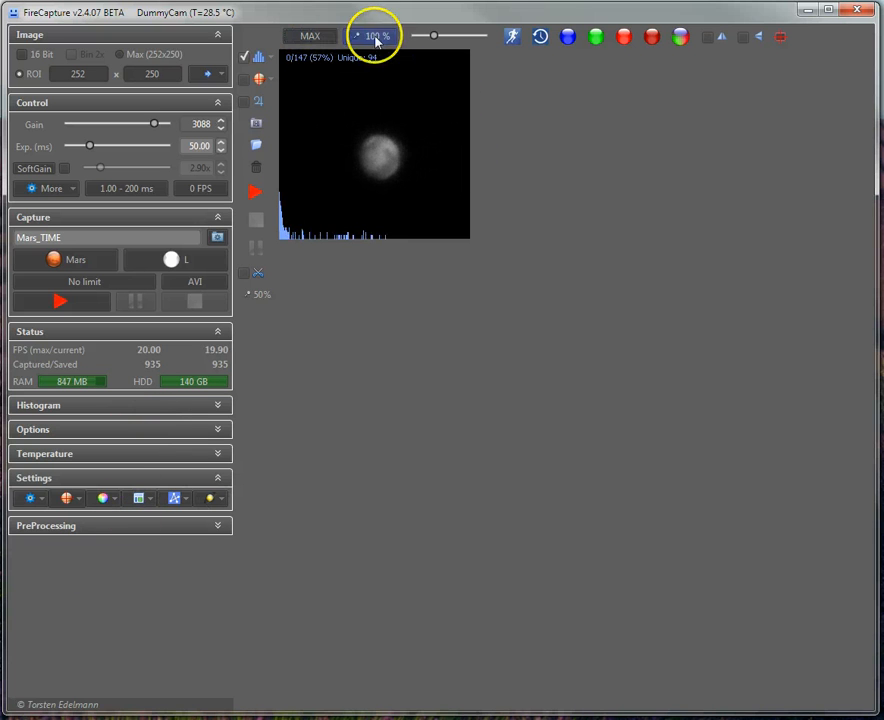
Try a preview framerate of 5 FPS, and restore the framerate to MAX
left_click(310, 40)
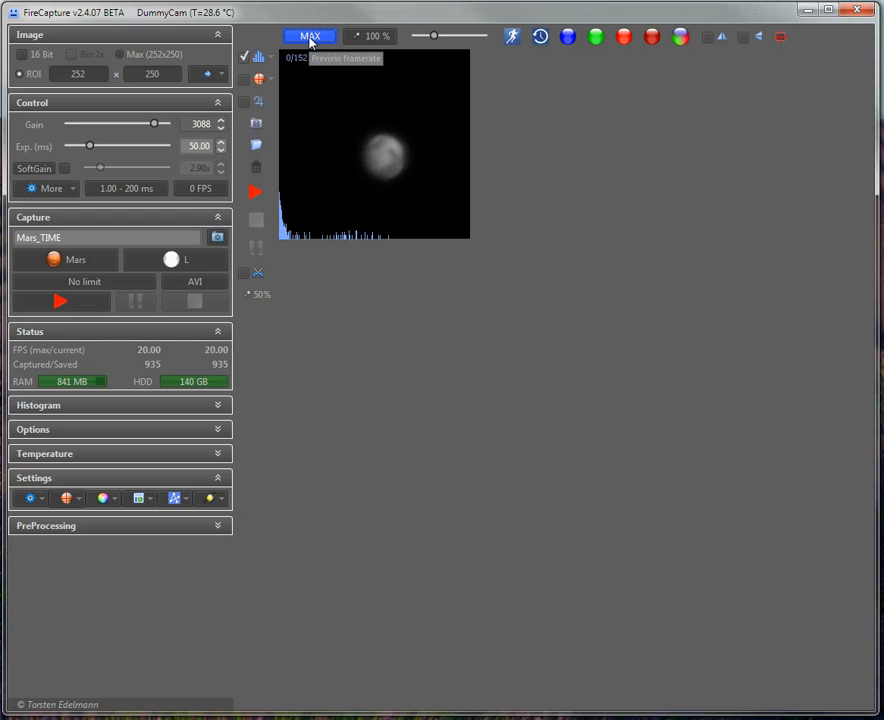
left_click(310, 40)
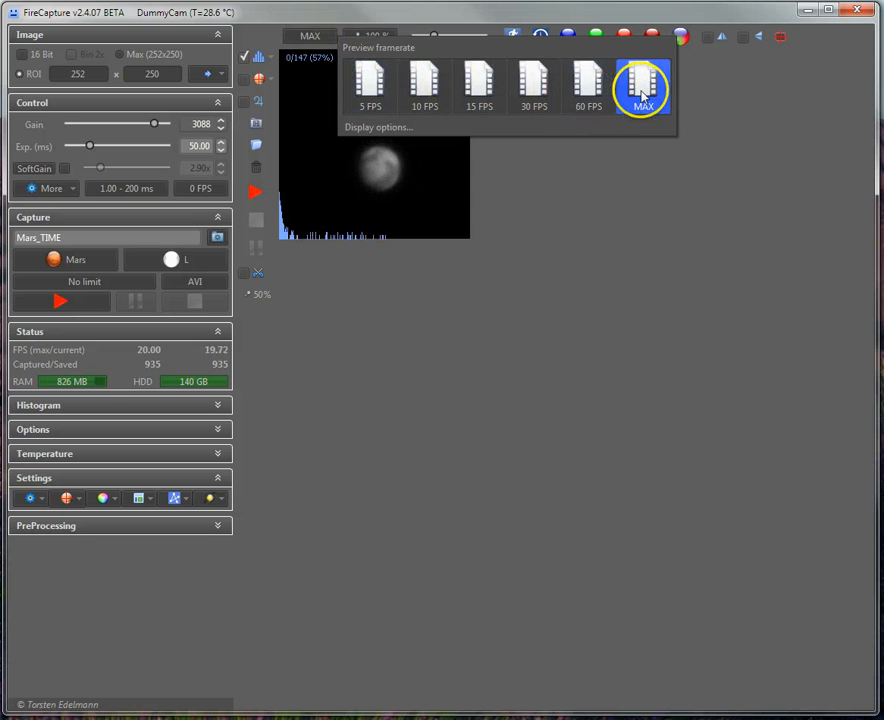
left_click(376, 98)
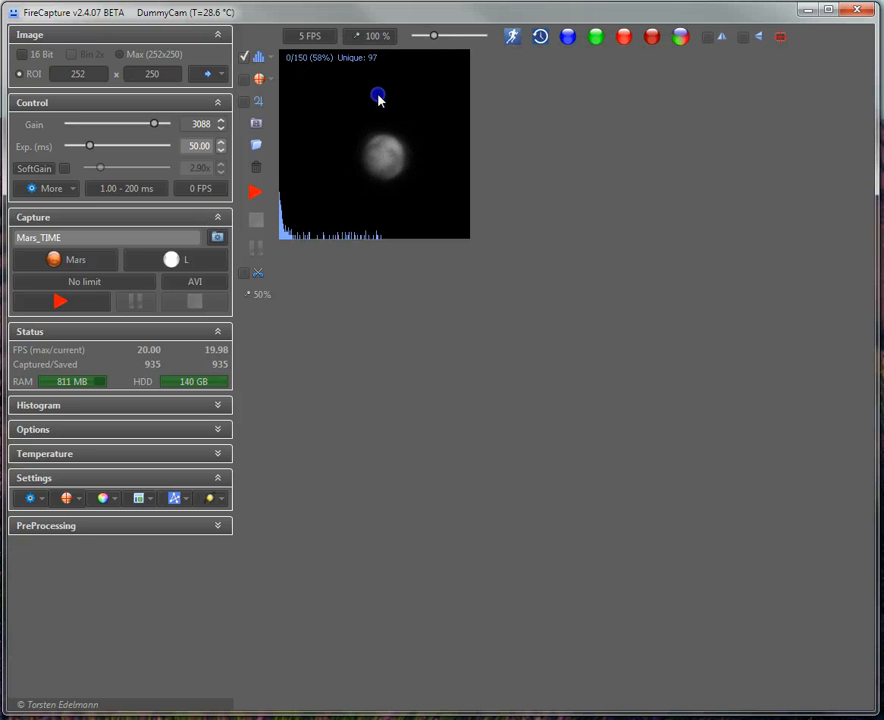
left_click(312, 40)
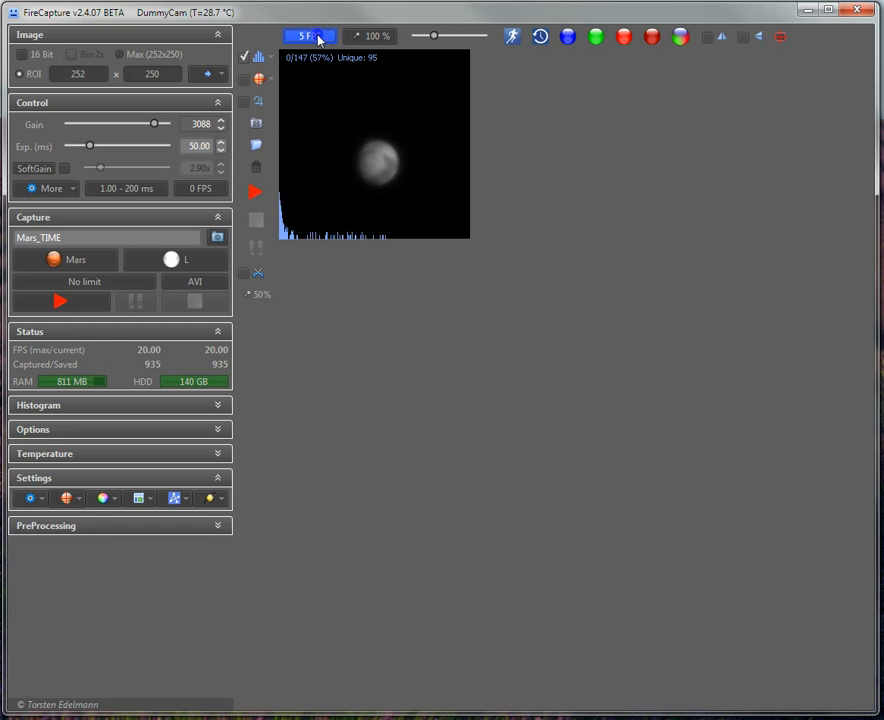
left_click(318, 39)
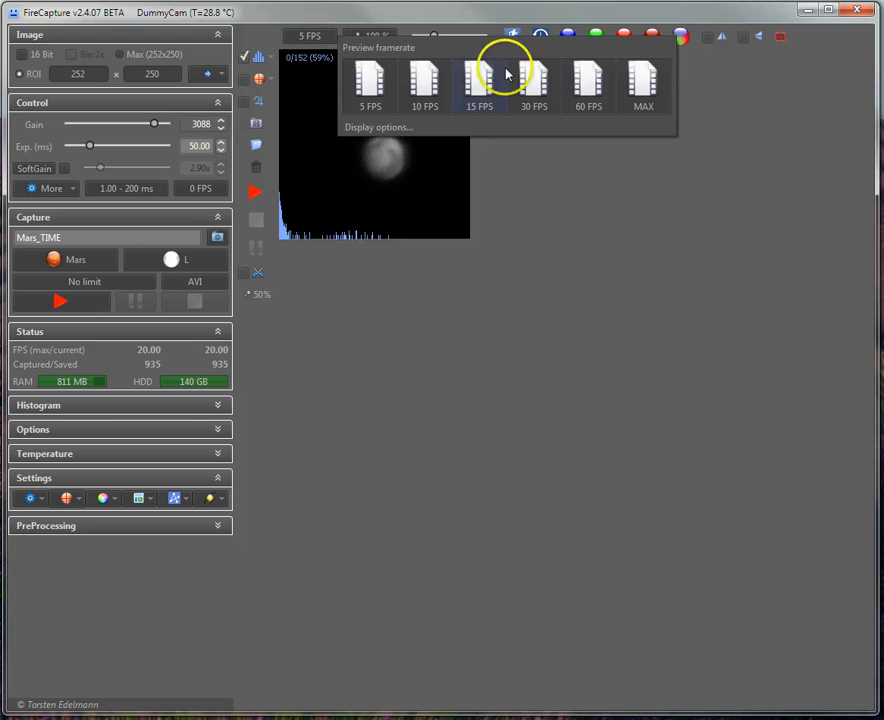
left_click(648, 90)
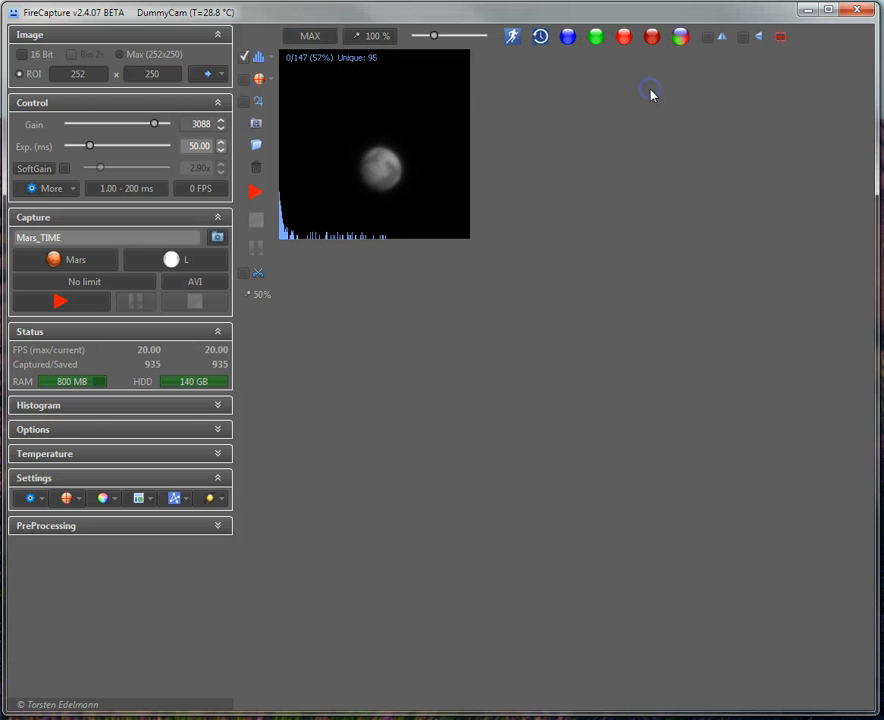
View the preset zoom values available for the preview
left_click(358, 40)
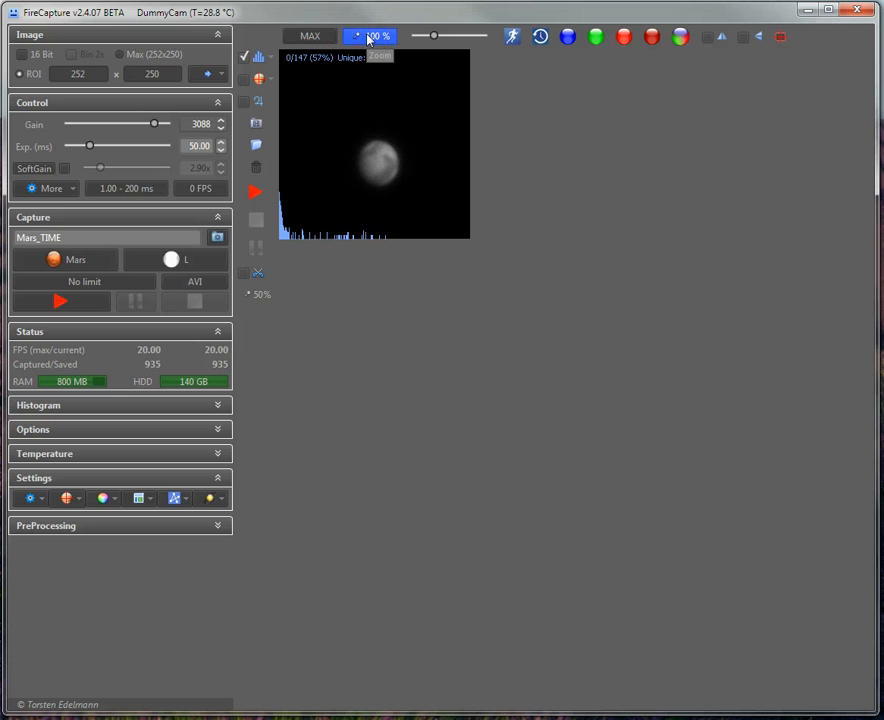
left_click(367, 38)
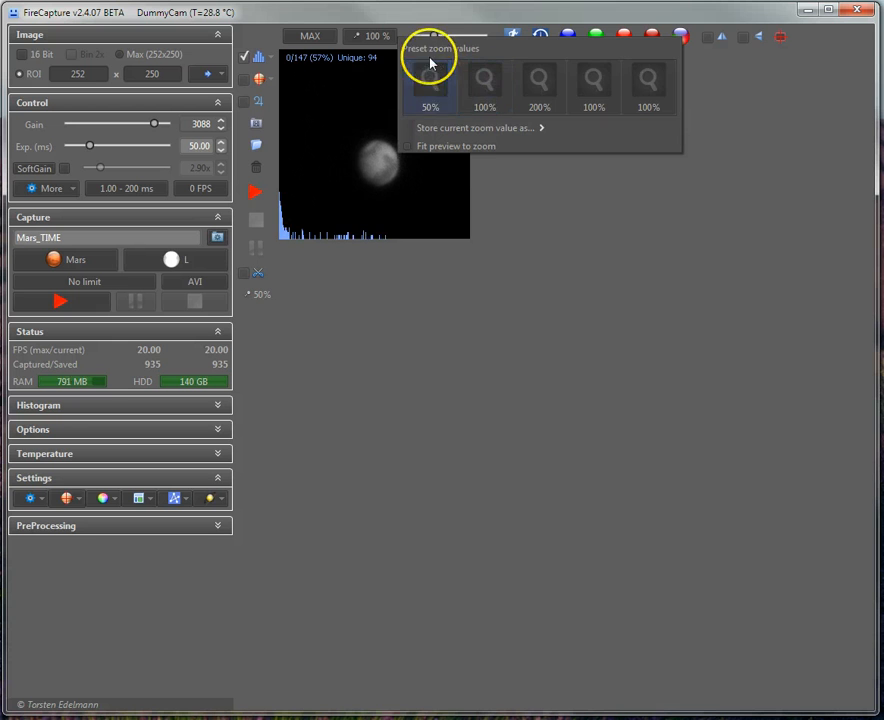
left_click(574, 203)
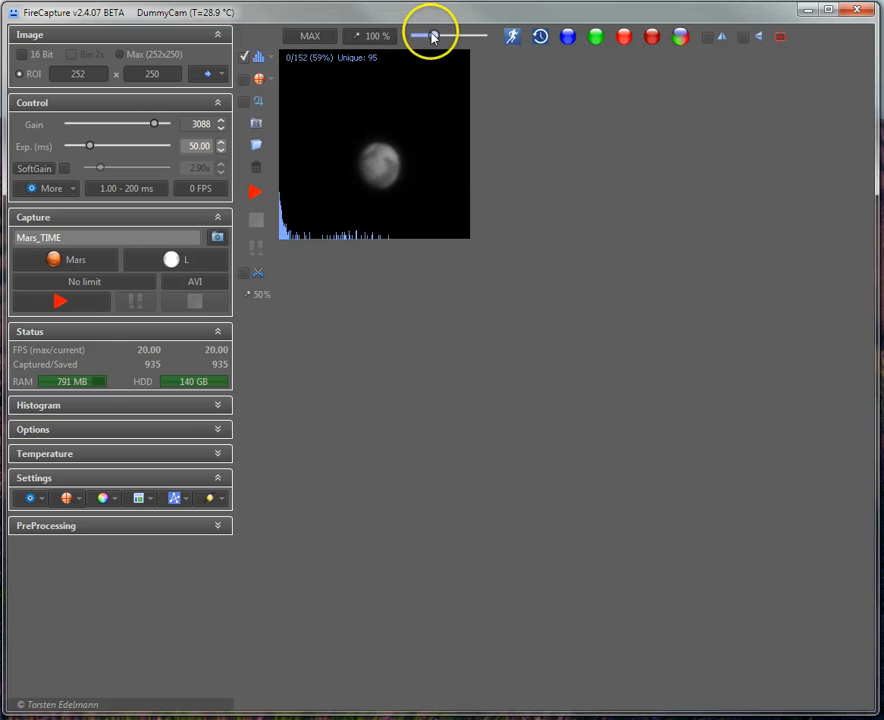
Zoom the preview to 145% and store this zoom value as preset #1
mouse_move(433, 36)
left_mouse_down()
mouse_move(422, 34)
mouse_move(446, 35)
mouse_move(432, 35)
left_mouse_up()
left_click(375, 38)
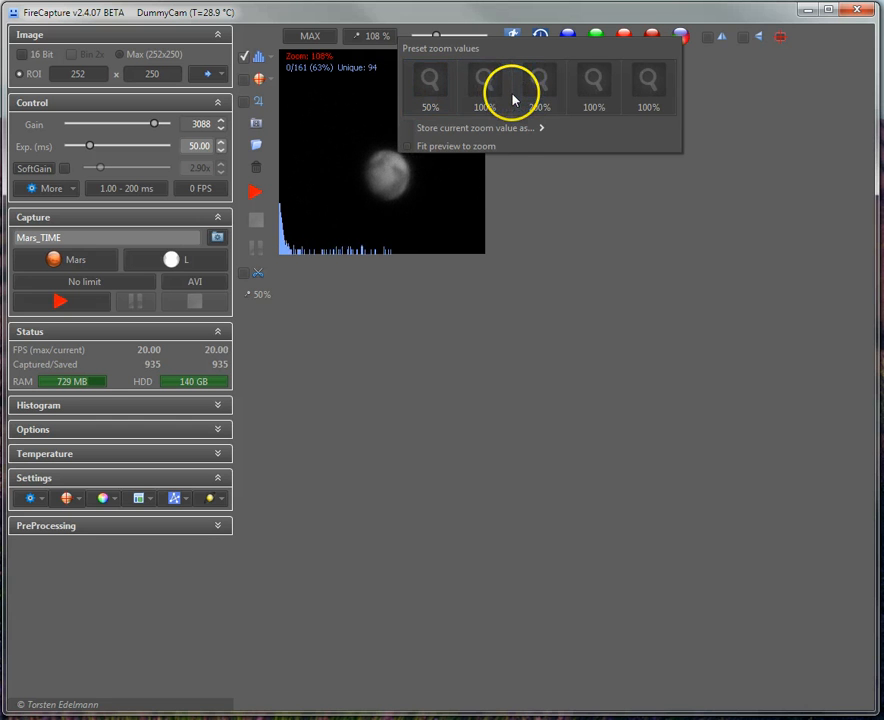
left_click(434, 38)
left_click_drag(437, 34, 447, 37)
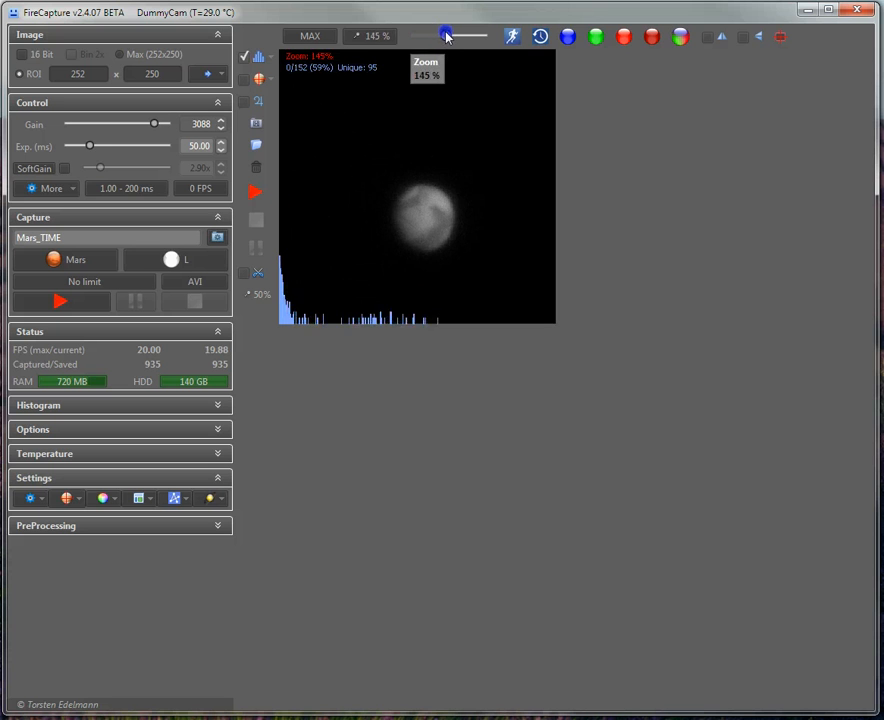
left_click(381, 38)
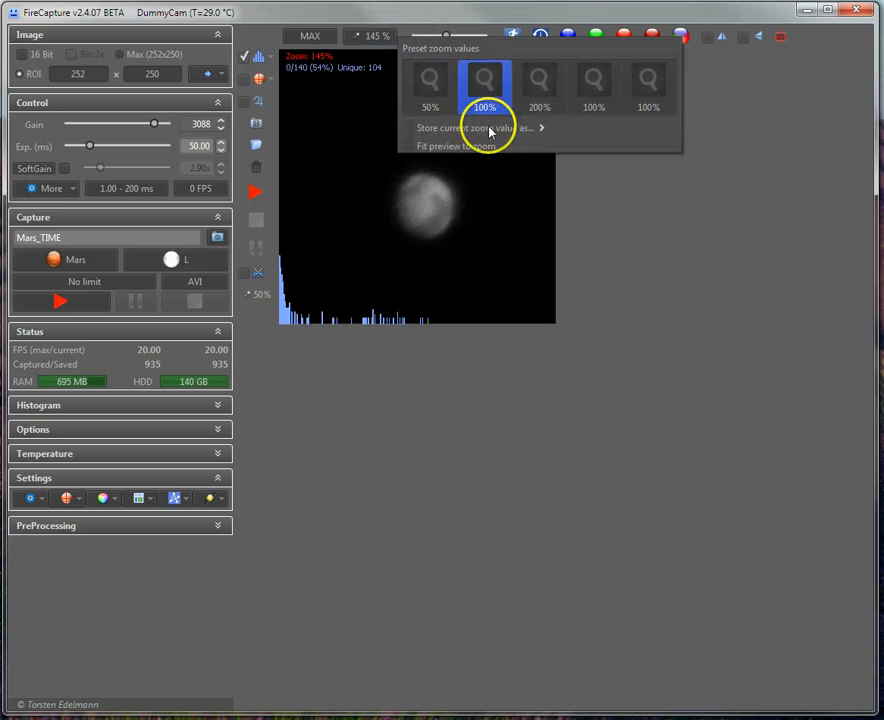
mouse_move(489, 136)
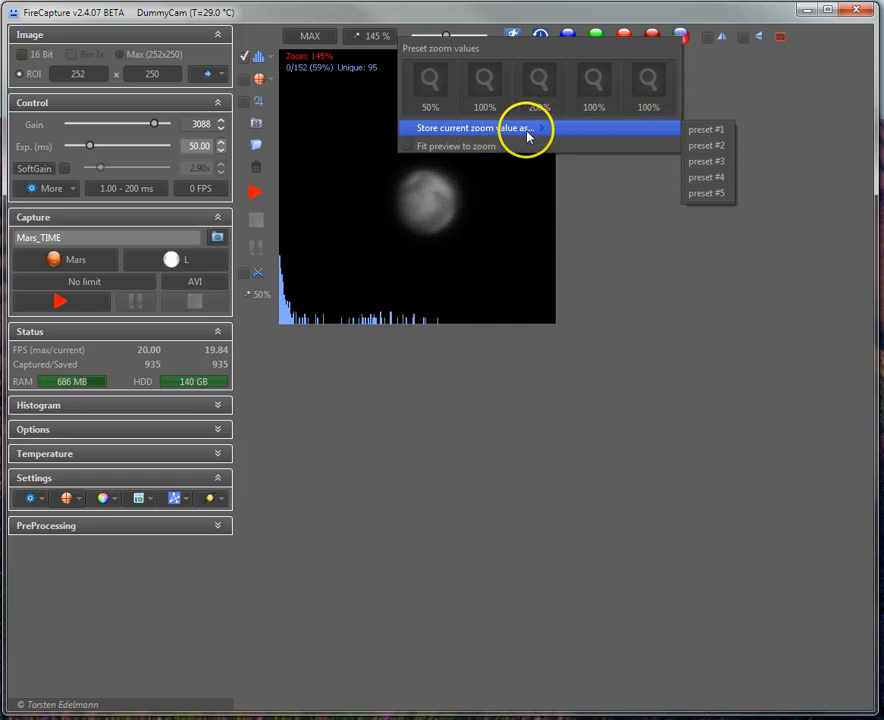
left_click(705, 130)
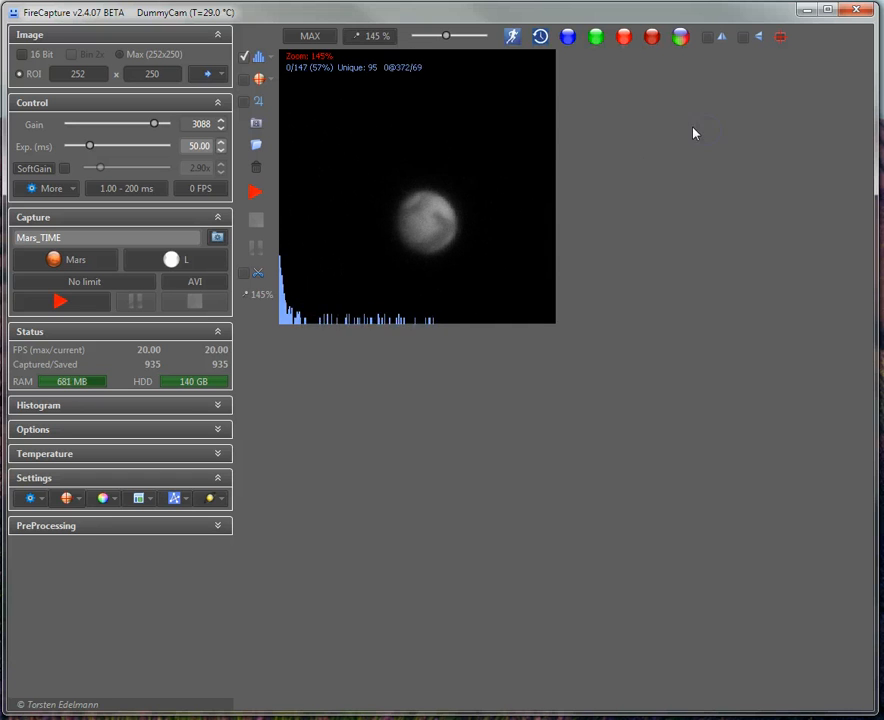
Check the stored preset zoom values and the preset slots available for storing the current zoom
left_click(377, 36)
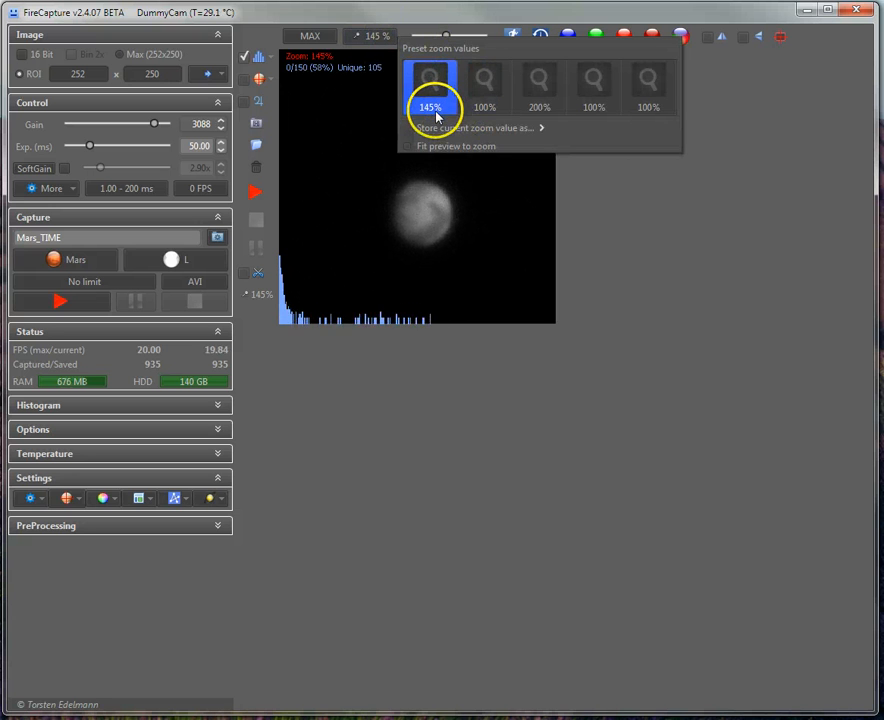
left_click(705, 191)
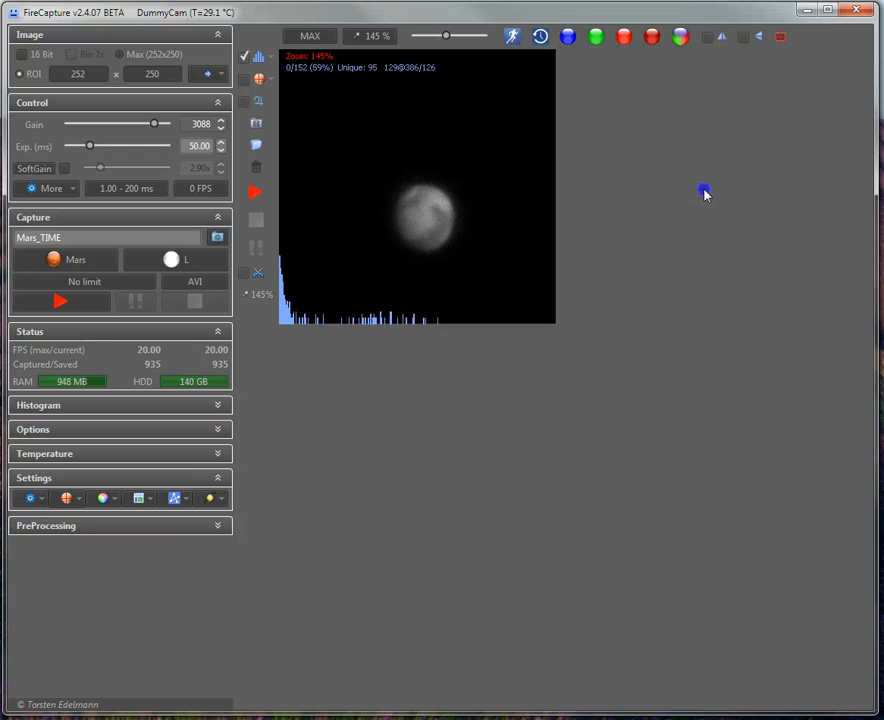
left_click(373, 45)
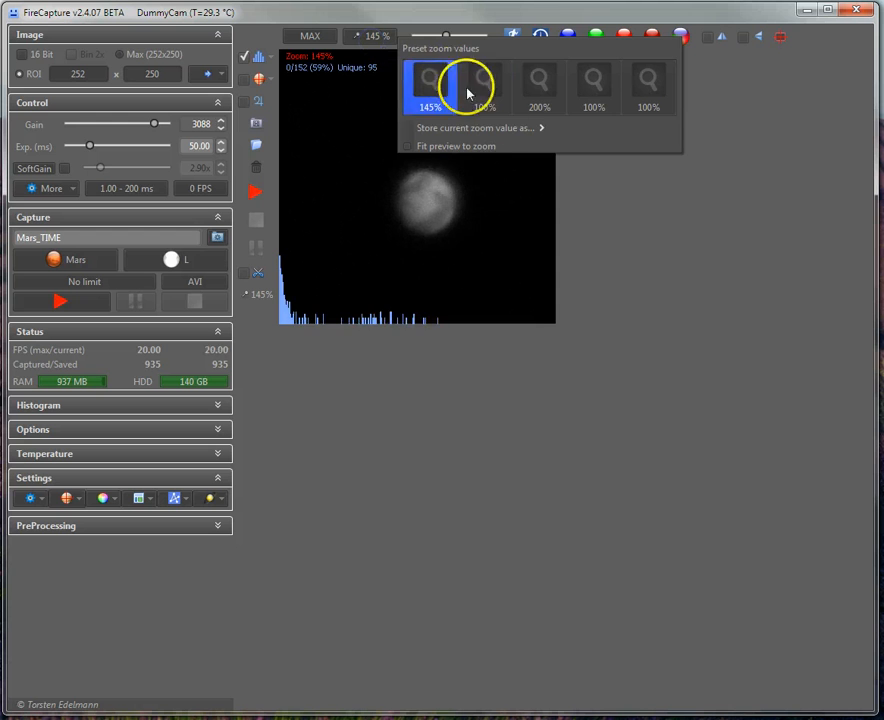
mouse_move(497, 128)
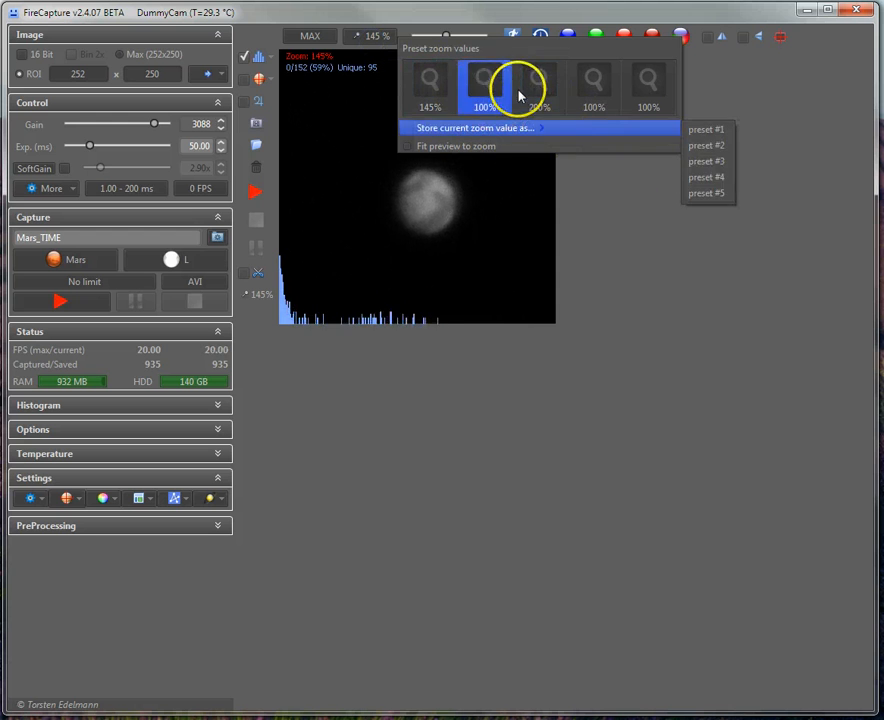
left_click(600, 202)
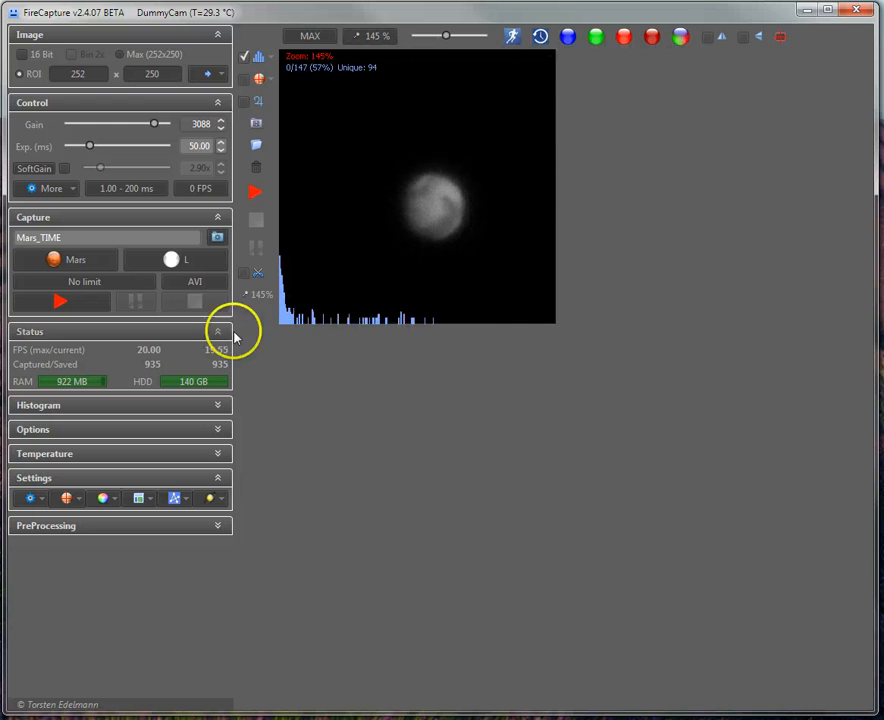
left_click(375, 36)
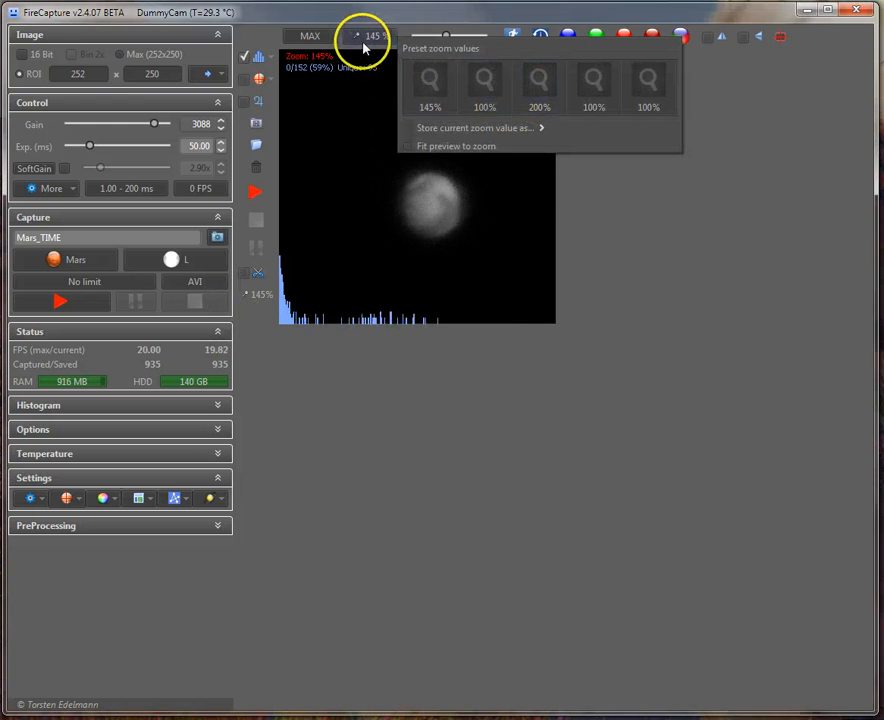
left_click(608, 256)
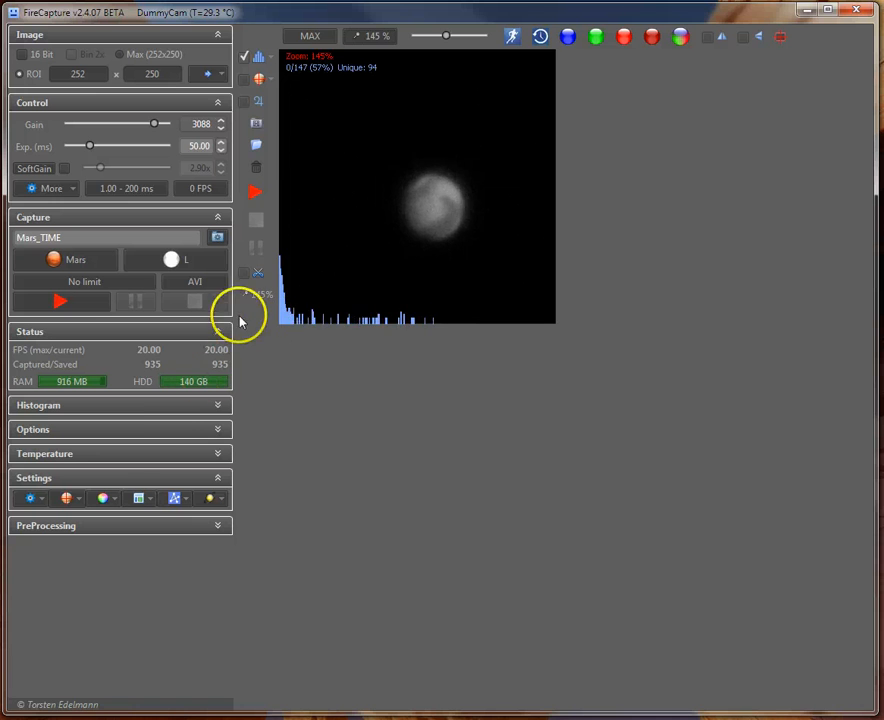
Add Zoom Preset #2 and Zoom Preset #3 to the vertical toolbar content, and apply the 100% zoom preset to the preview
left_click(140, 498)
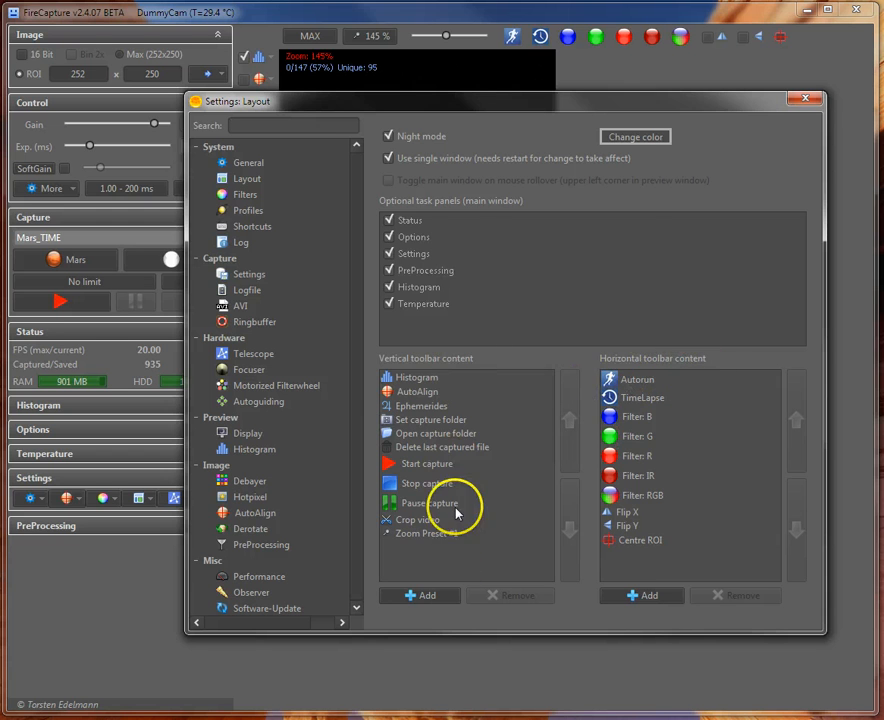
left_click(420, 596)
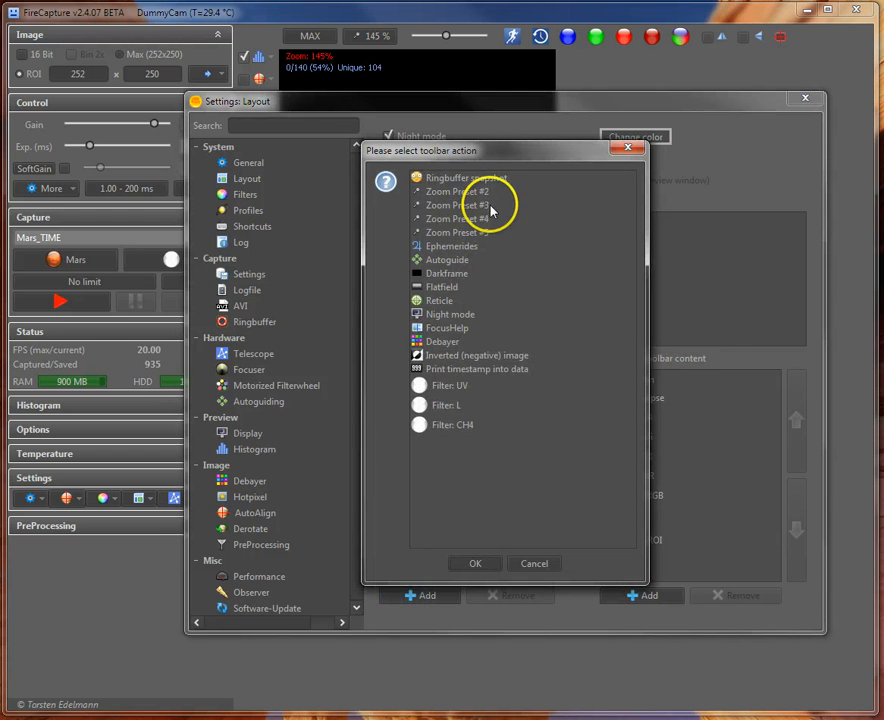
left_click(430, 191)
left_click(444, 205, "shift")
left_click(475, 563)
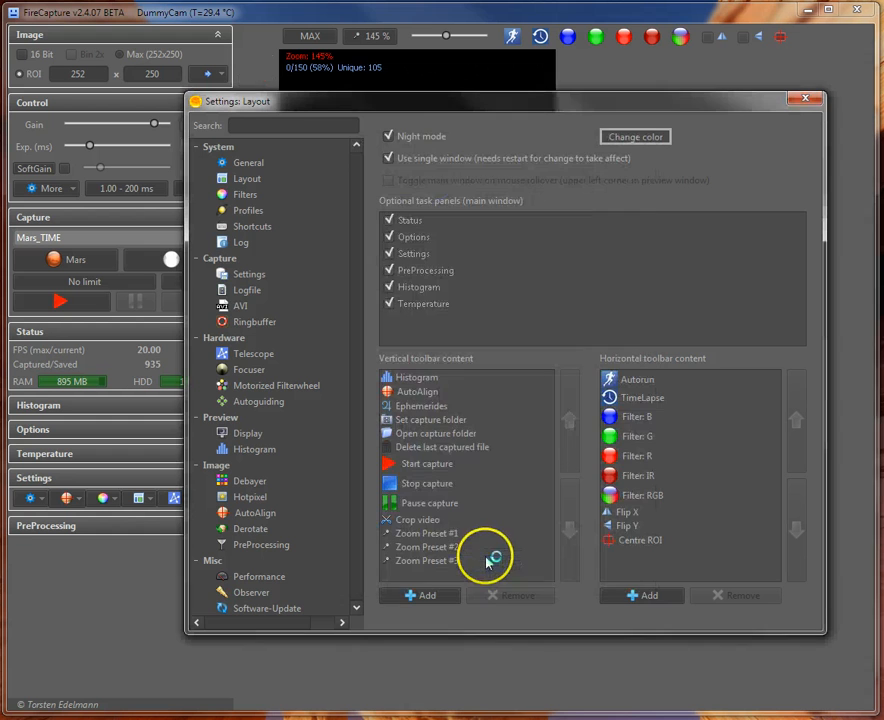
left_click(805, 97)
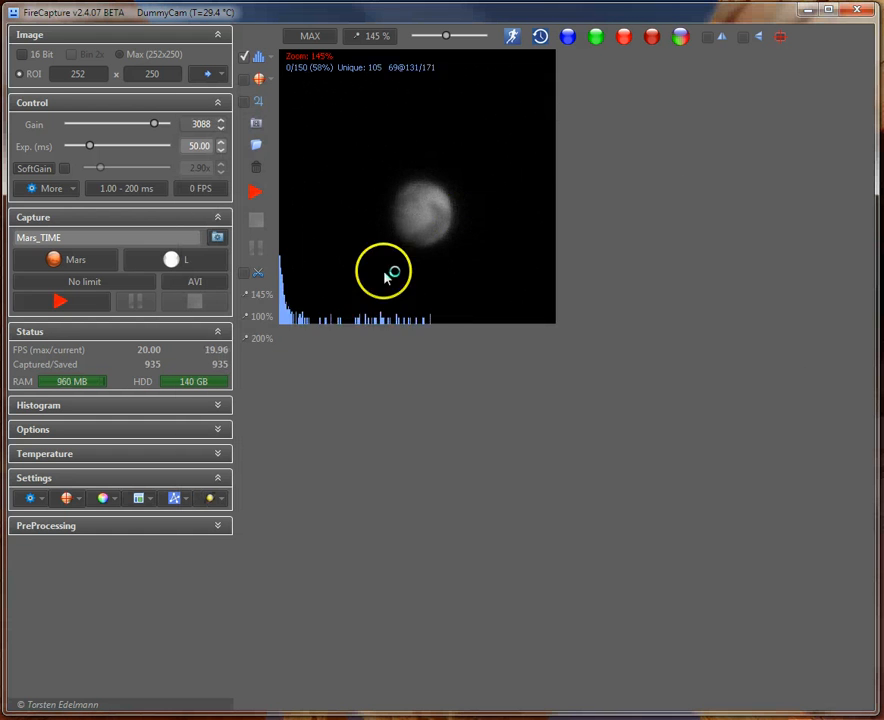
left_click(258, 318)
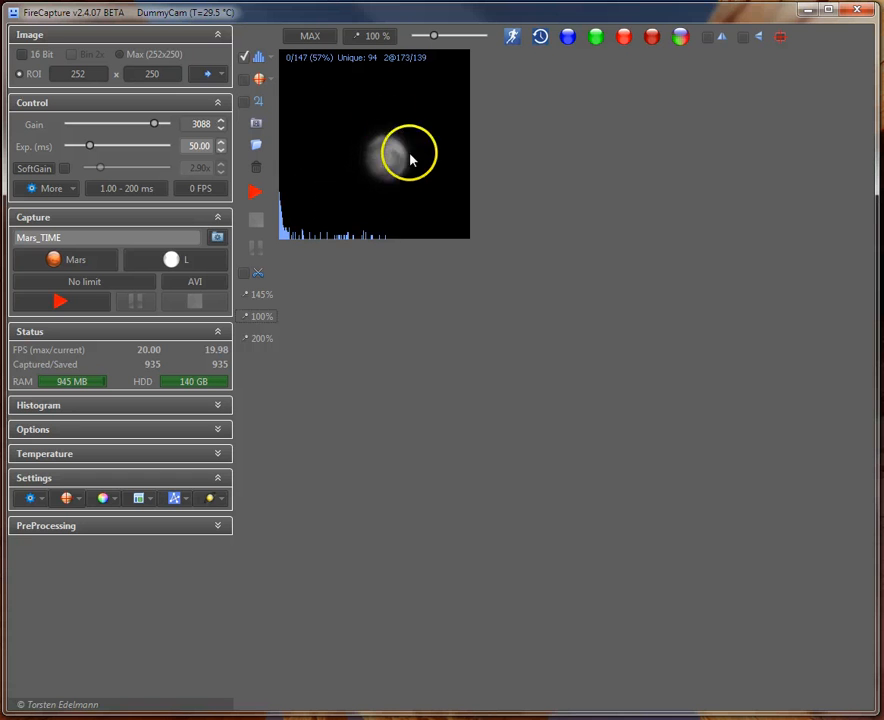
Review the five zoom presets together with the Fit preview to zoom option
left_click(359, 38)
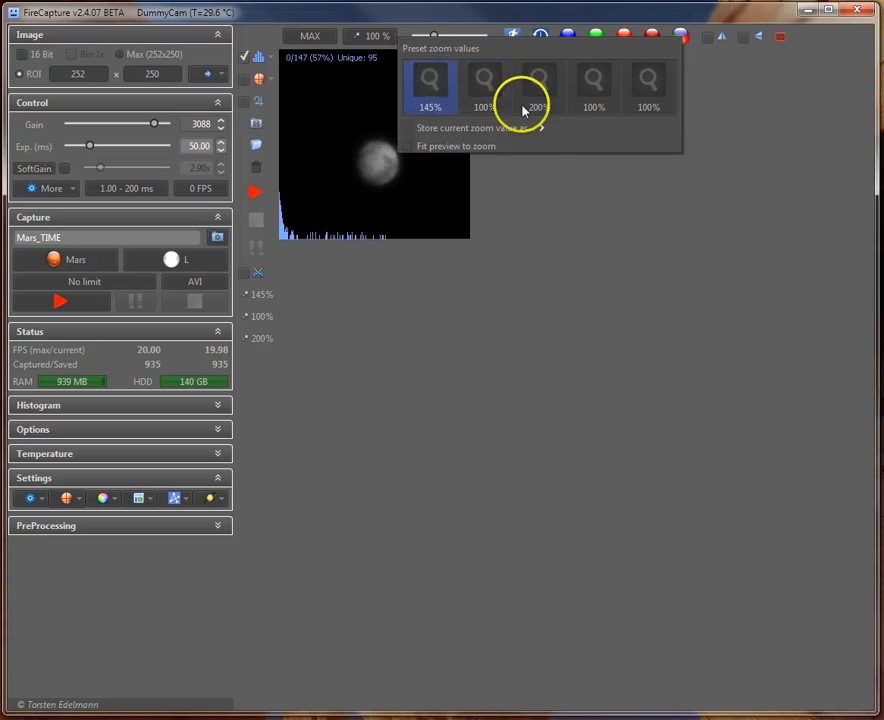
left_click(593, 210)
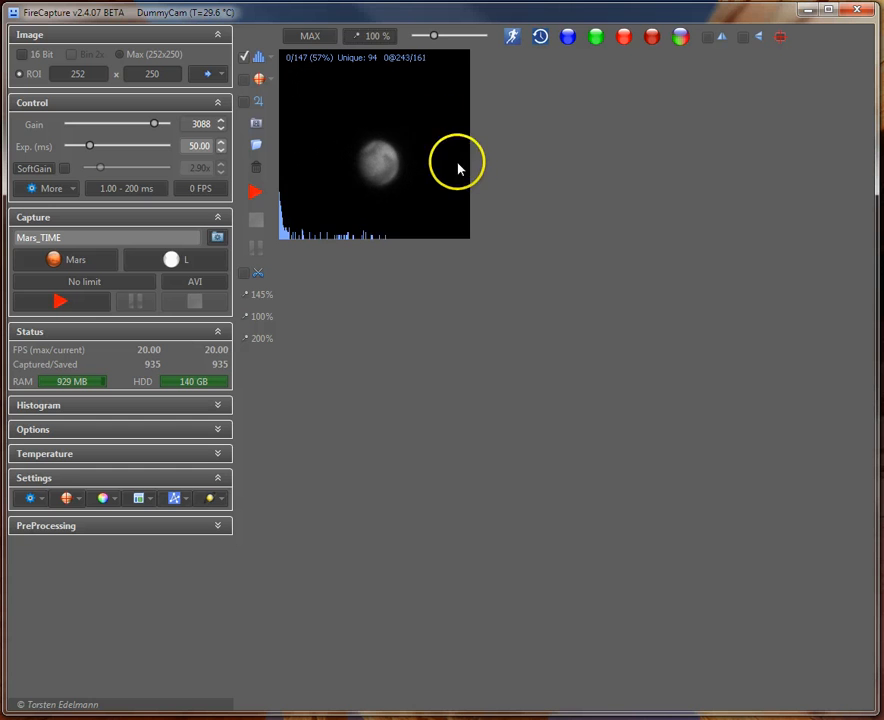
left_click(375, 38)
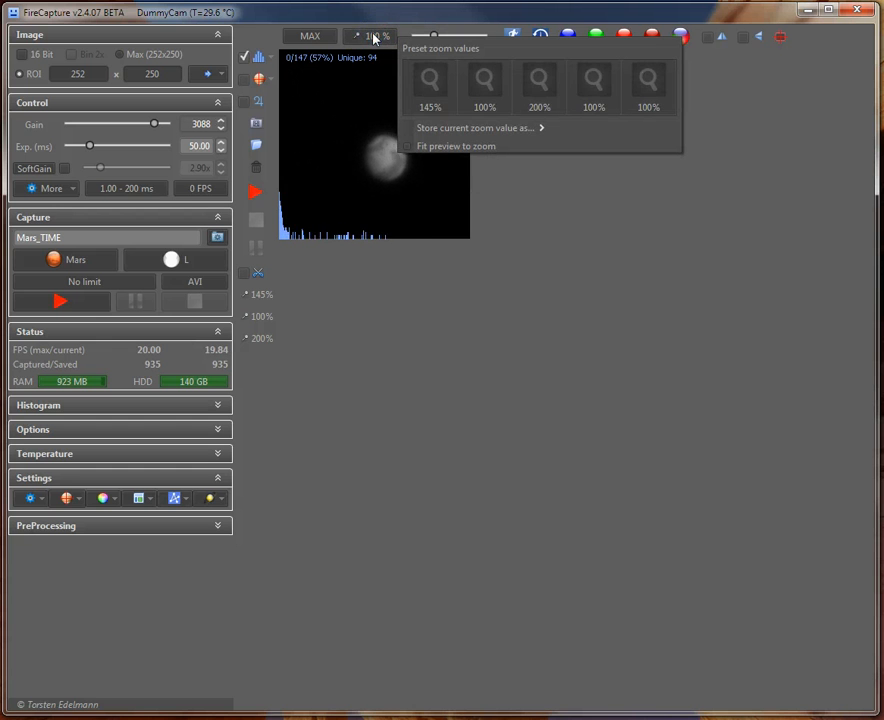
left_click(430, 290)
left_click(600, 301)
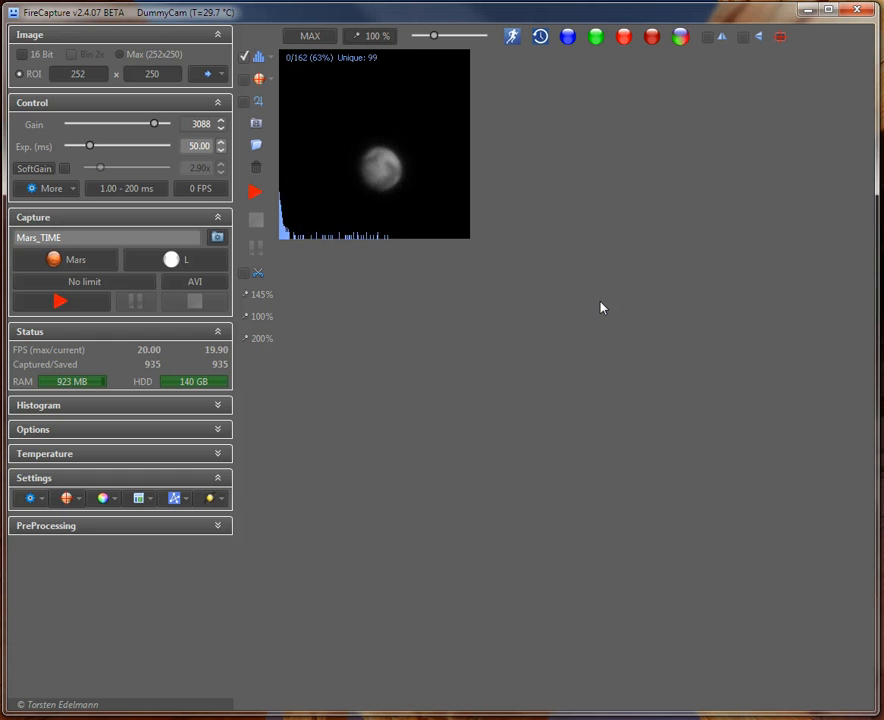
left_click(596, 268)
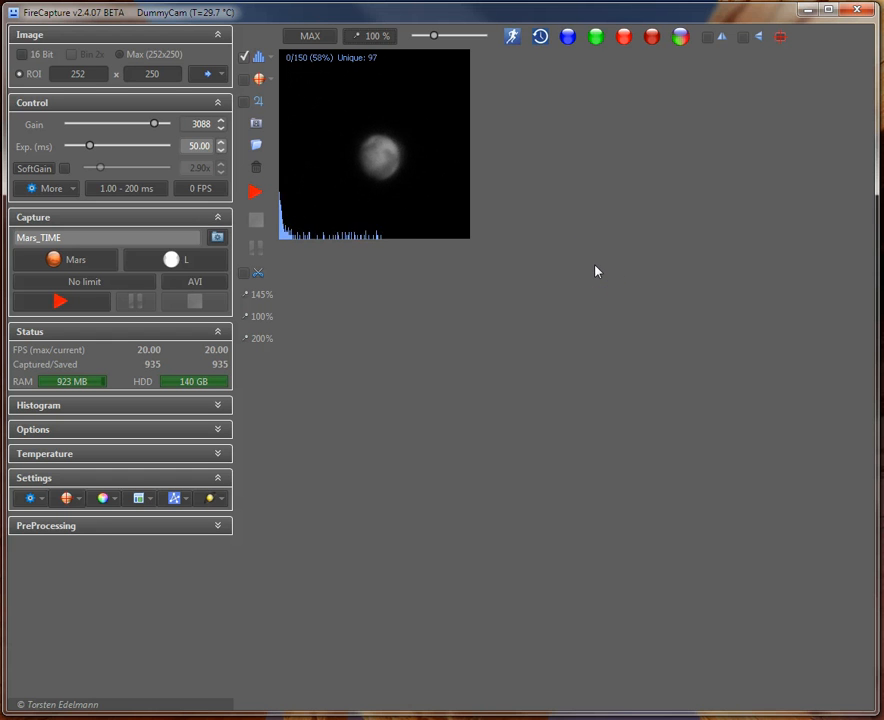